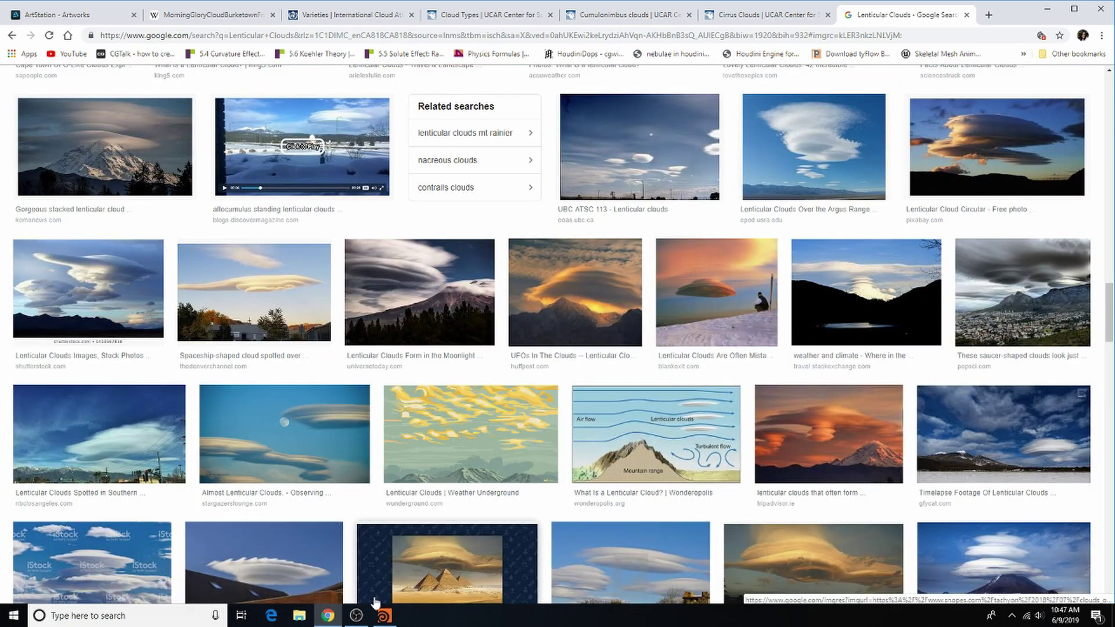
Switch to Houdini and look over the cloud groups in the object network, including the lenticular cloud nodes
left_click(385, 616)
middle_click_drag(781, 465, 936, 462)
scroll(1022, 491, "down", 1)
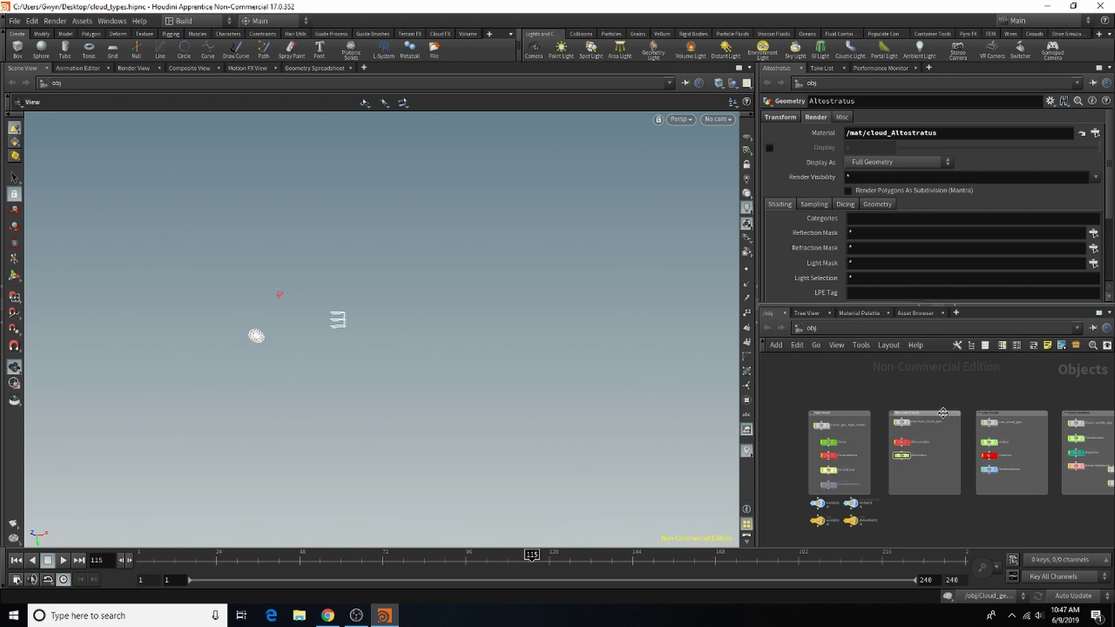
scroll(978, 428, "up", 1)
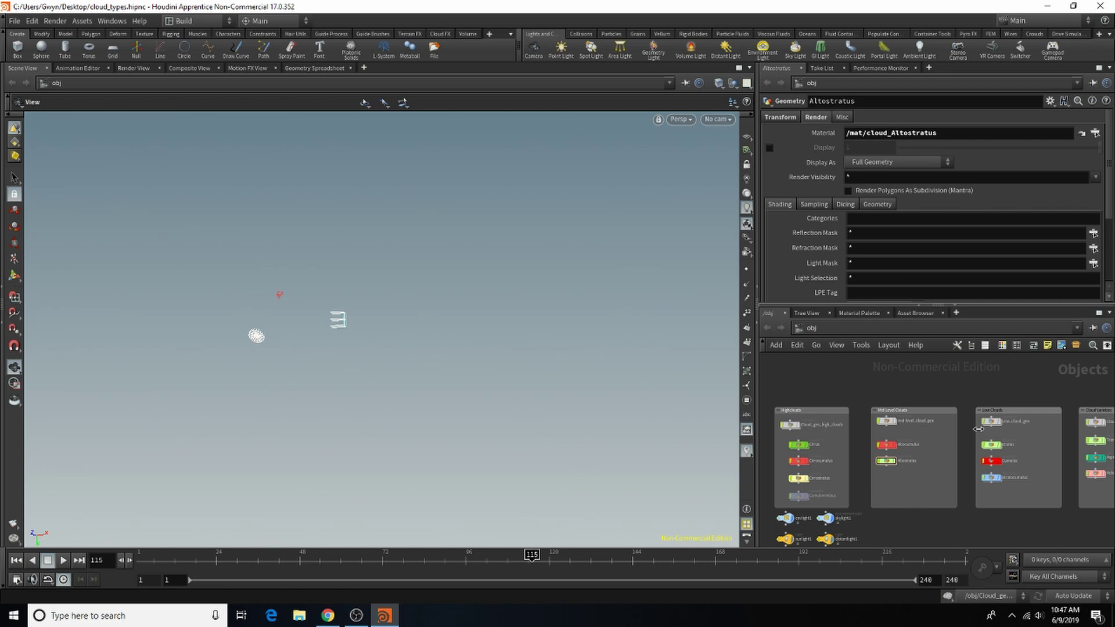
scroll(900, 480, "down", 4)
scroll(1068, 486, "up", 5)
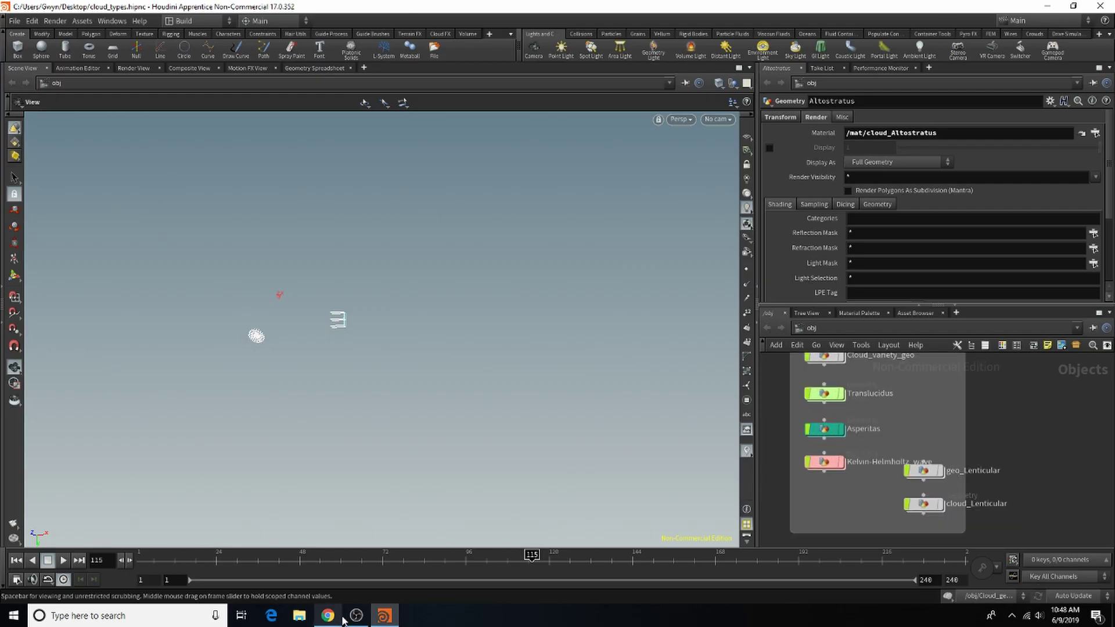
Switch to Chrome and open the Crystalinks picture of red lenticular clouds above a mountain from the image results
left_click(336, 617)
scroll(321, 522, "up", 5)
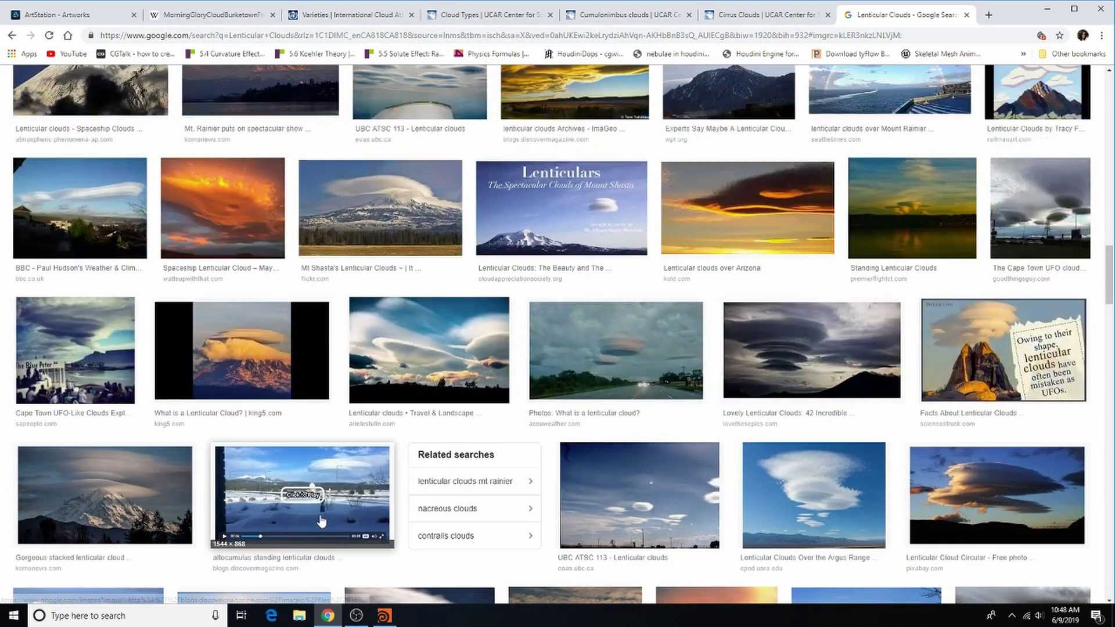
scroll(322, 521, "up", 8)
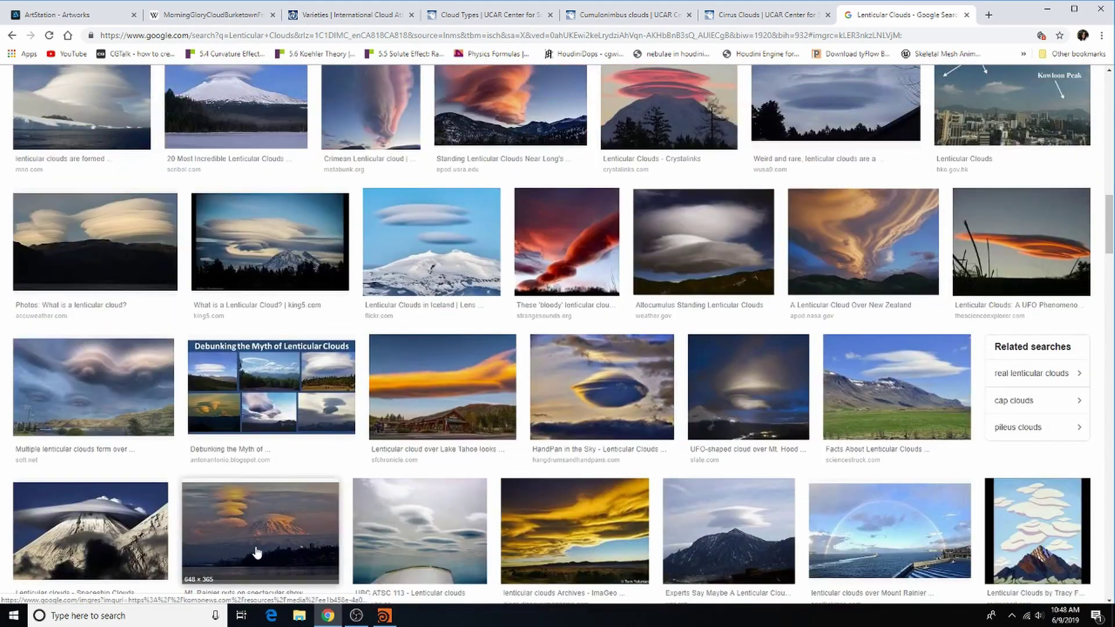
scroll(423, 522, "up", 3)
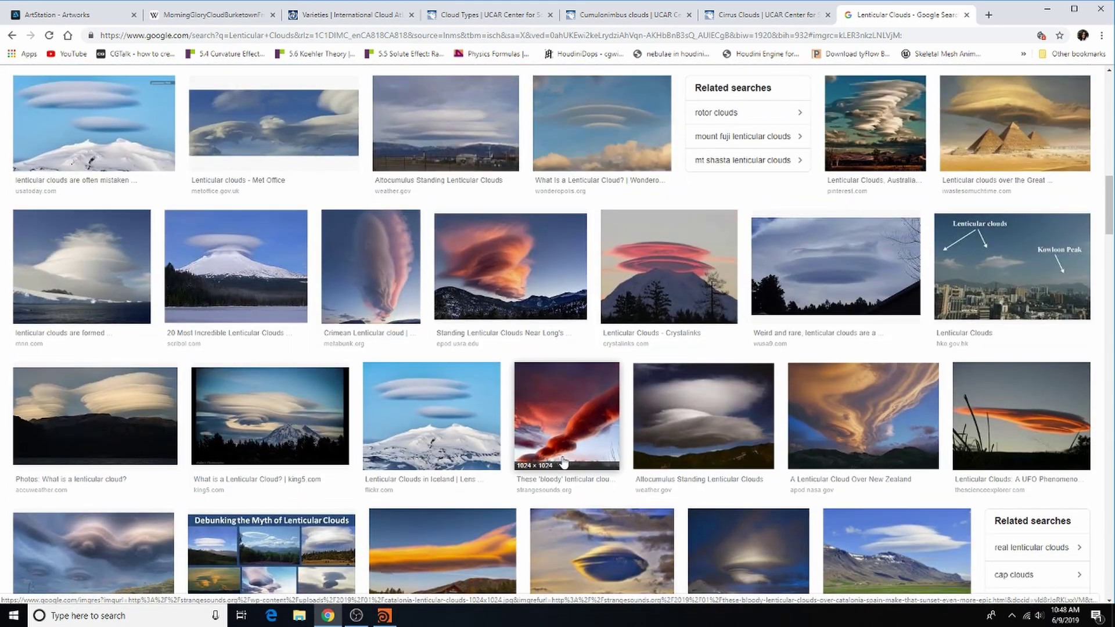
left_click(668, 262)
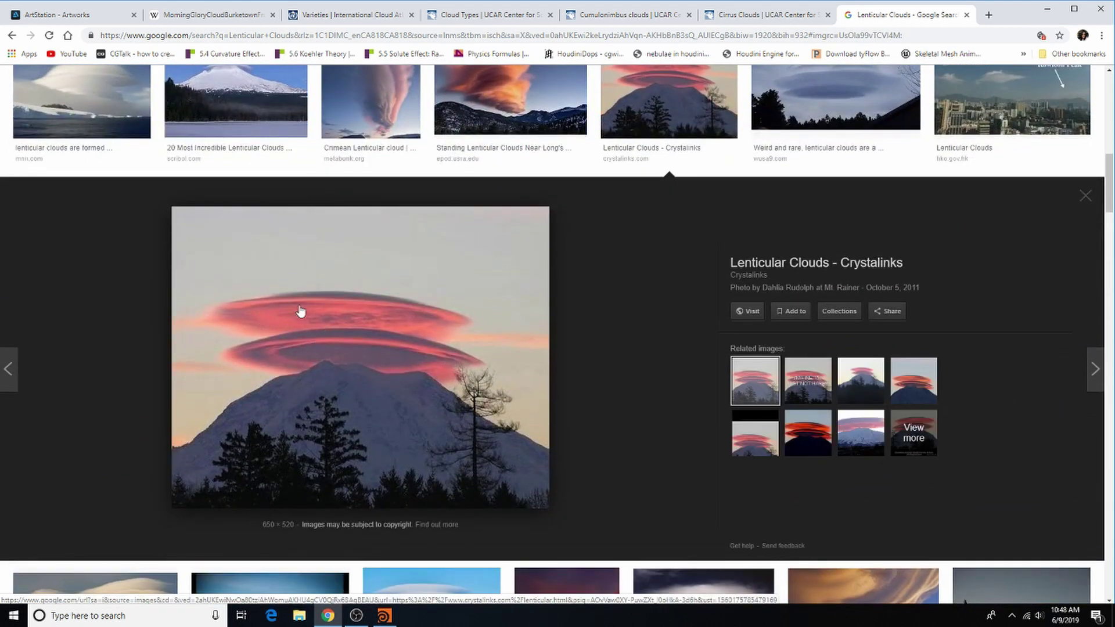
View the Klyuchevskaya Sopka cloud picture and briefly preview the stacked lenticular cloud image in the first results row
scroll(697, 491, "up", 10)
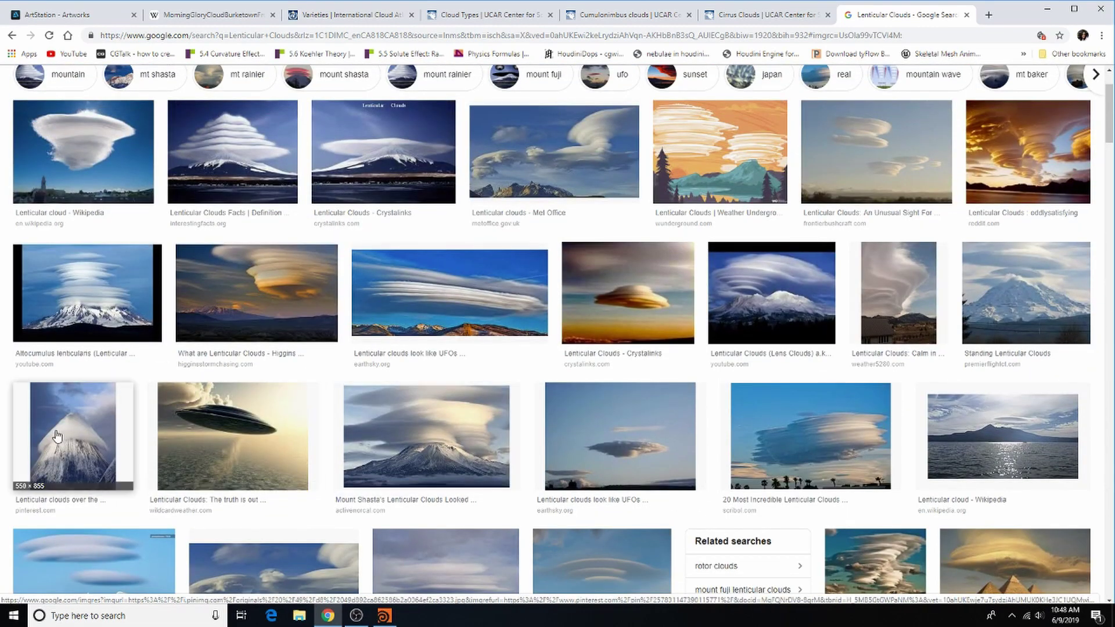
left_click(56, 435)
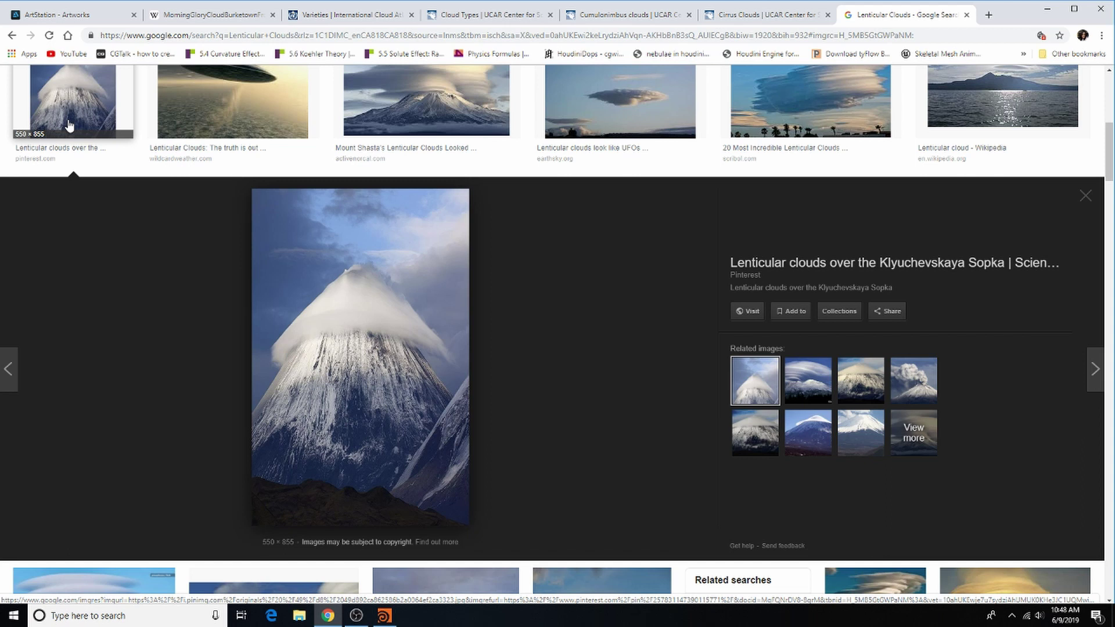
scroll(496, 296, "up", 7)
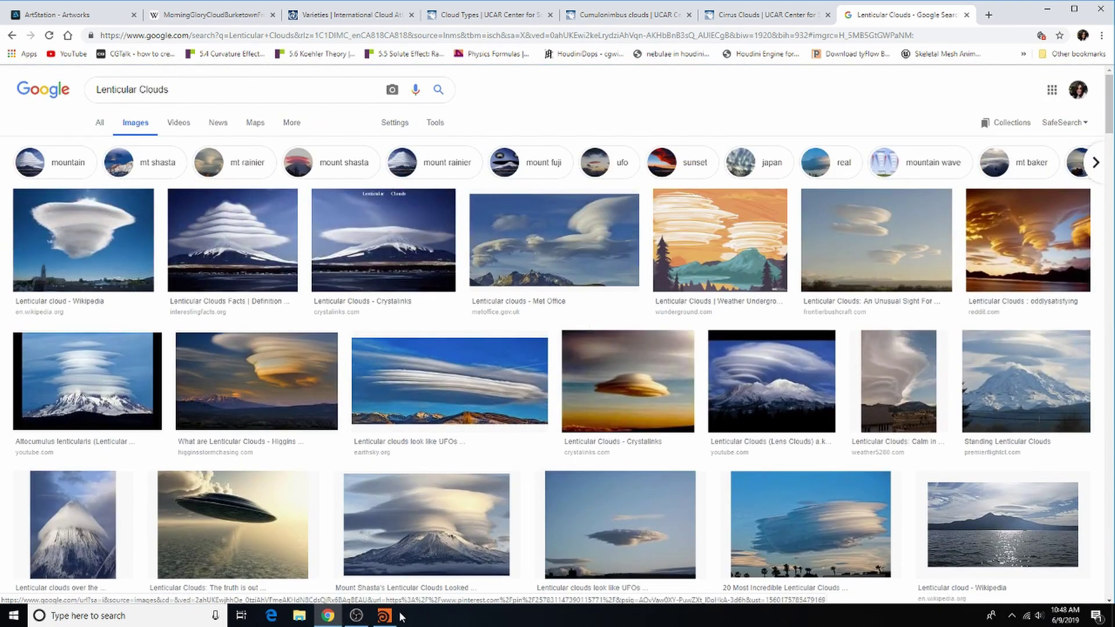
left_click(232, 244)
left_click(244, 118)
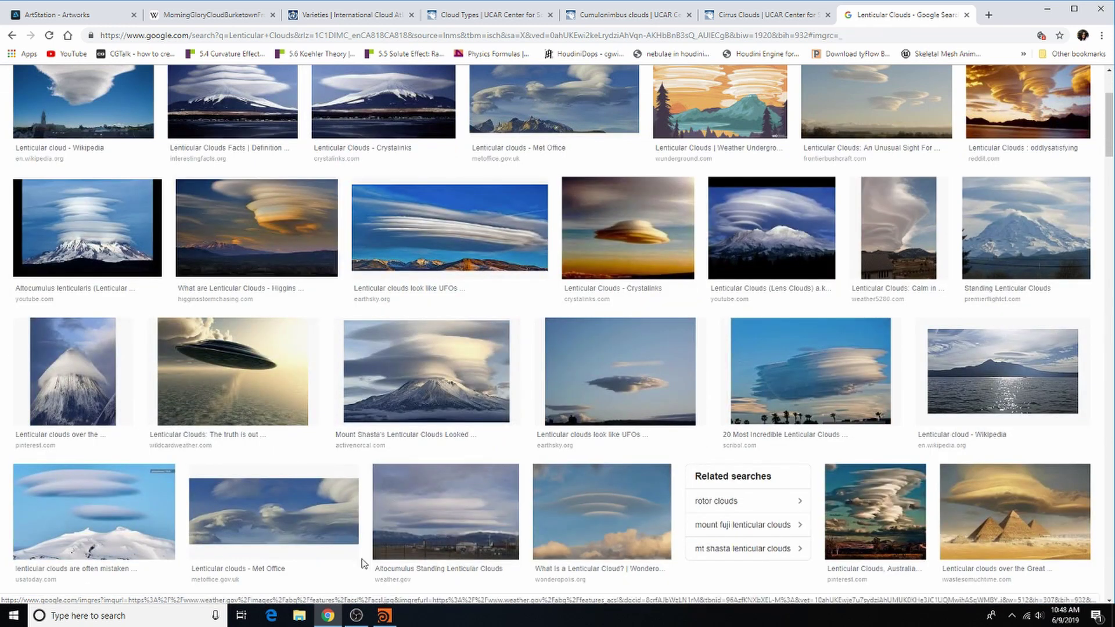
Switch back to Houdini, display the Cumulonimbus object, and examine its cloud volume from several sides
left_click(384, 616)
scroll(965, 496, "down", 5)
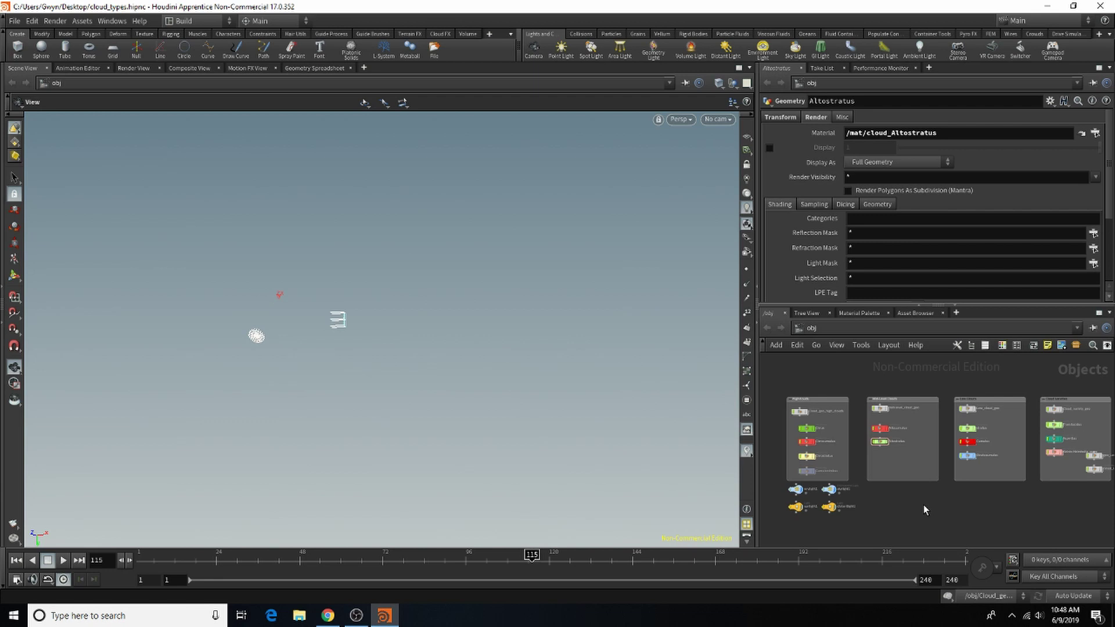
scroll(803, 464, "up", 5)
left_click(861, 493)
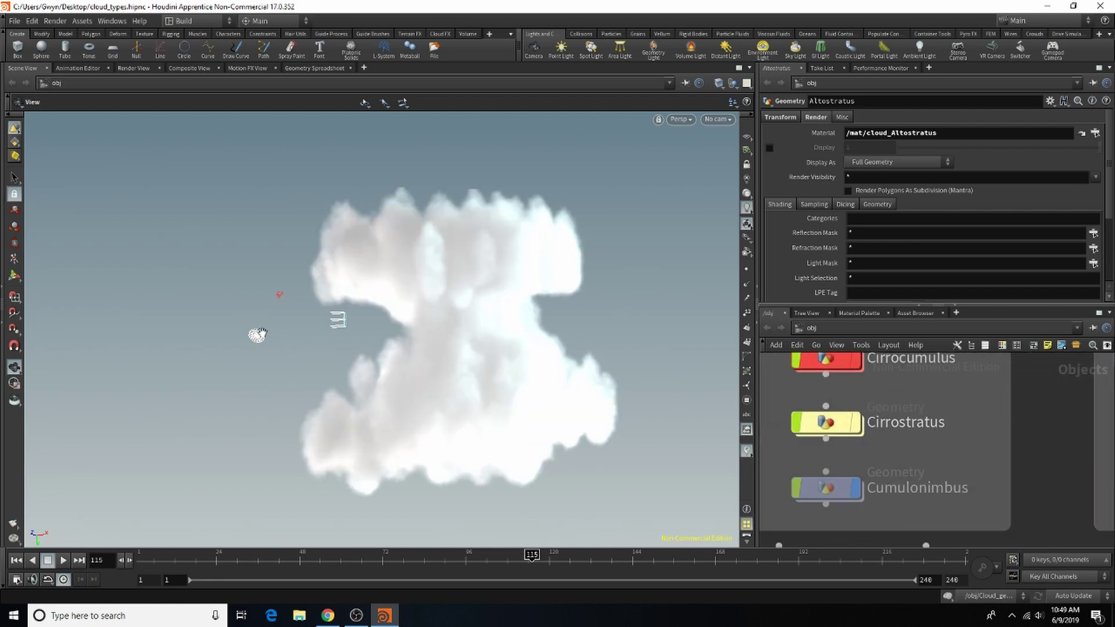
left_click_drag(530, 378, 587, 363)
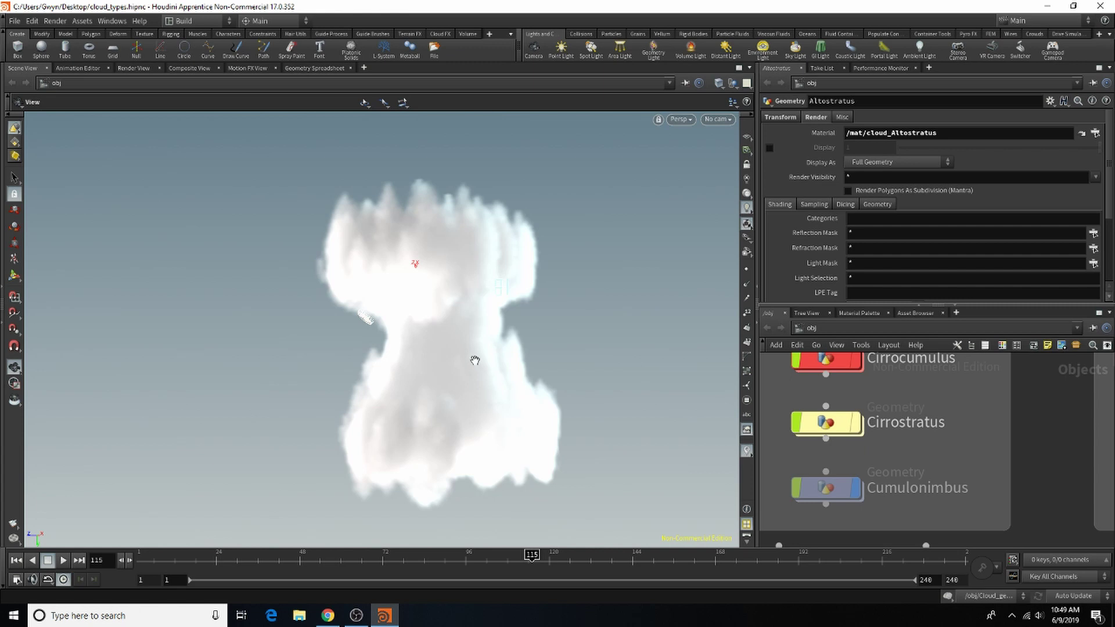
left_click_drag(472, 364, 632, 378)
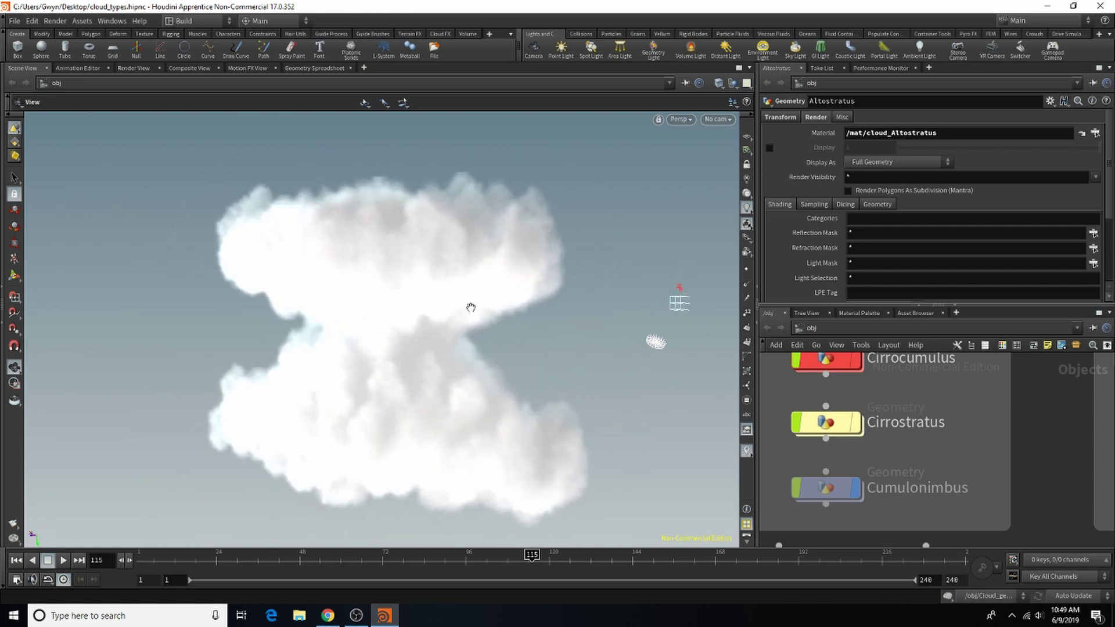
left_click_drag(477, 353, 539, 321)
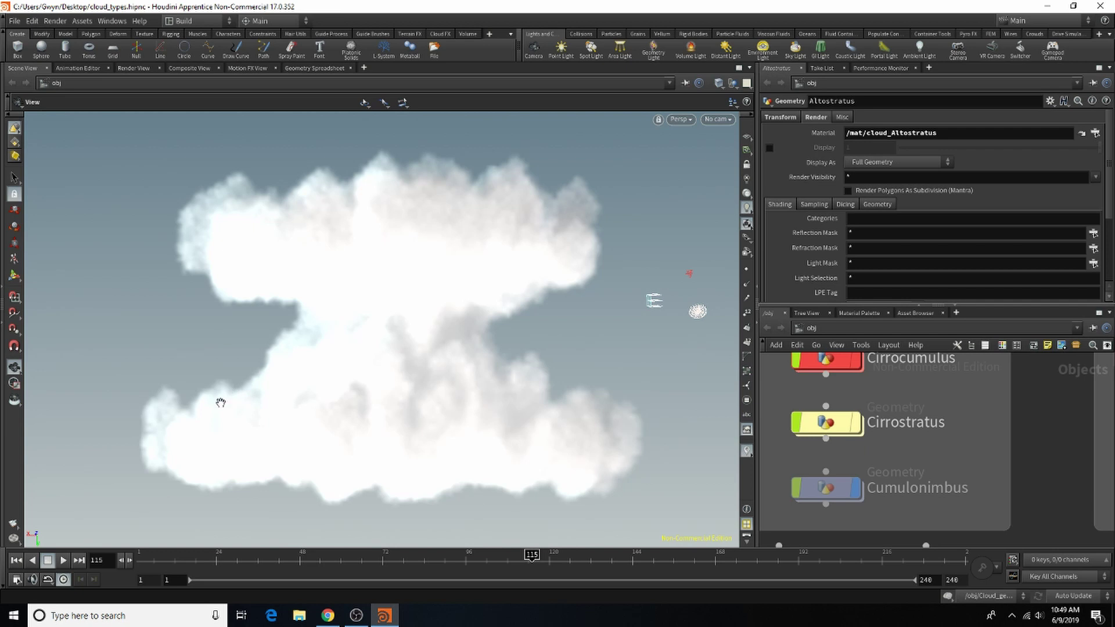
scroll(941, 474, "down", 4)
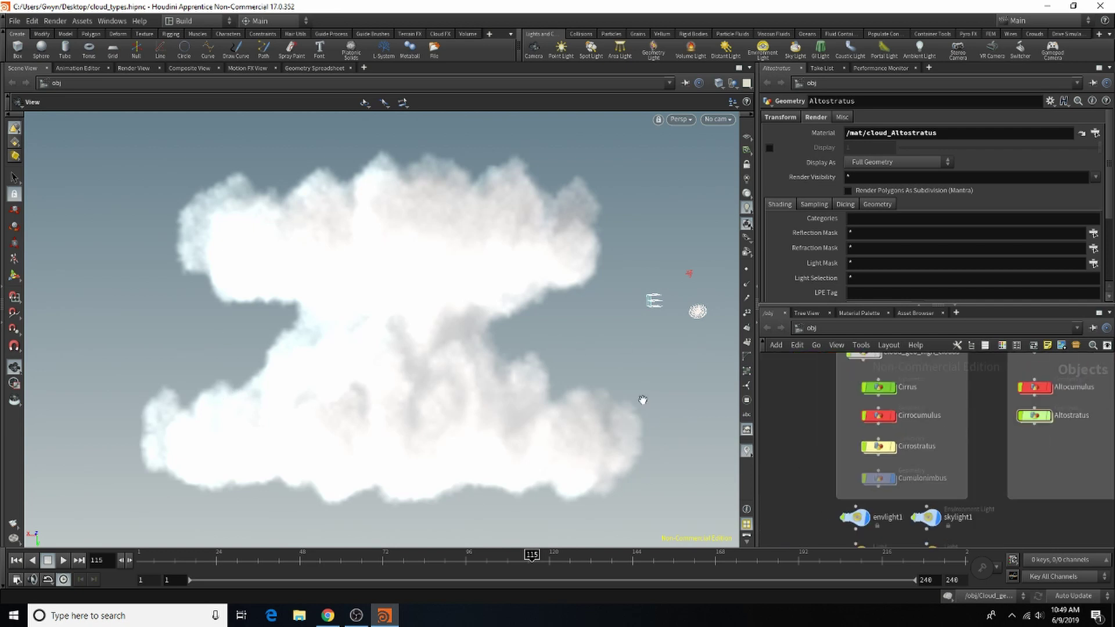
left_click_drag(581, 349, 538, 351)
scroll(858, 419, "down", 3)
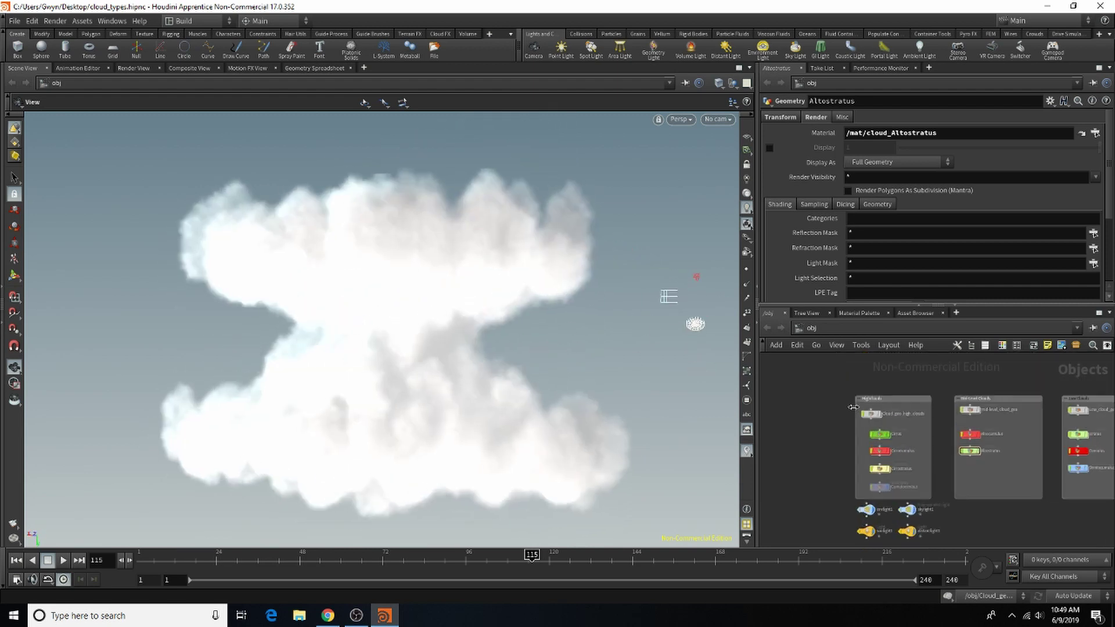
scroll(882, 419, "up", 2)
double_click(881, 420)
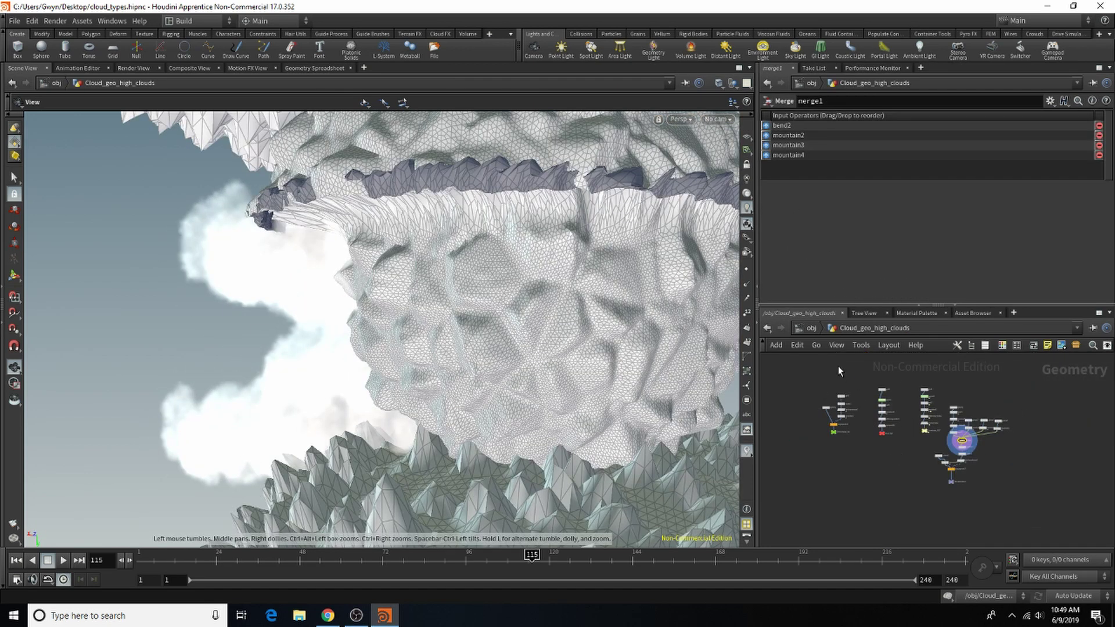
left_click(805, 329)
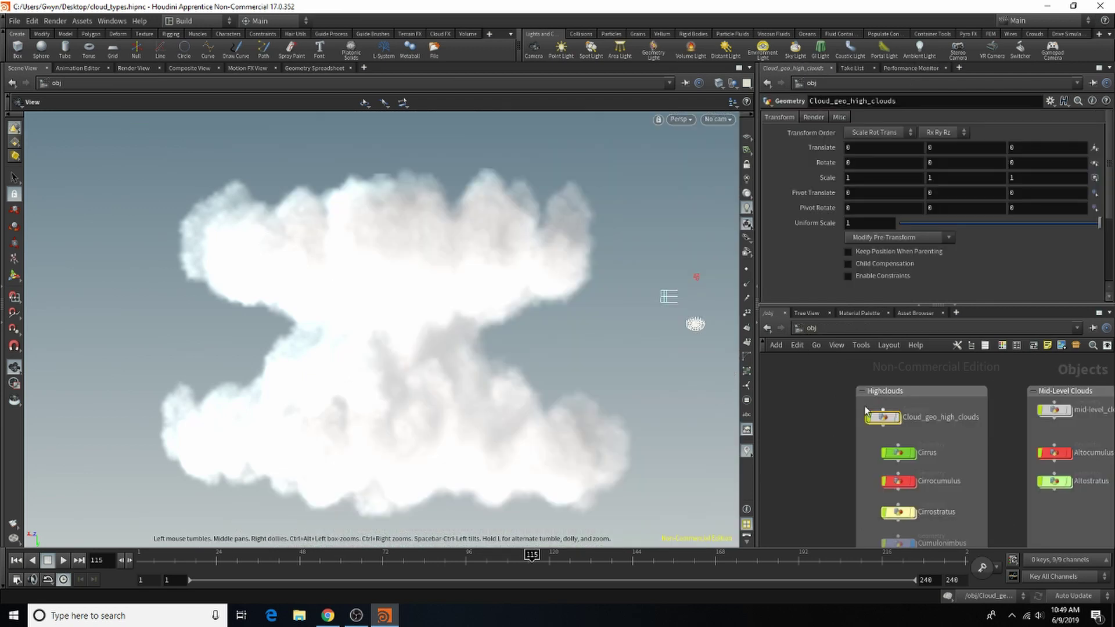
scroll(919, 410, "down", 4)
scroll(922, 419, "up", 3)
scroll(919, 435, "down", 3)
scroll(902, 403, "up", 3)
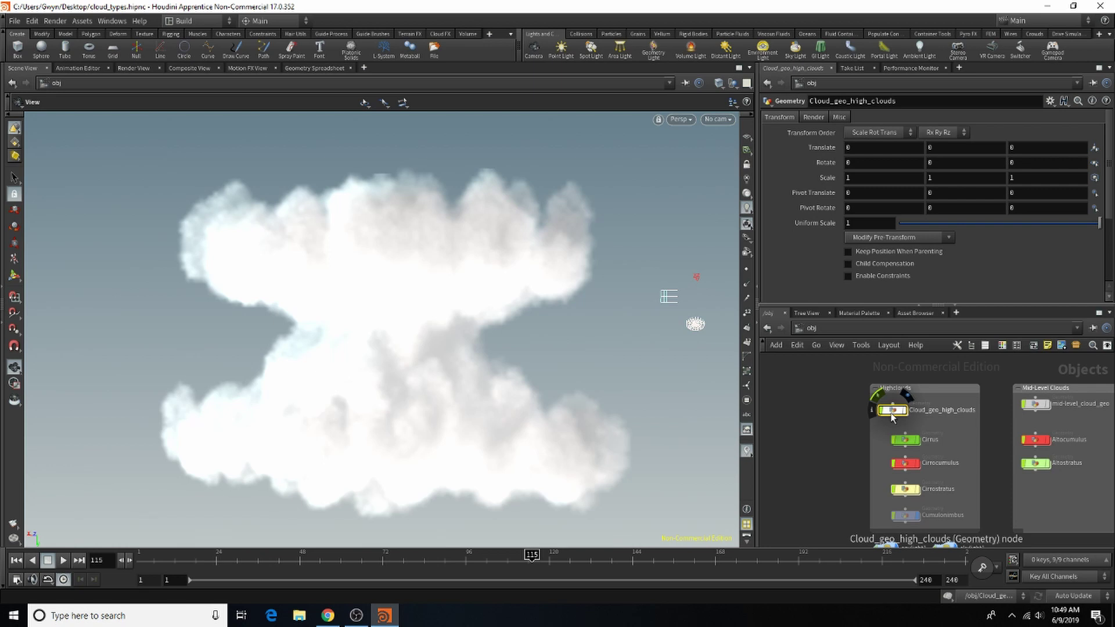
Enter Cloud_geo_high_clouds, display the final null of the cumulonimbus branch, and inspect its mesh and node chain
double_click(892, 413)
scroll(945, 465, "up", 6)
left_click(889, 492)
scroll(563, 393, "down", 4)
right_click_drag(563, 392, 409, 418)
left_click_drag(545, 389, 441, 376)
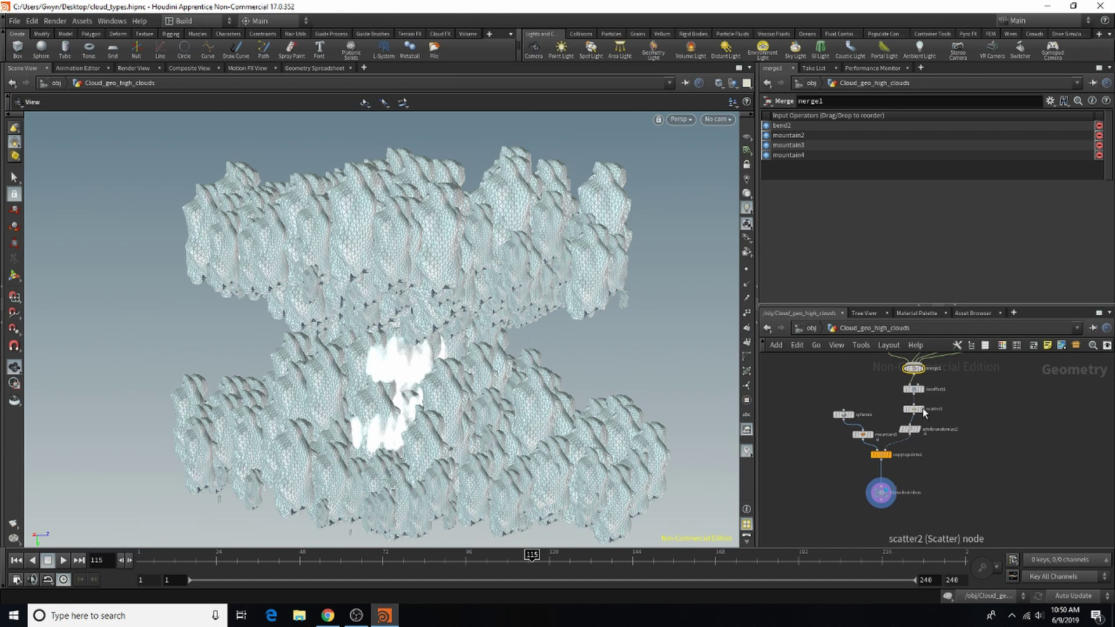
scroll(944, 451, "up", 4)
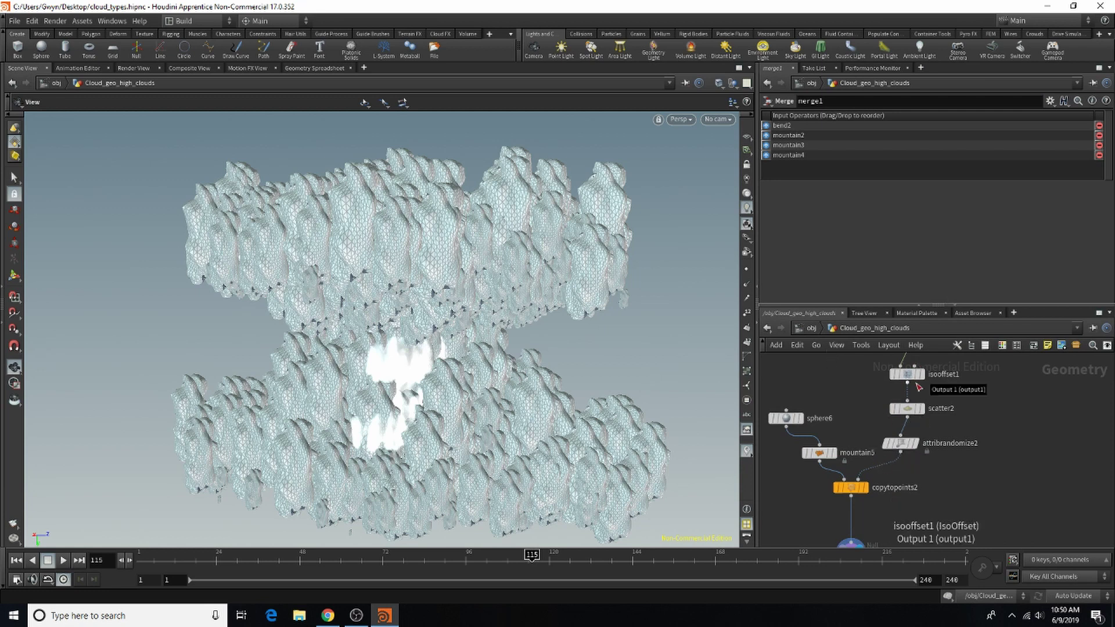
scroll(888, 506, "down", 5)
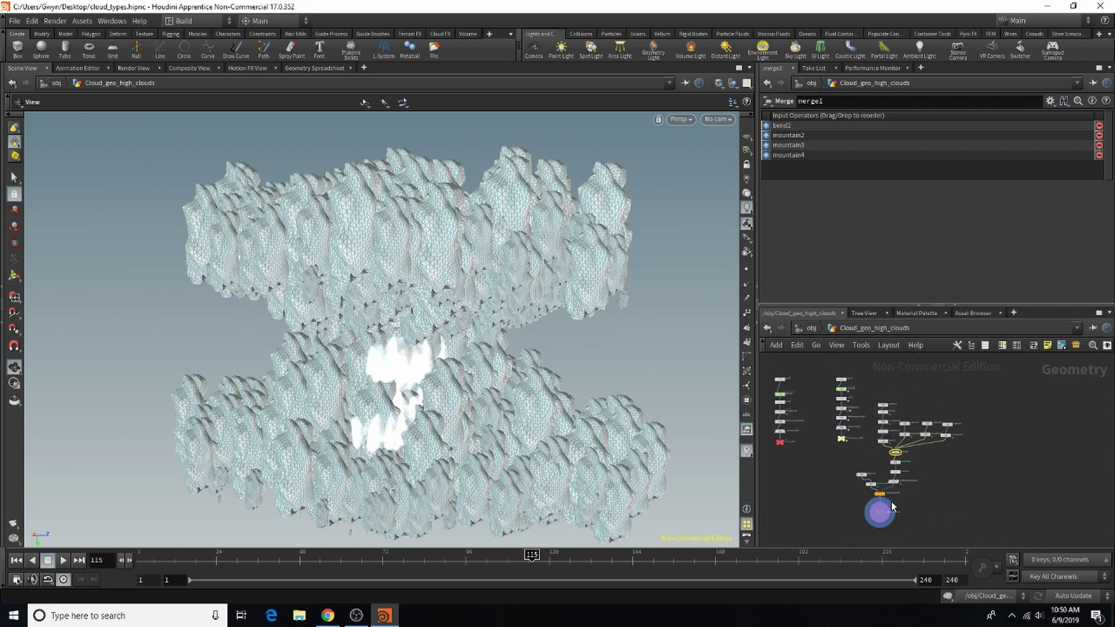
scroll(892, 507, "up", 3)
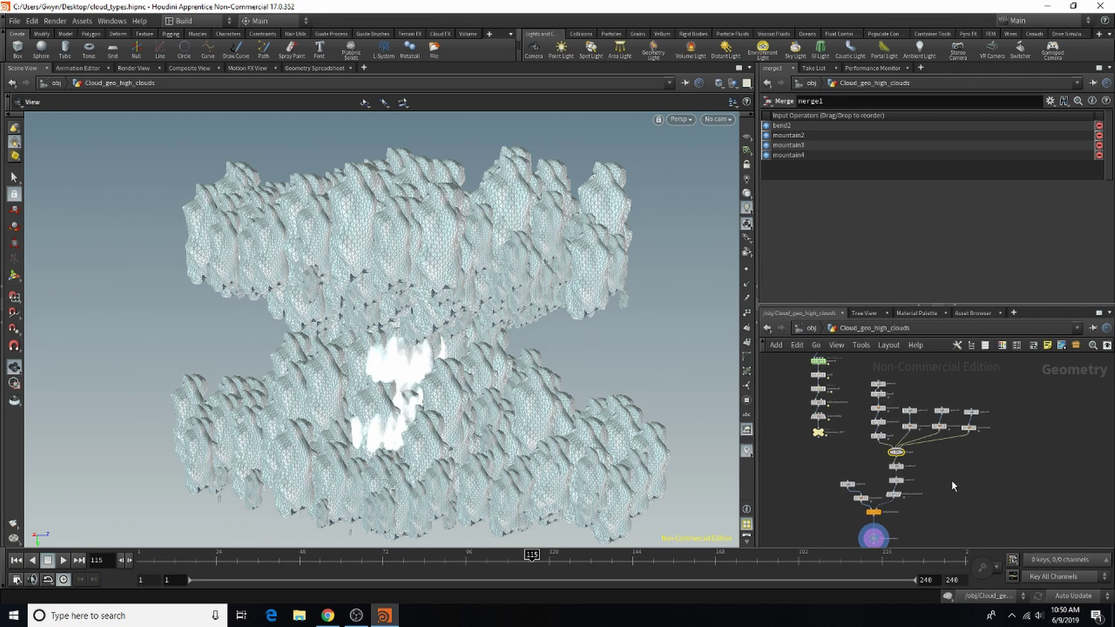
Return to the object level, hide Cumulonimbus, and display the Cirrus cloud to examine its streaks from several angles
left_click(813, 329)
scroll(942, 490, "up", 2)
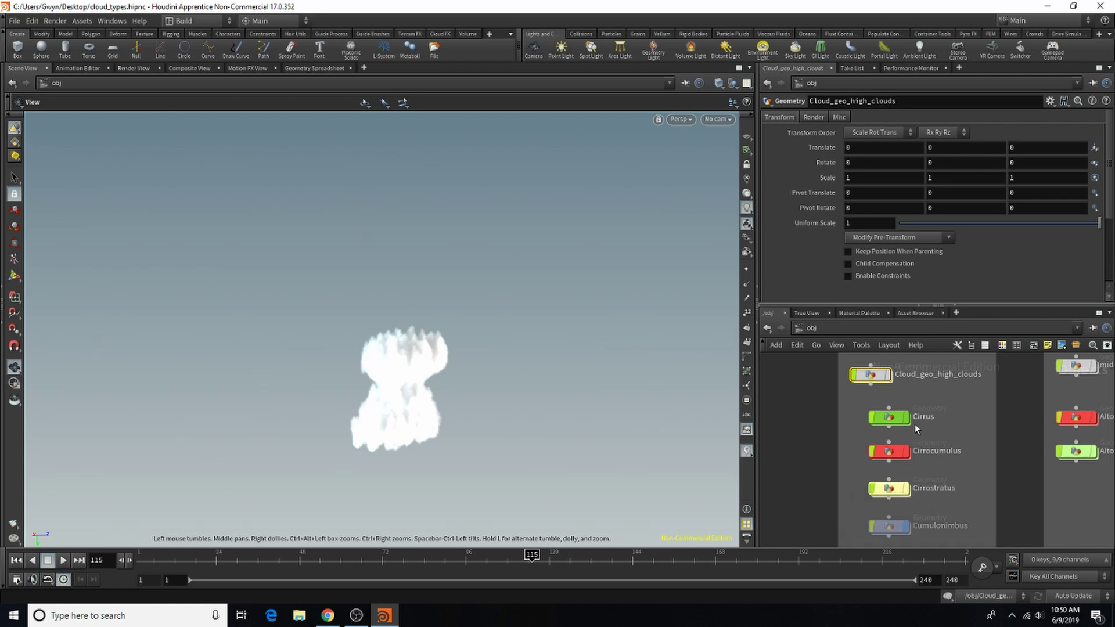
left_click(908, 526)
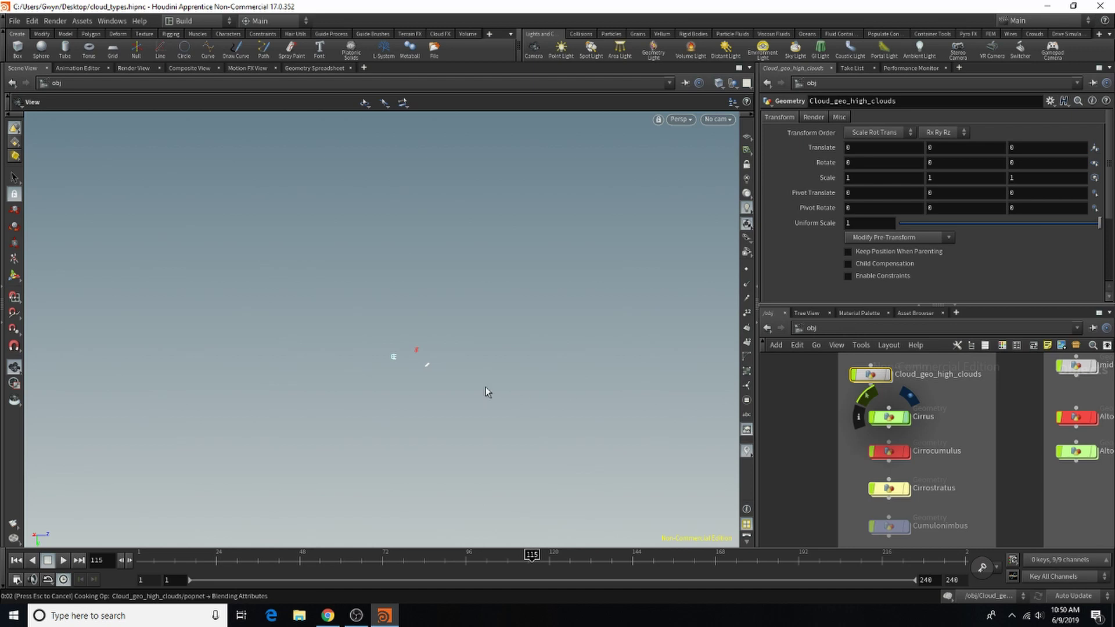
right_click_drag(377, 349, 778, 287)
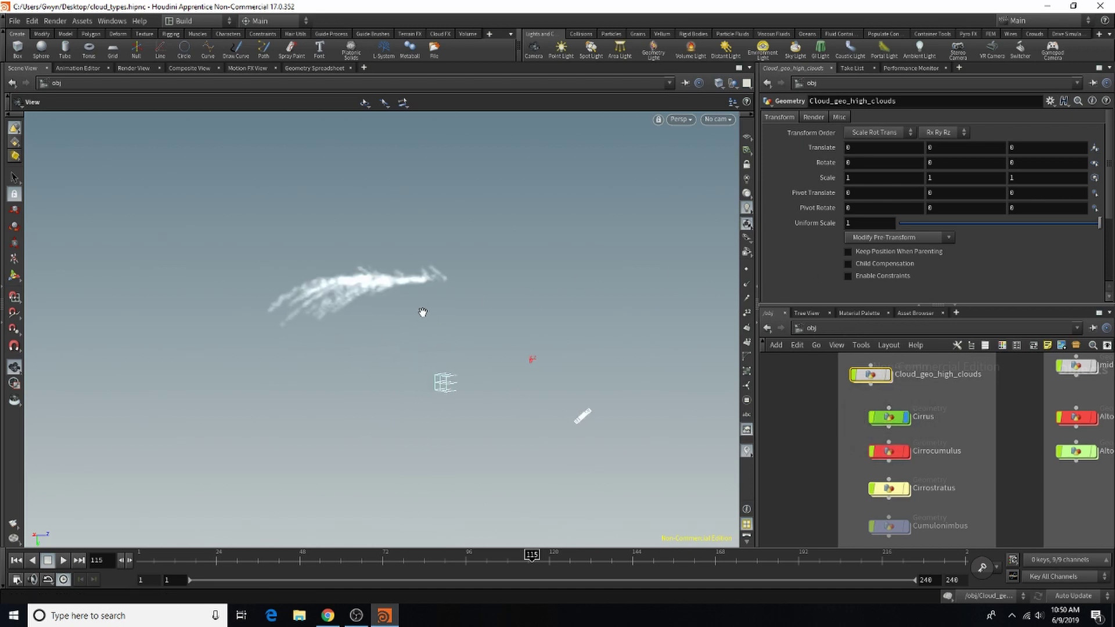
right_click_drag(423, 312, 433, 291)
left_click_drag(433, 291, 347, 289)
middle_click_drag(348, 289, 474, 324)
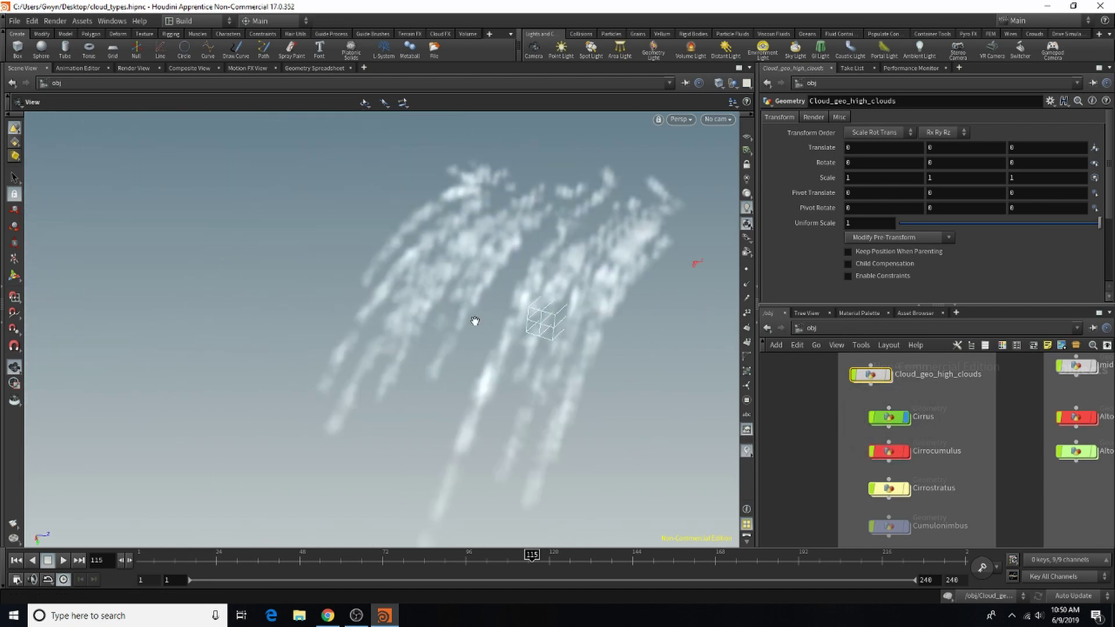
left_click_drag(474, 324, 515, 422)
Hide the Cirrus object and display Cirrocumulus, examining its scattered puffs from several angles
left_click(907, 418)
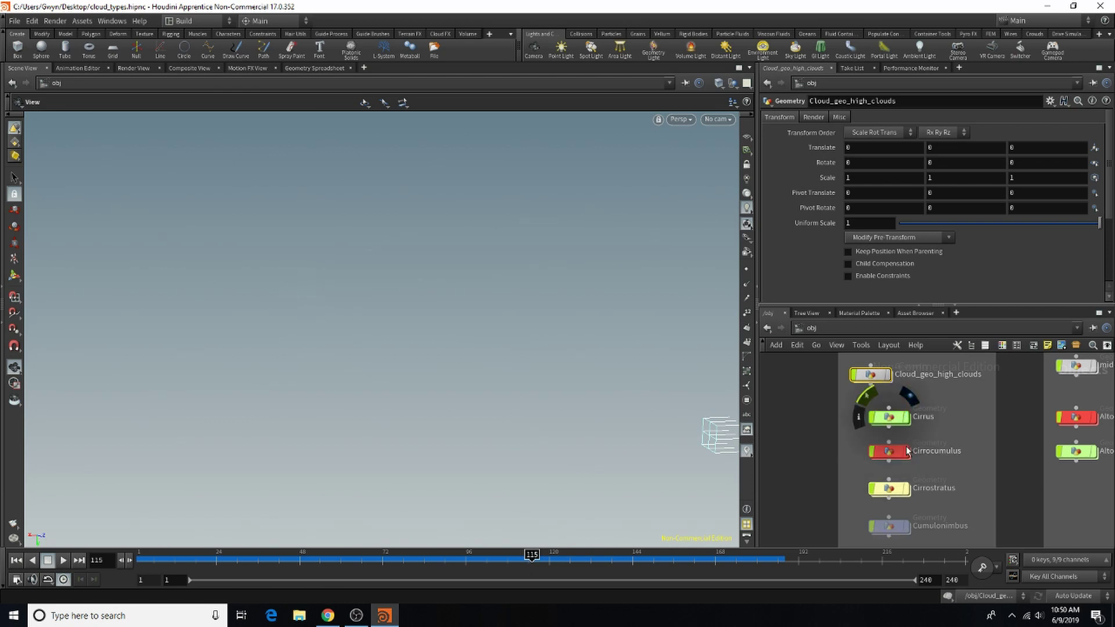
left_click(907, 451)
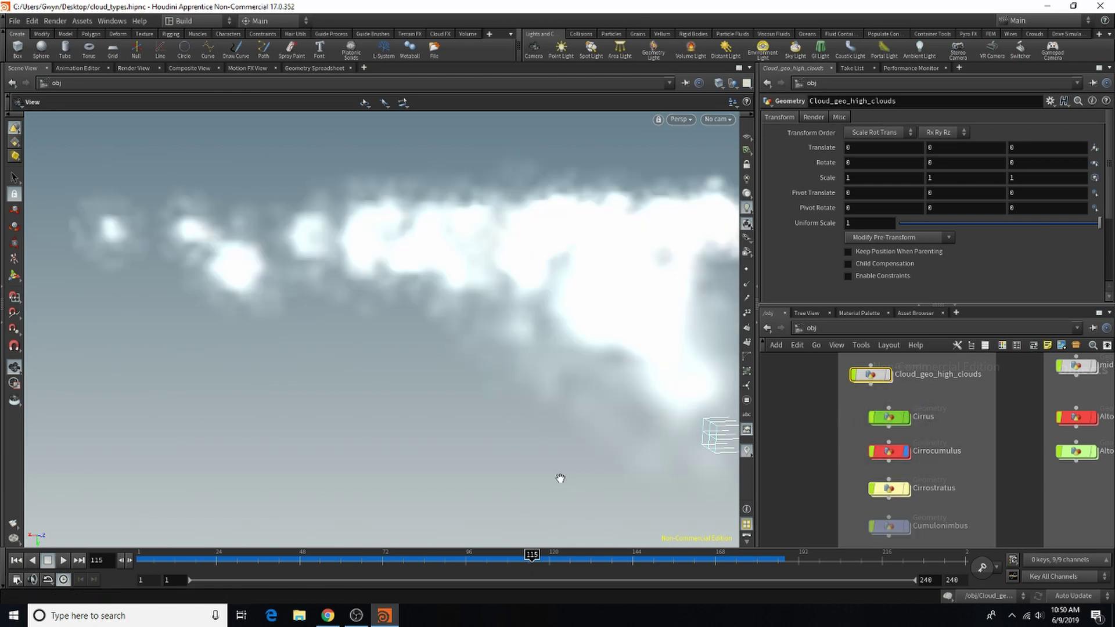
scroll(478, 343, "down", 3)
left_click_drag(570, 334, 248, 340)
middle_click_drag(373, 323, 302, 229)
left_click_drag(302, 228, 326, 326)
right_click_drag(325, 326, 73, 350)
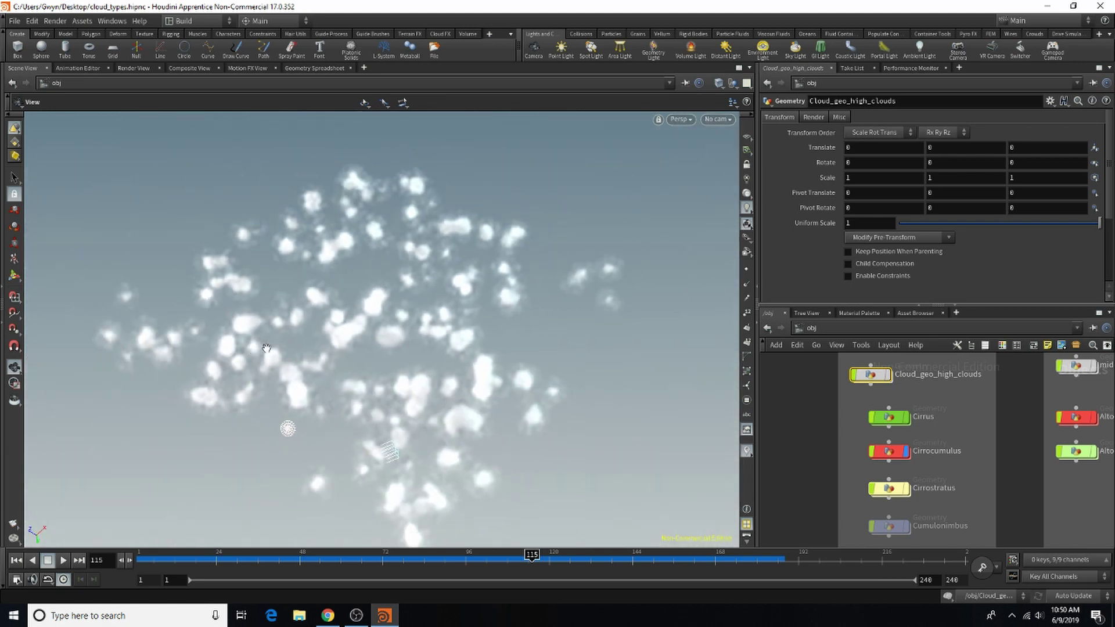
middle_click_drag(256, 337, 318, 312)
left_click_drag(315, 361, 352, 151)
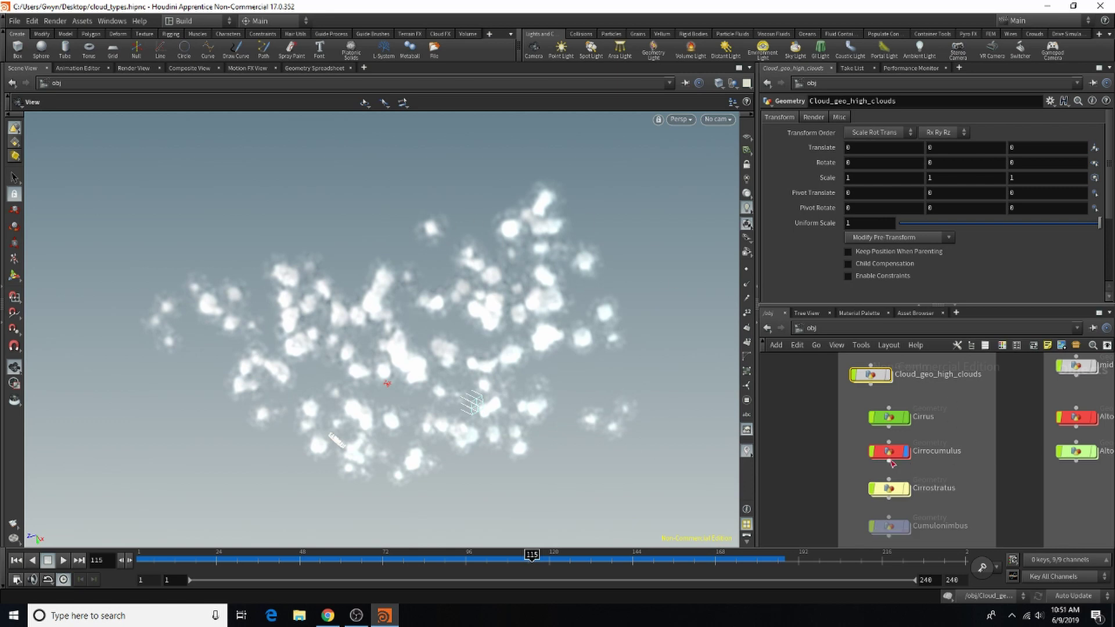
Hide the Cirrocumulus object and display Cirrostratus to examine its cloud sheet
left_click(907, 452)
left_click(907, 487)
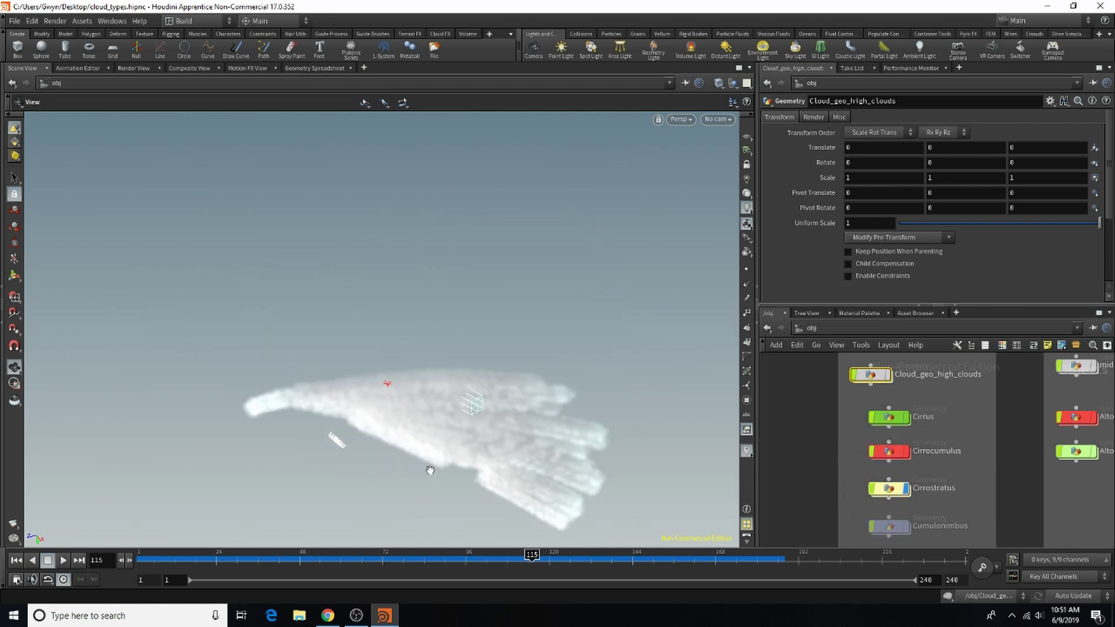
mouse_move(421, 456)
left_mouse_down()
mouse_move(410, 506)
mouse_move(426, 400)
mouse_move(418, 366)
mouse_move(349, 348)
mouse_move(488, 338)
mouse_move(410, 403)
mouse_move(386, 266)
mouse_move(413, 288)
mouse_move(413, 227)
left_mouse_up()
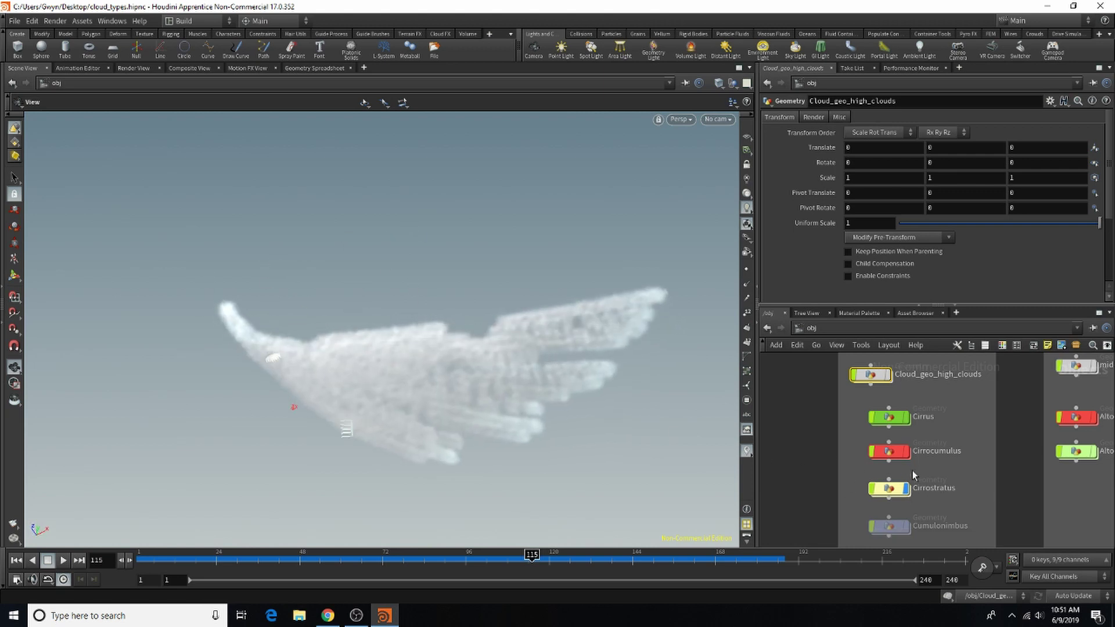
Enter Cloud_geo_high_clouds and display the Cirrus_Out null at the end of the cirrus branch
mouse_move(899, 488)
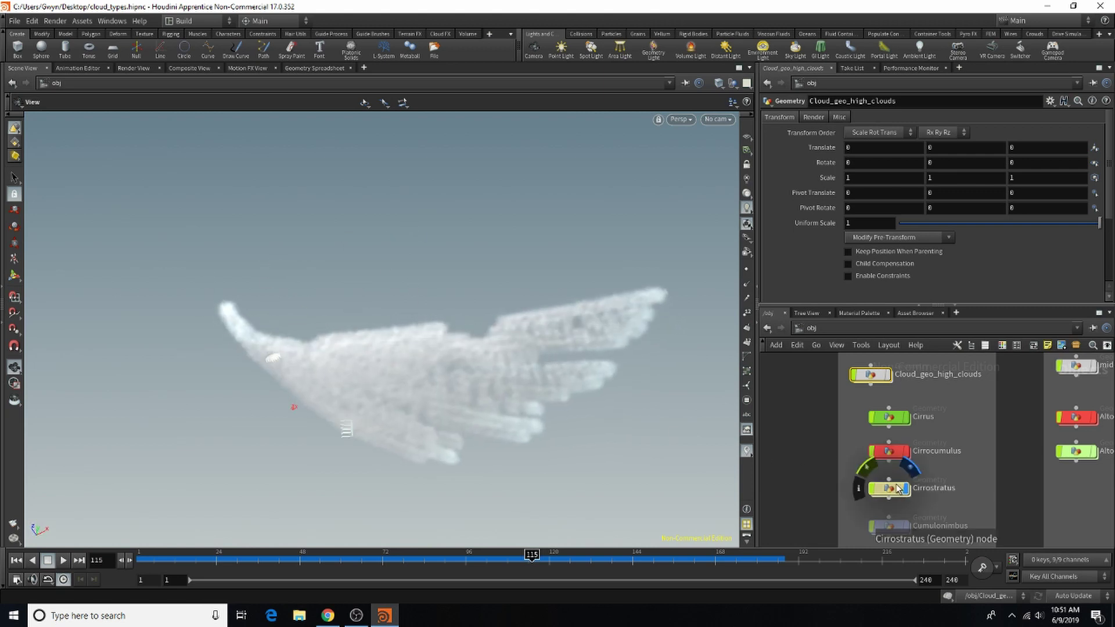
double_click(881, 376)
scroll(916, 430, "down", 3)
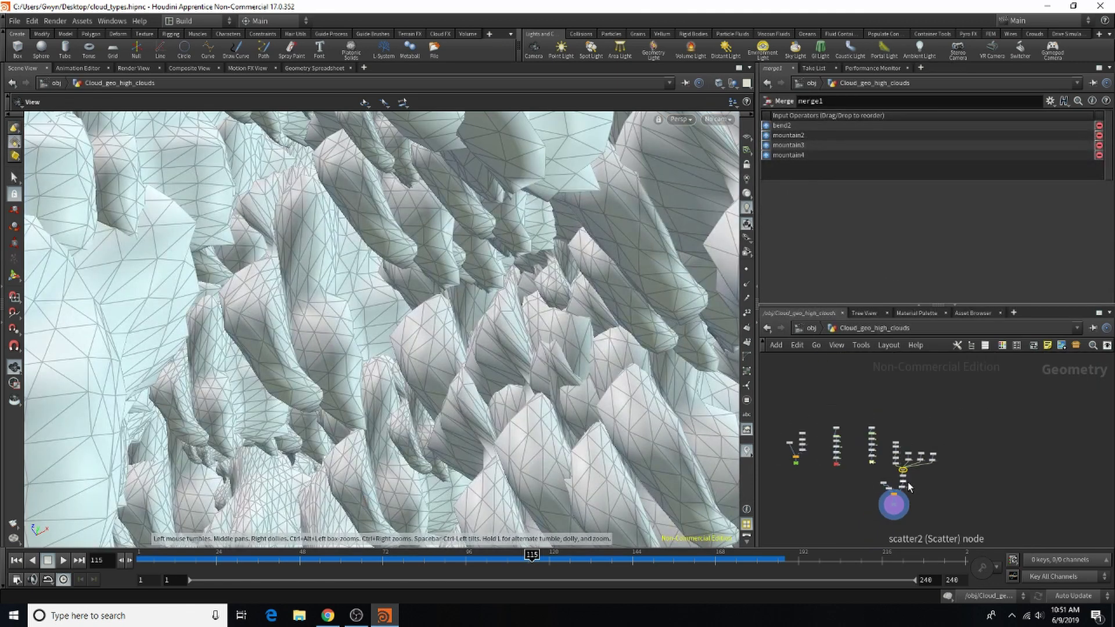
scroll(859, 445, "up", 6)
scroll(857, 498, "up", 2)
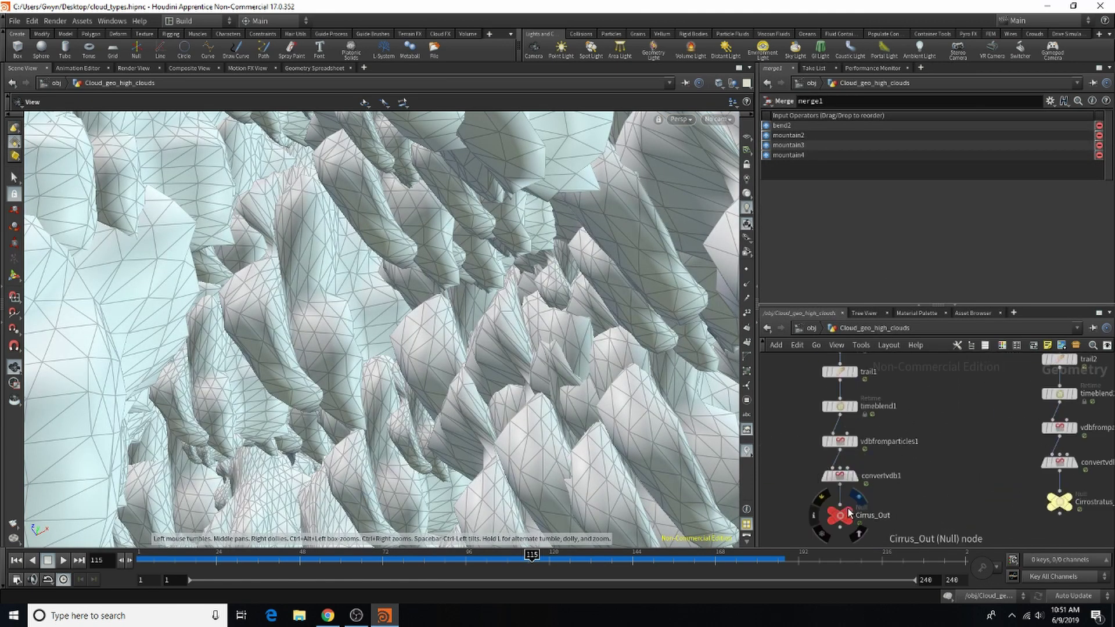
left_click(852, 507)
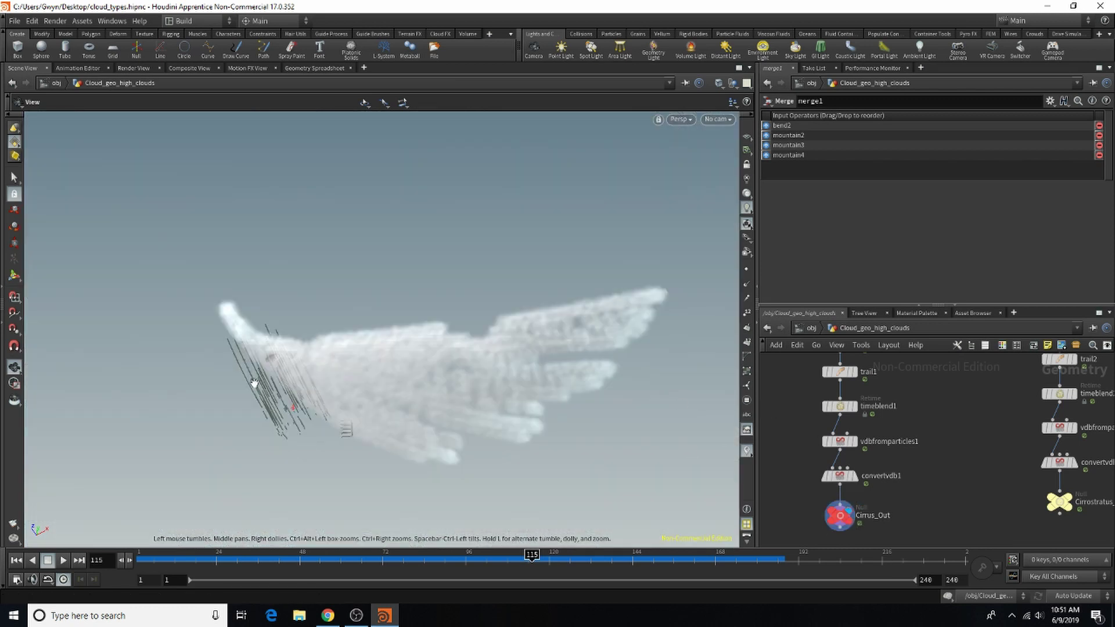
Hide the Cirrostratus object at object level, re-enter Cloud_geo_high_clouds, and view the cirrus mesh from another angle
left_click(806, 332)
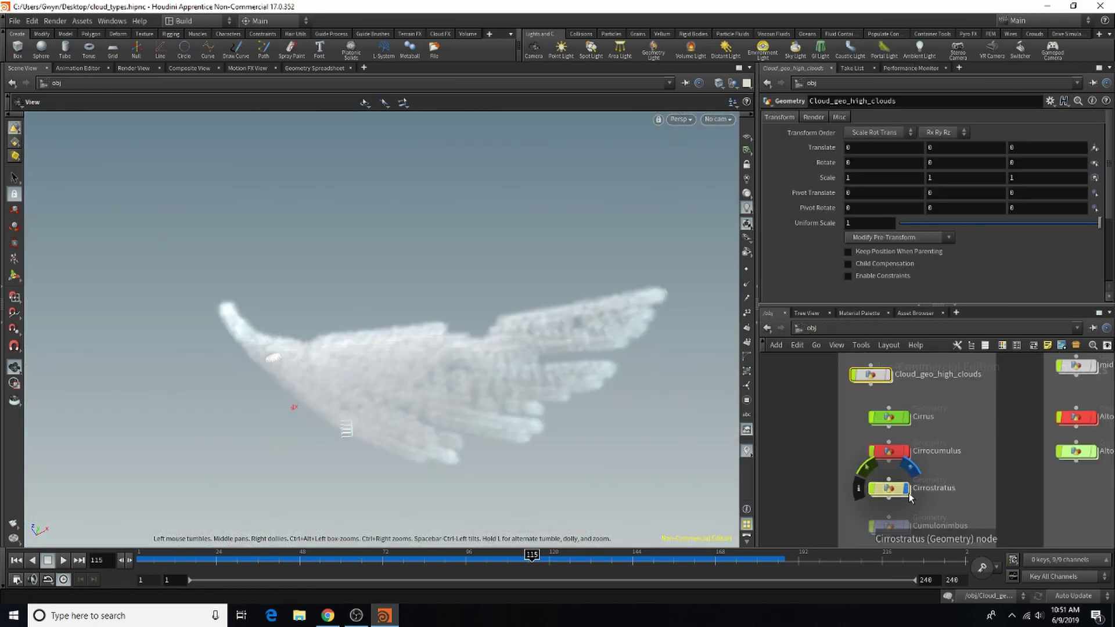
double_click(872, 374)
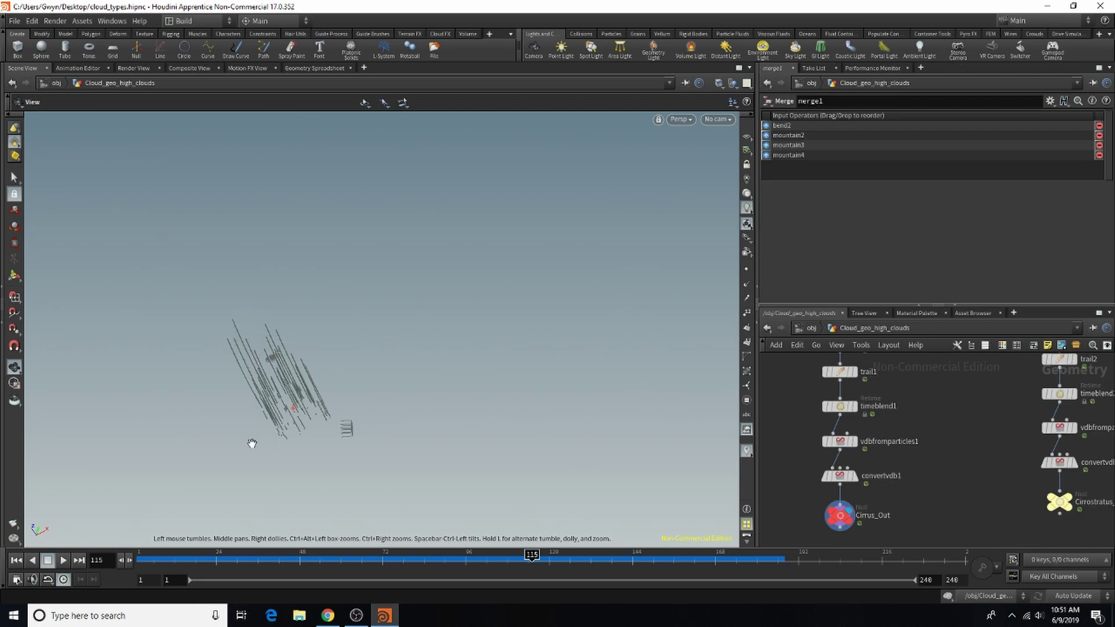
left_click_drag(245, 437, 490, 374)
right_click_drag(490, 374, 528, 306)
middle_click_drag(529, 306, 548, 367)
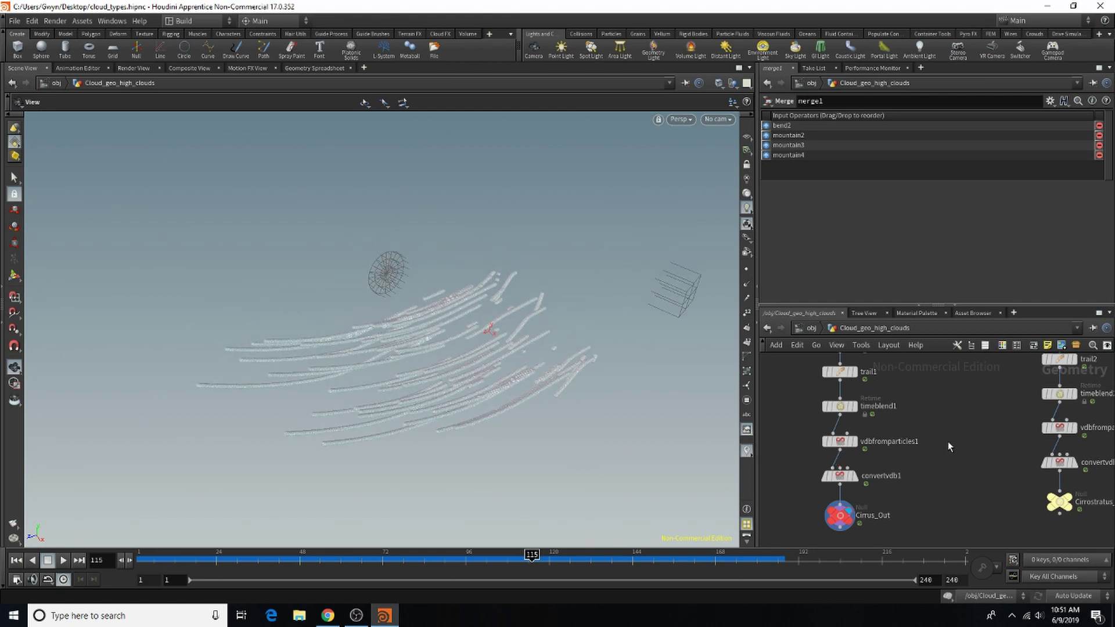
Examine the cirrus branch's node chain down to Cirrus_Out and its streak mesh up close
scroll(932, 500, "down", 3)
scroll(930, 488, "up", 1)
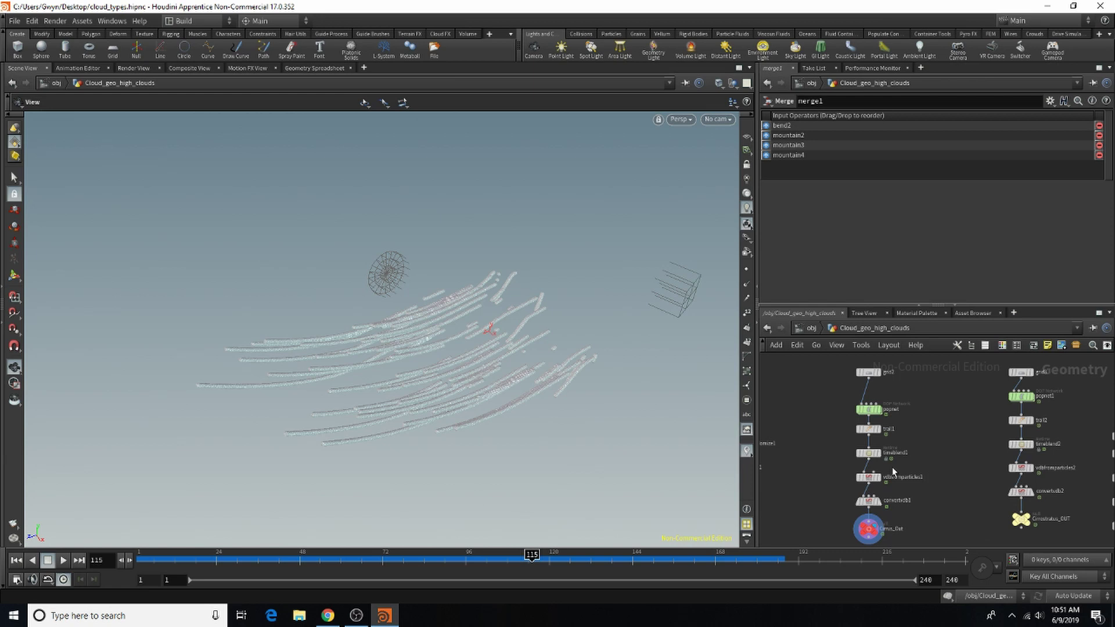
scroll(890, 519, "up", 3)
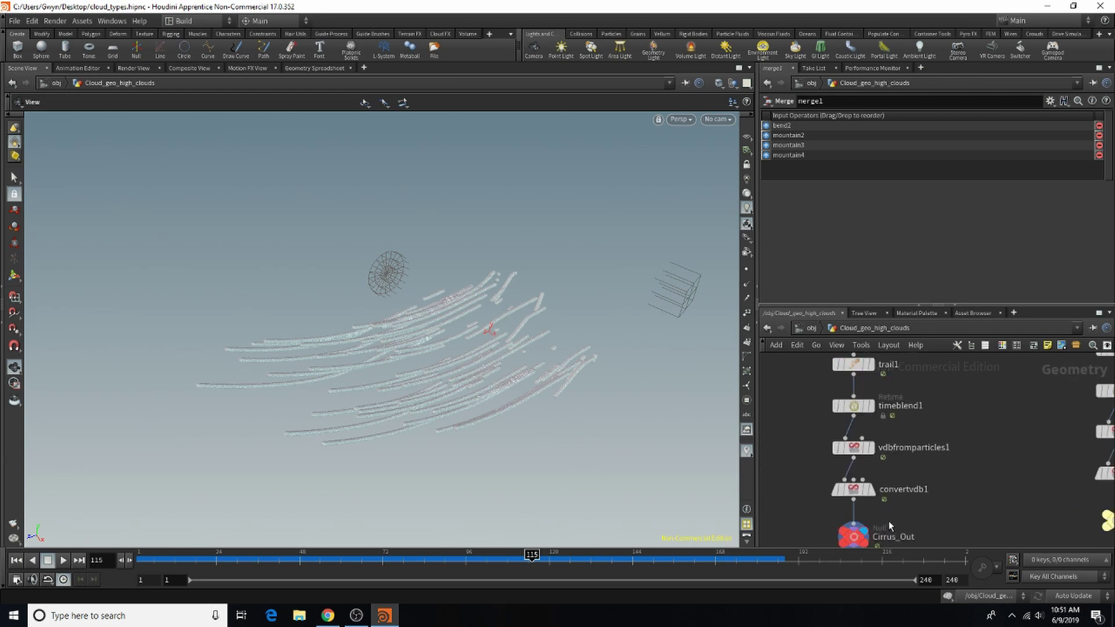
scroll(894, 528, "up", 1)
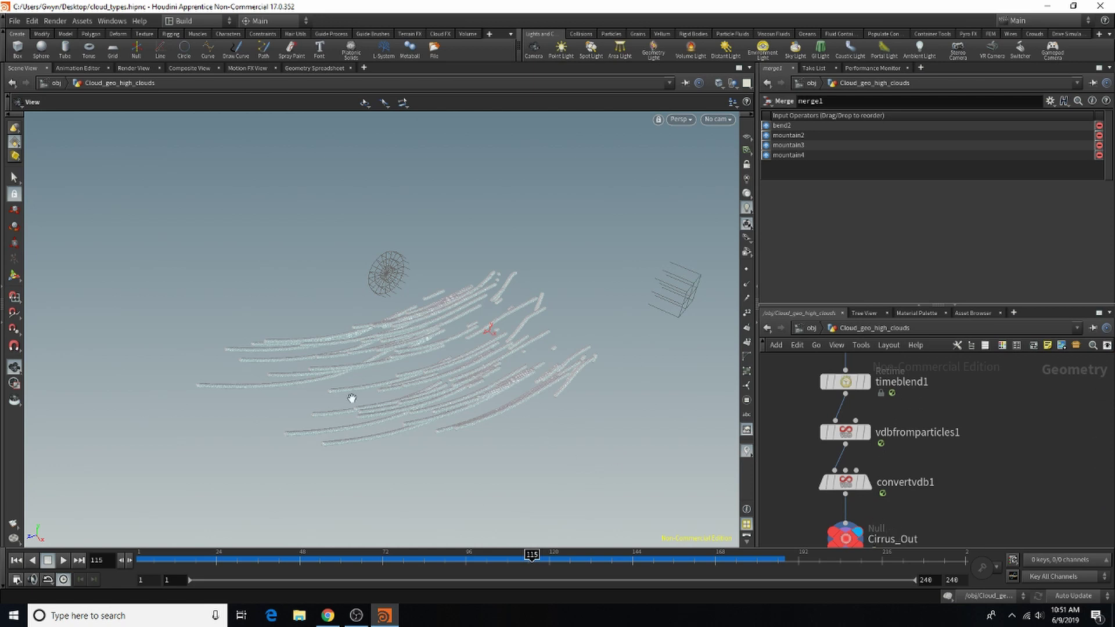
scroll(511, 413, "up", 2)
scroll(489, 415, "up", 2)
left_click_drag(489, 414, 465, 436)
scroll(918, 525, "down", 4)
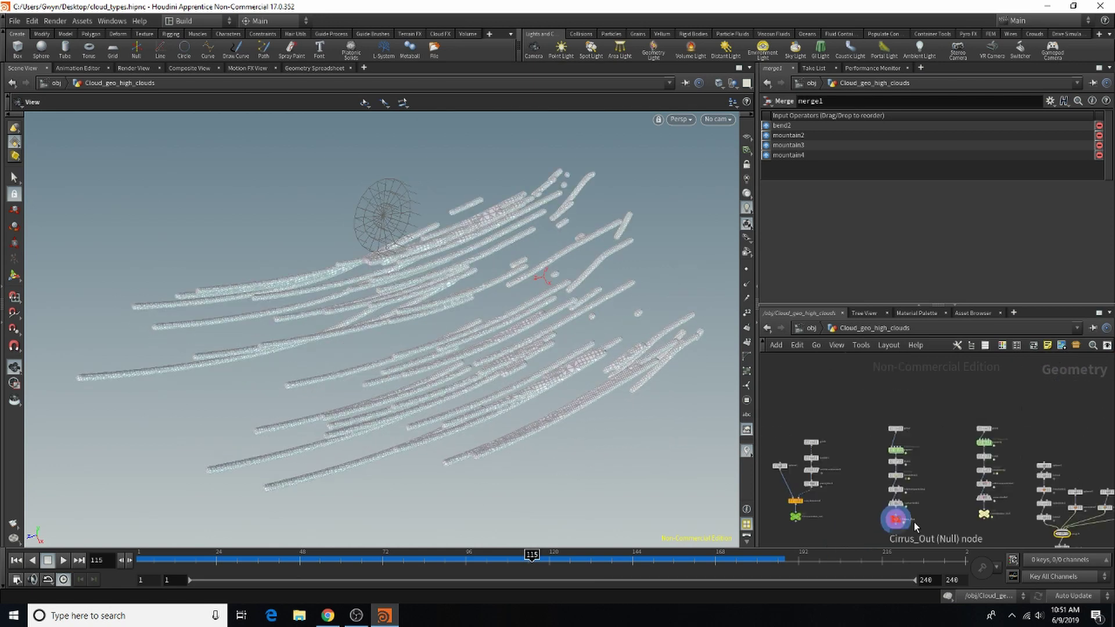
Display grid2 and the popnet particles of the cirrus branch in turn, and enter the popnet network
scroll(895, 484, "up", 5)
scroll(892, 473, "down", 3)
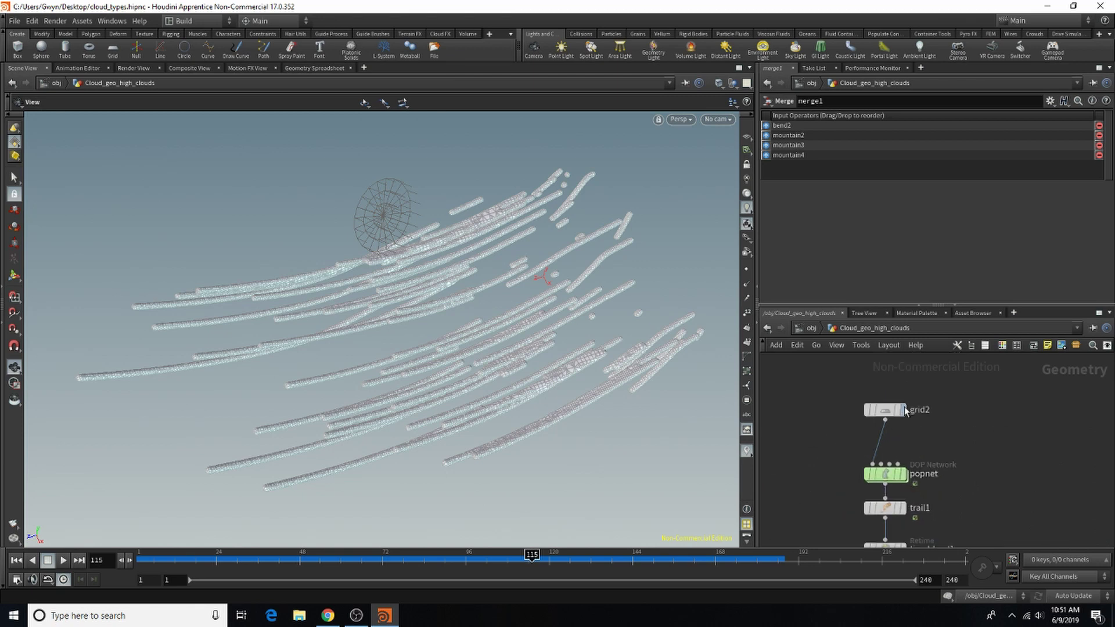
left_click(905, 412)
left_click(902, 475)
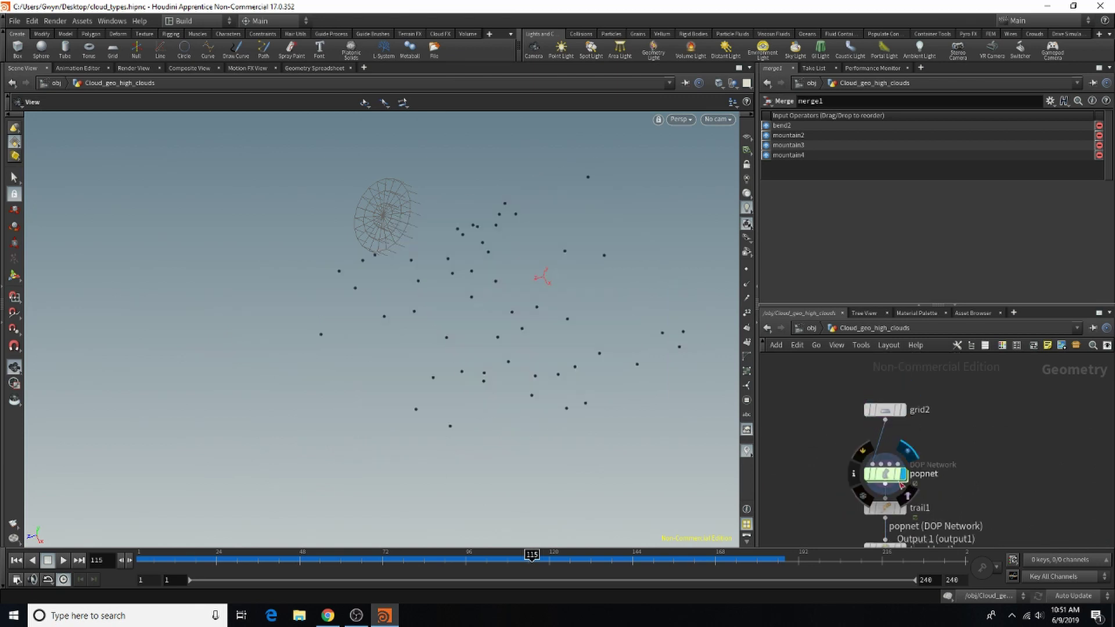
double_click(888, 474)
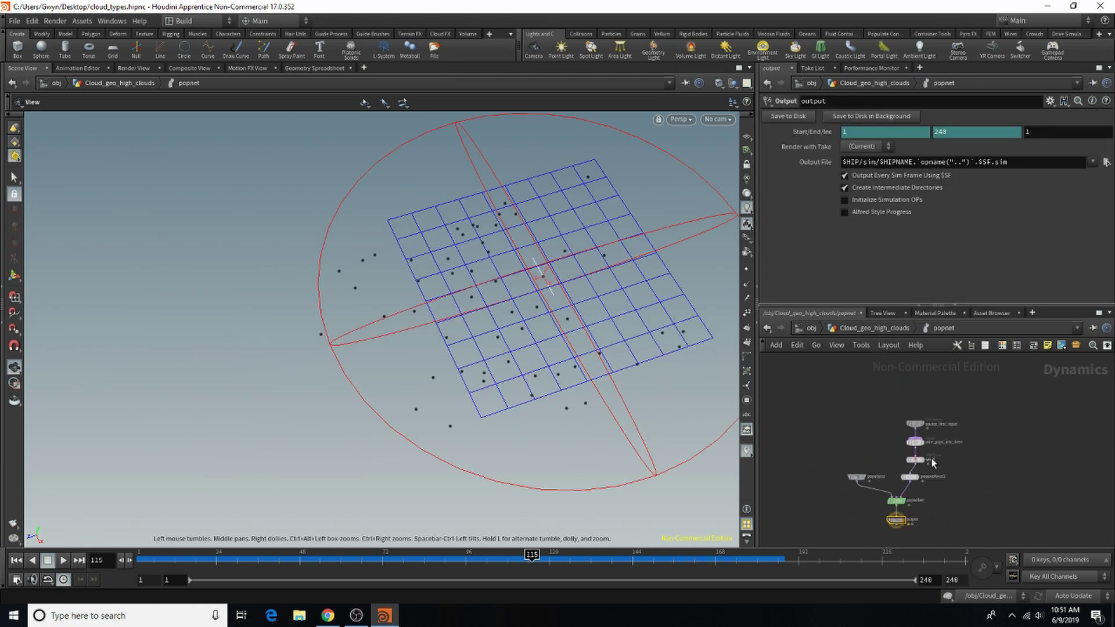
Inspect the parameters of source_first_input, wind, popaxisforce1, and popsolver inside popnet
scroll(923, 468, "up", 3)
left_click(908, 379)
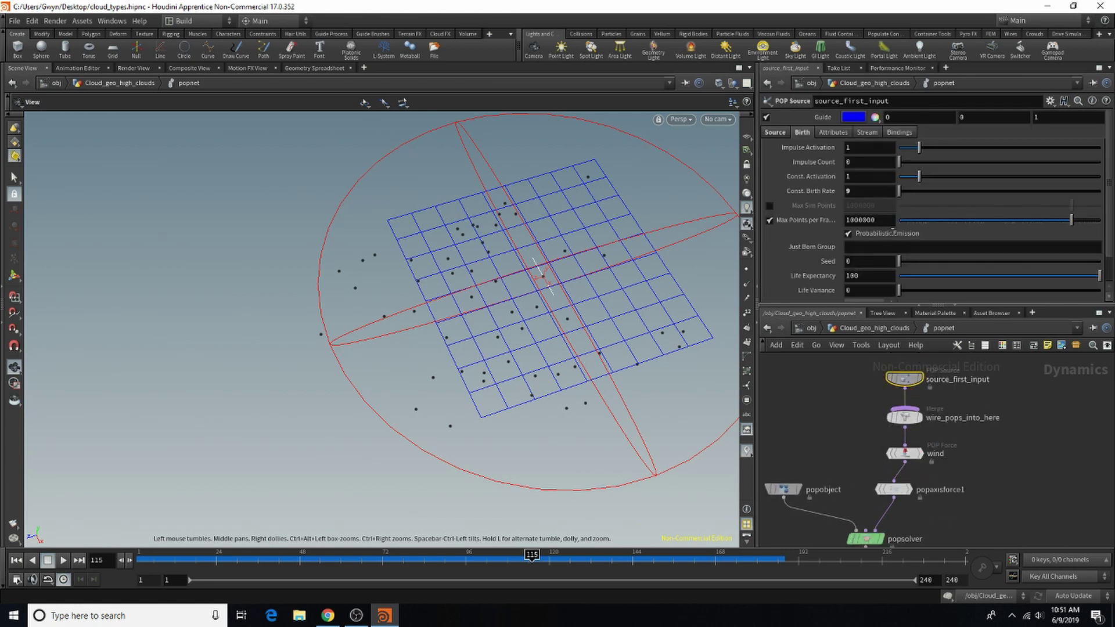
left_click(905, 453)
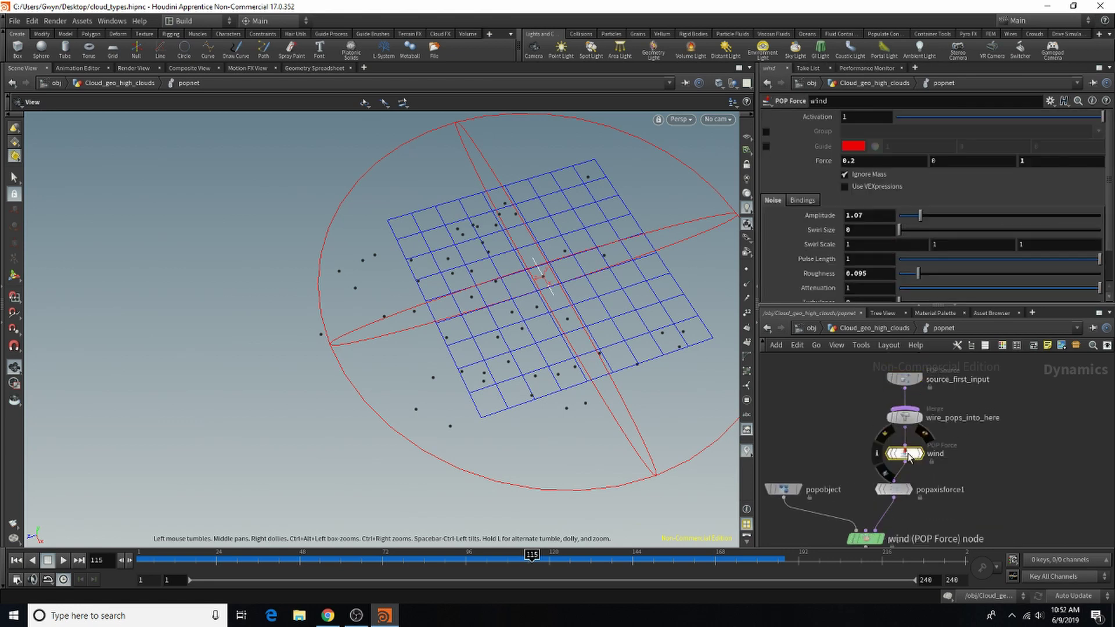
left_click(895, 489)
key("h")
scroll(941, 515, "up", 2)
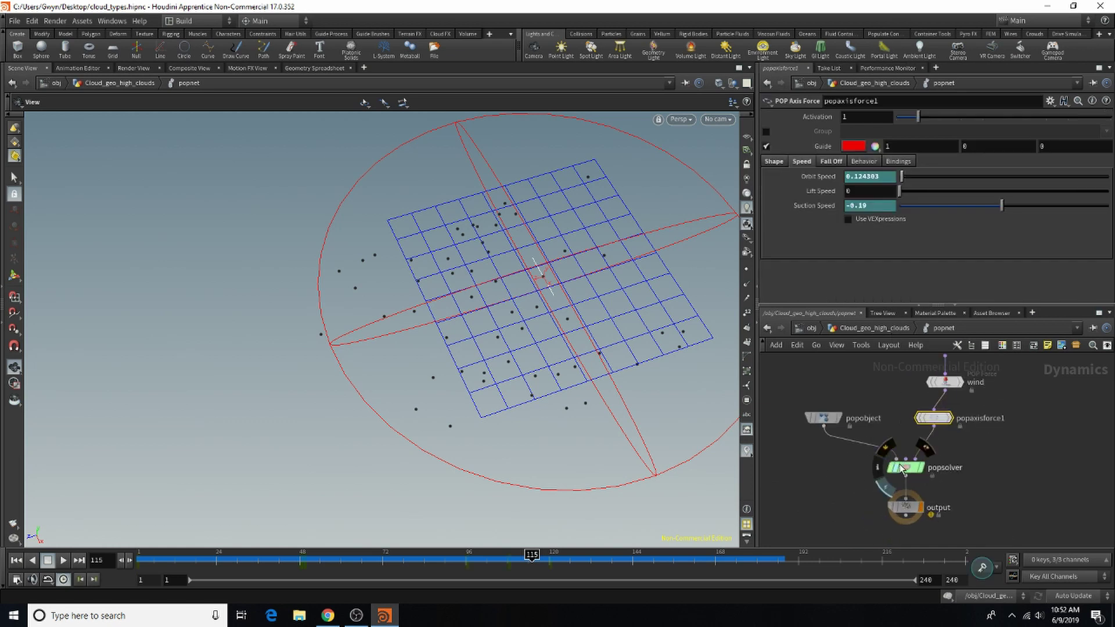
left_click(906, 468)
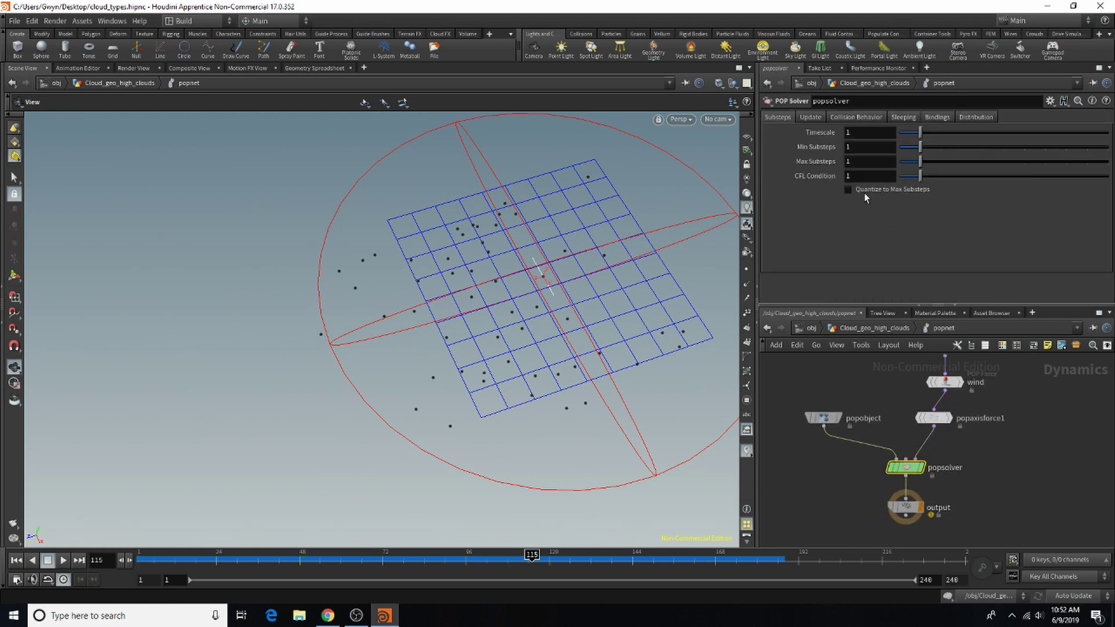
Return to Cloud_geo_high_clouds, display trail1, and scrub the timeline to frame 175 to view the particle trails
left_click(834, 334)
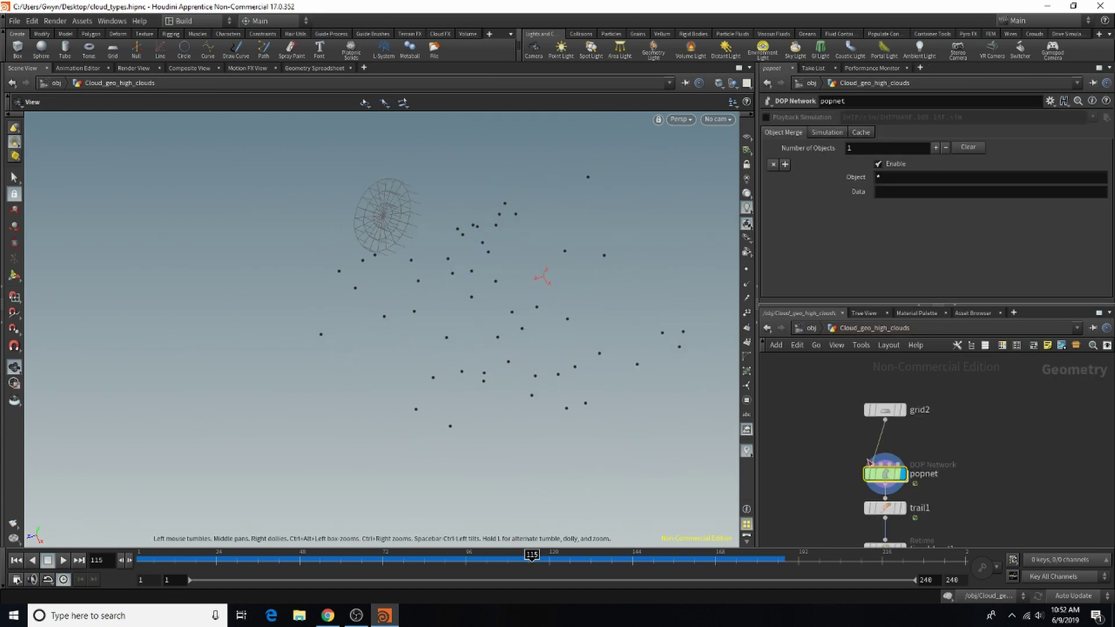
scroll(878, 430, "down", 3)
scroll(888, 480, "up", 4)
left_click(906, 434)
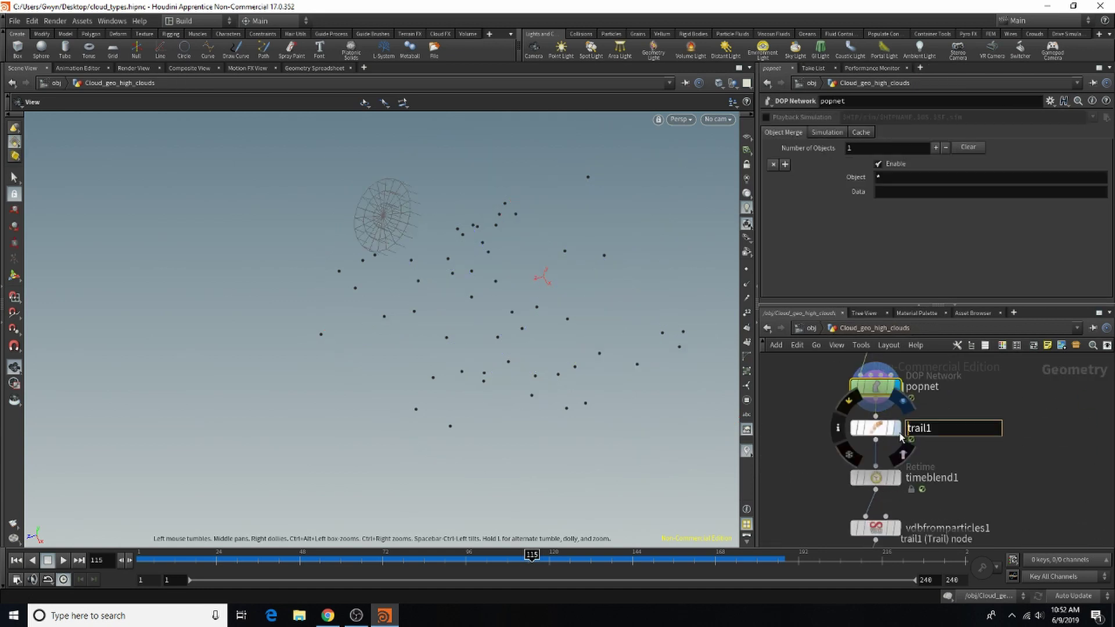
left_click(898, 433)
left_click(647, 561)
mouse_move(742, 562)
left_mouse_down()
mouse_move(761, 559)
mouse_move(418, 559)
mouse_move(738, 564)
left_mouse_up()
Inspect the timeblend1 retime settings, display its output, and review the VDB conversion nodes down to Cirrus_Out
scroll(868, 442, "down", 3)
scroll(868, 442, "up", 4)
left_click(863, 468)
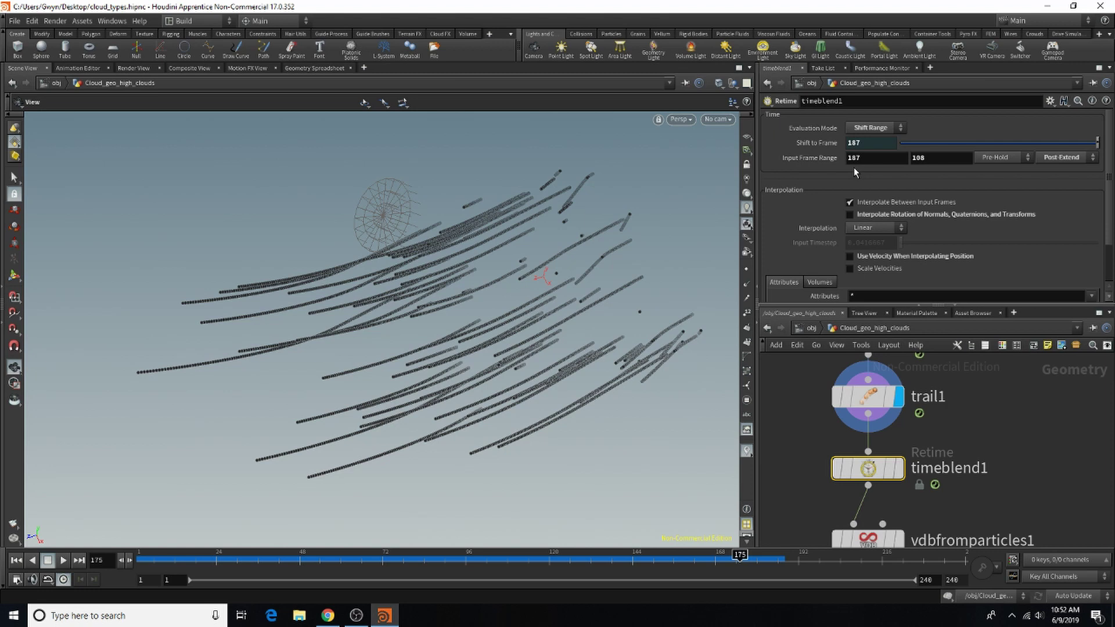
scroll(906, 464, "down", 3)
scroll(897, 427, "up", 3)
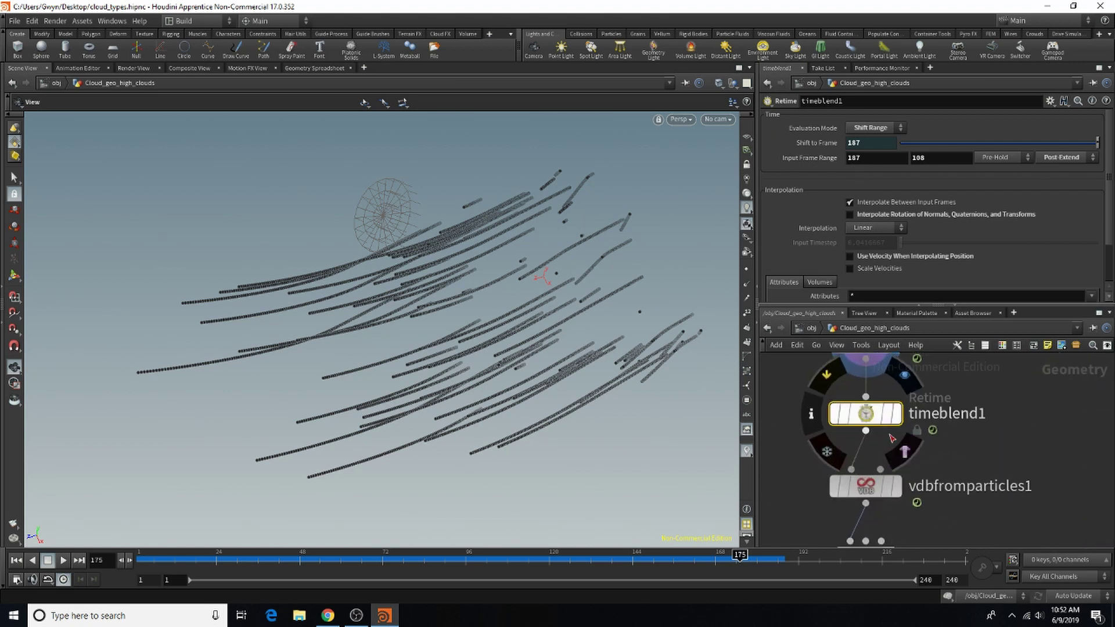
left_click(895, 421)
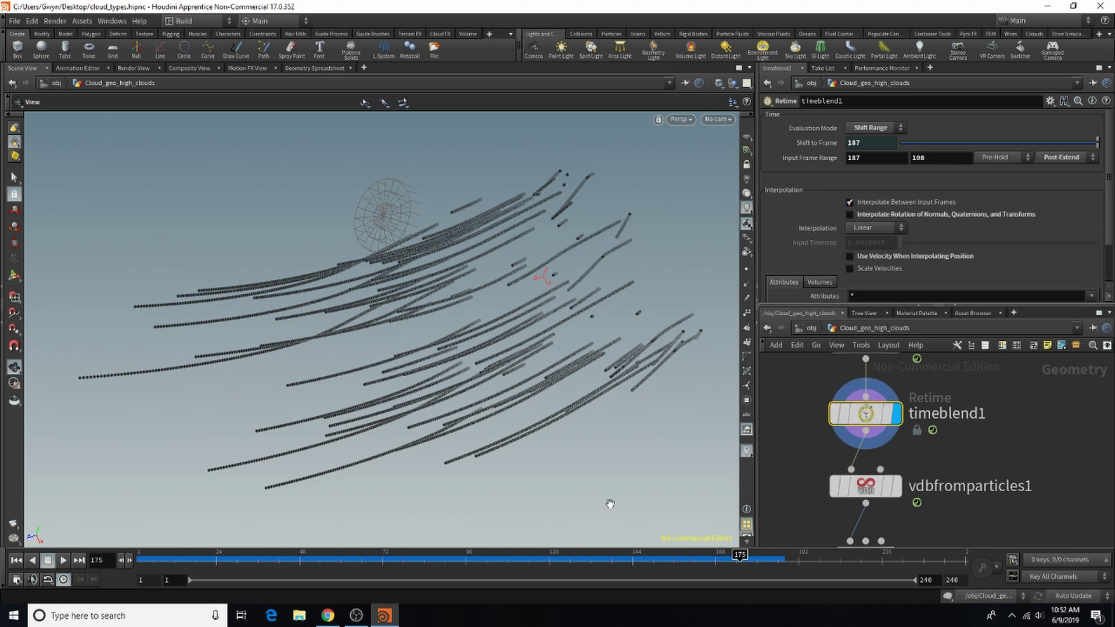
scroll(930, 488, "down", 3)
scroll(936, 484, "up", 3)
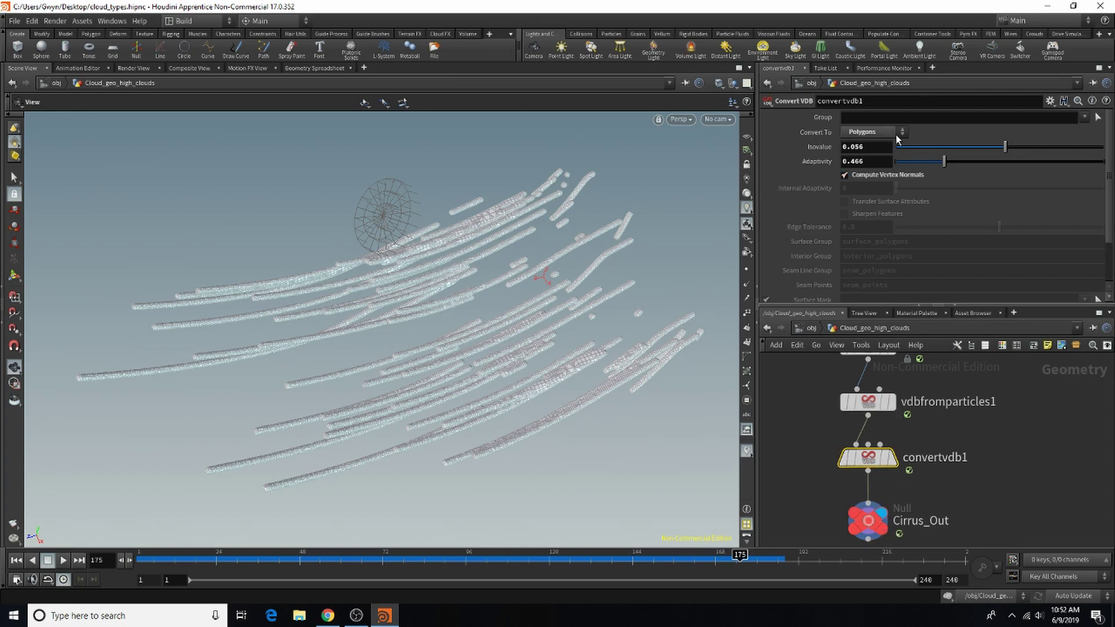
Check the cloud objects at object level, re-enter Cloud_geo_high_clouds, and examine the converted cirrus mesh up close and from several angles
left_click(811, 329)
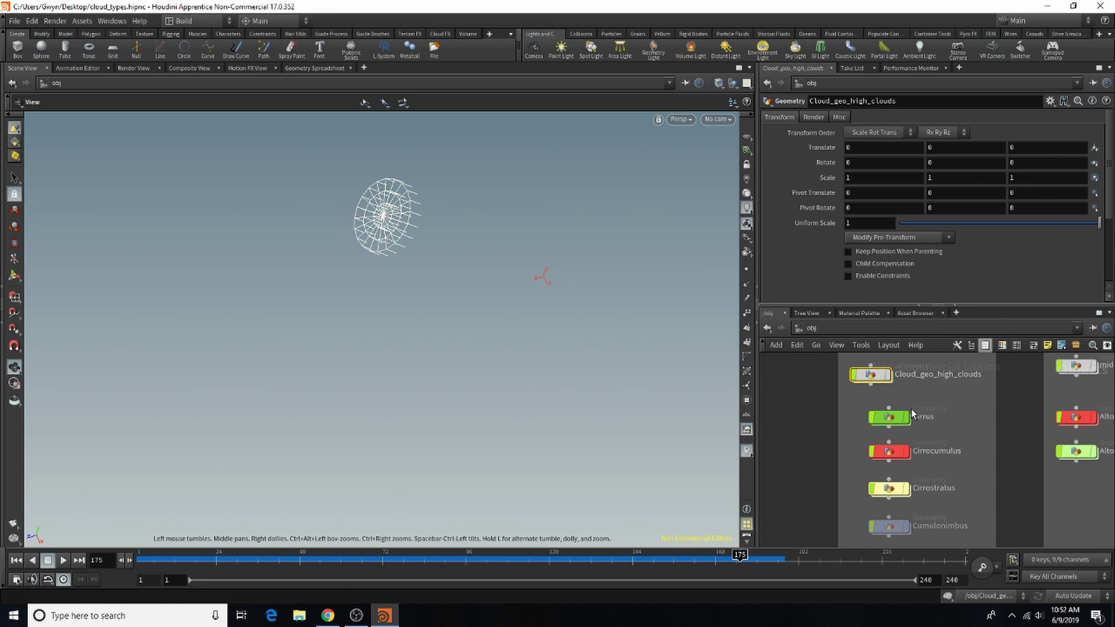
double_click(873, 377)
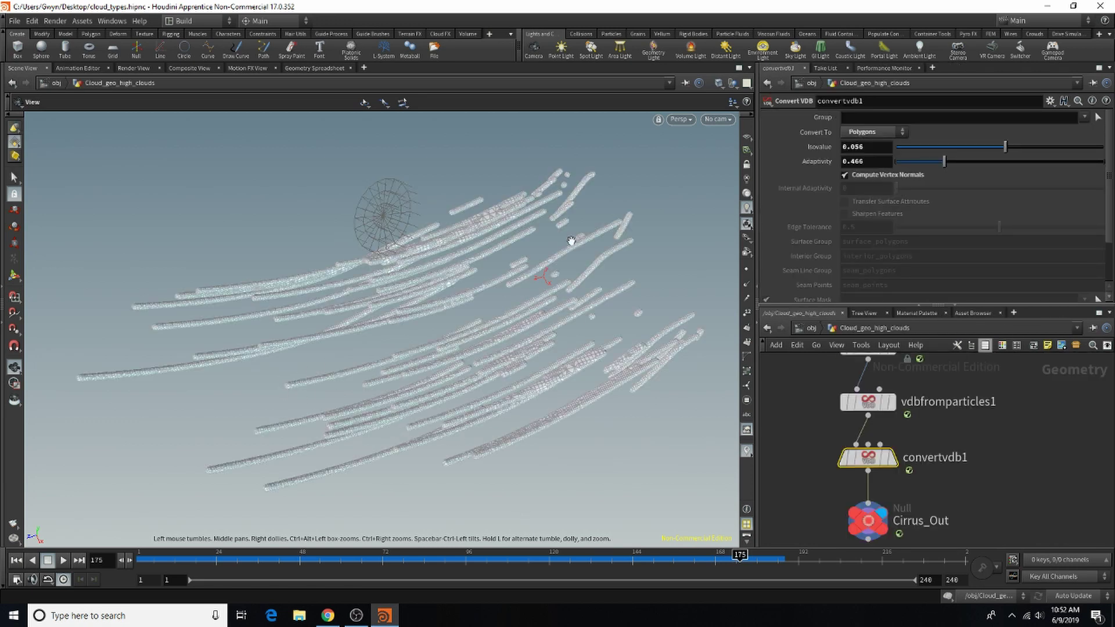
scroll(546, 423, "up", 10)
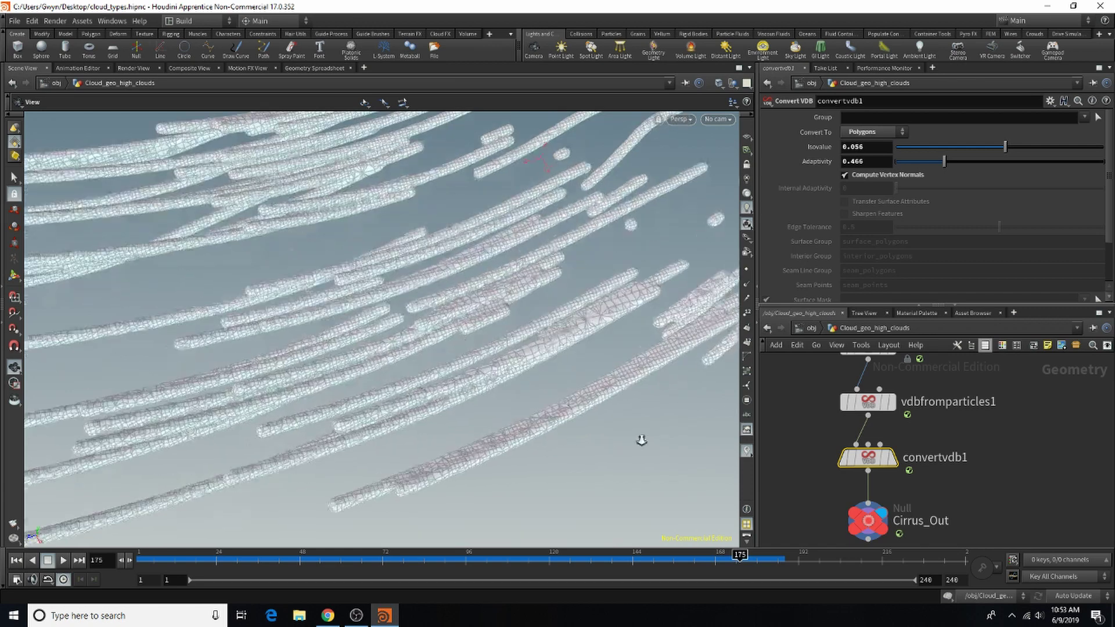
scroll(561, 497, "down", 10)
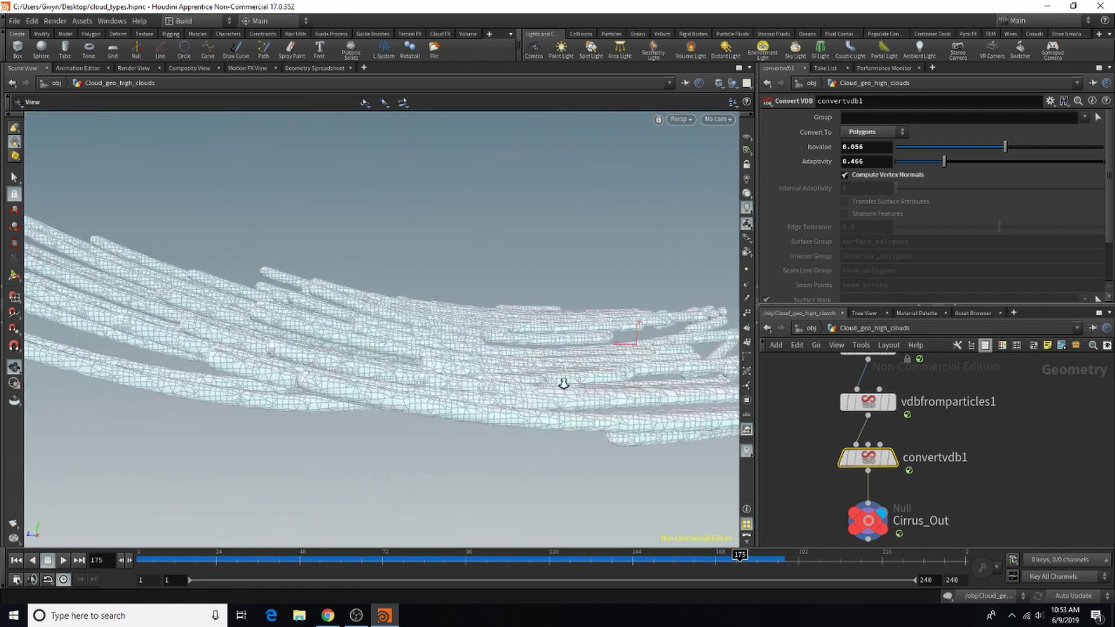
left_click_drag(468, 488, 459, 455)
middle_click_drag(459, 455, 455, 419)
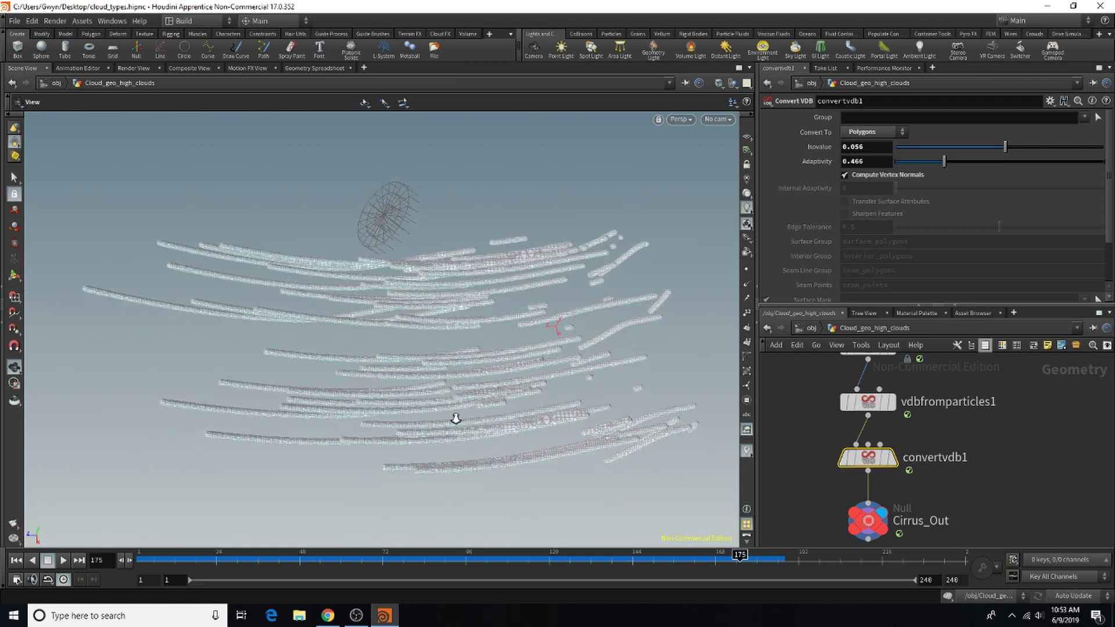
Return to the object level, display Cumulonimbus, and examine its volume from several angles
left_click(812, 327)
left_click(898, 458)
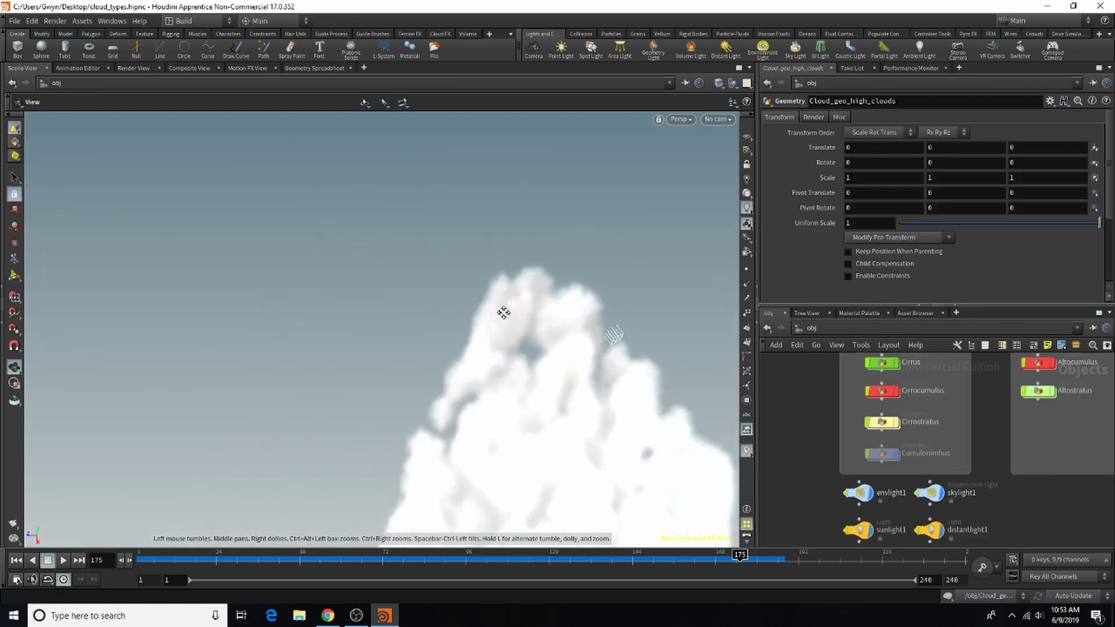
left_click_drag(504, 312, 463, 253)
middle_click_drag(463, 253, 441, 273)
left_click_drag(441, 274, 298, 254)
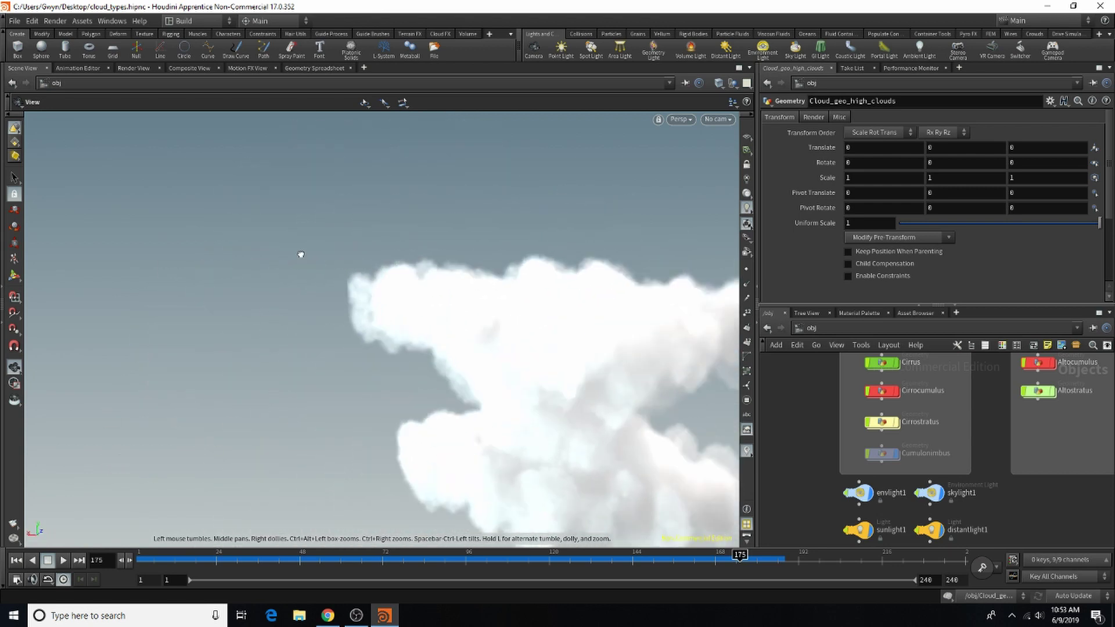
left_click_drag(668, 324, 461, 257)
right_click_drag(461, 257, 418, 274)
middle_click_drag(418, 274, 471, 259)
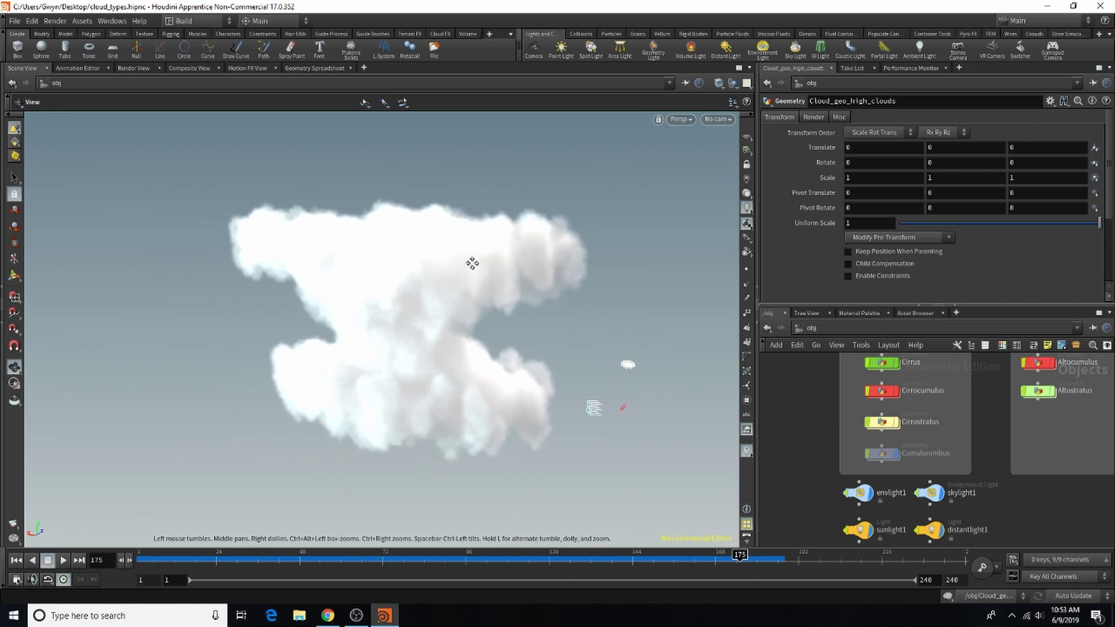
Display Cirrostratus together with Cumulonimbus and compare the two cloud volumes from several angles
scroll(999, 435, "down", 3)
scroll(962, 428, "up", 3)
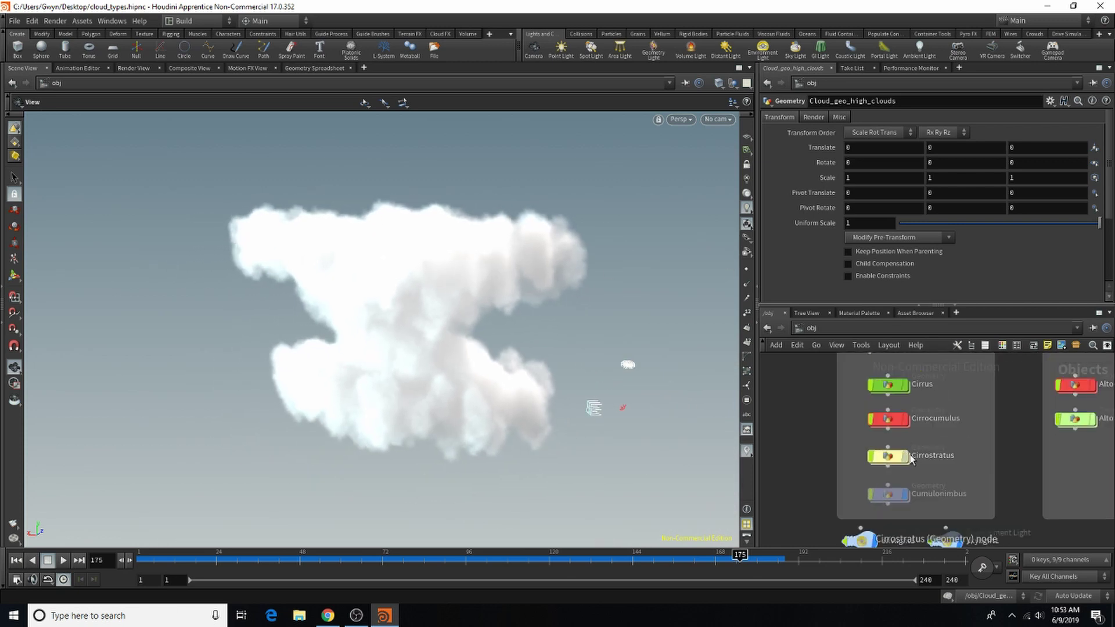
left_click(909, 457)
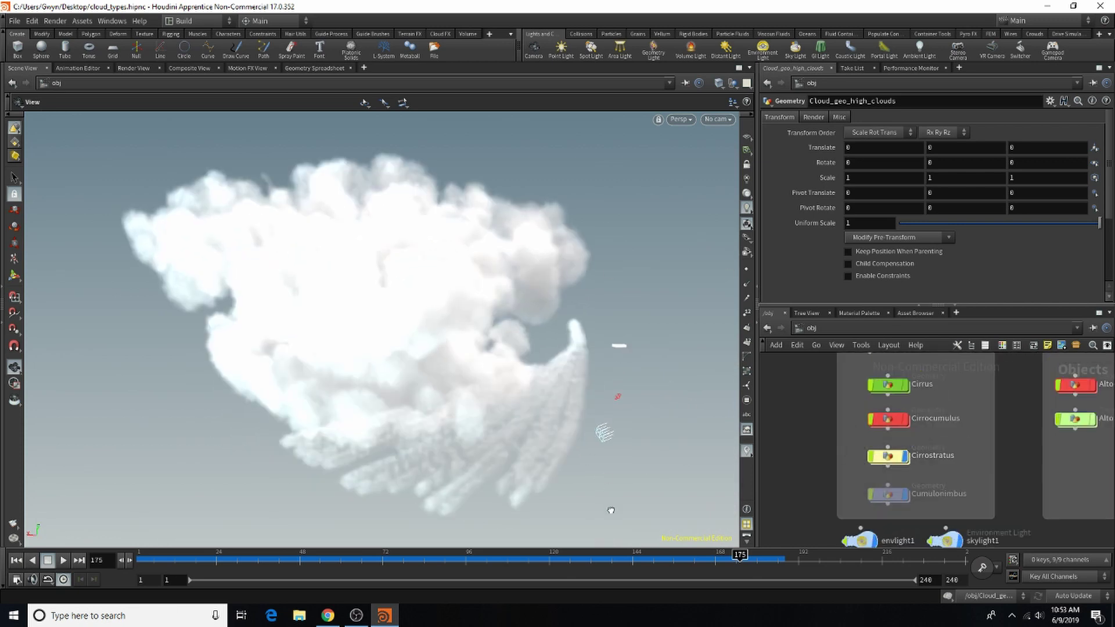
right_click_drag(608, 507, 525, 157)
middle_click_drag(571, 431, 502, 166)
left_click_drag(496, 326, 722, 269)
middle_click_drag(546, 273, 516, 216)
right_click_drag(515, 217, 406, 247)
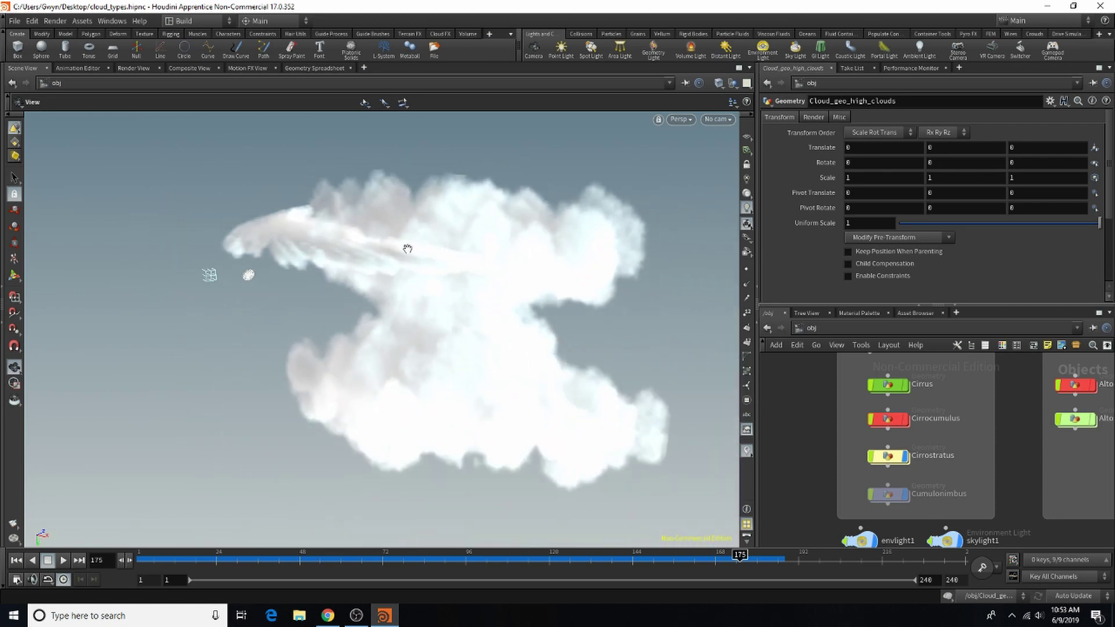
Select Cirrostratus and move it into place over the top of the Cumulonimbus cloud, checking the alignment from several angles
left_click_drag(406, 246, 442, 326)
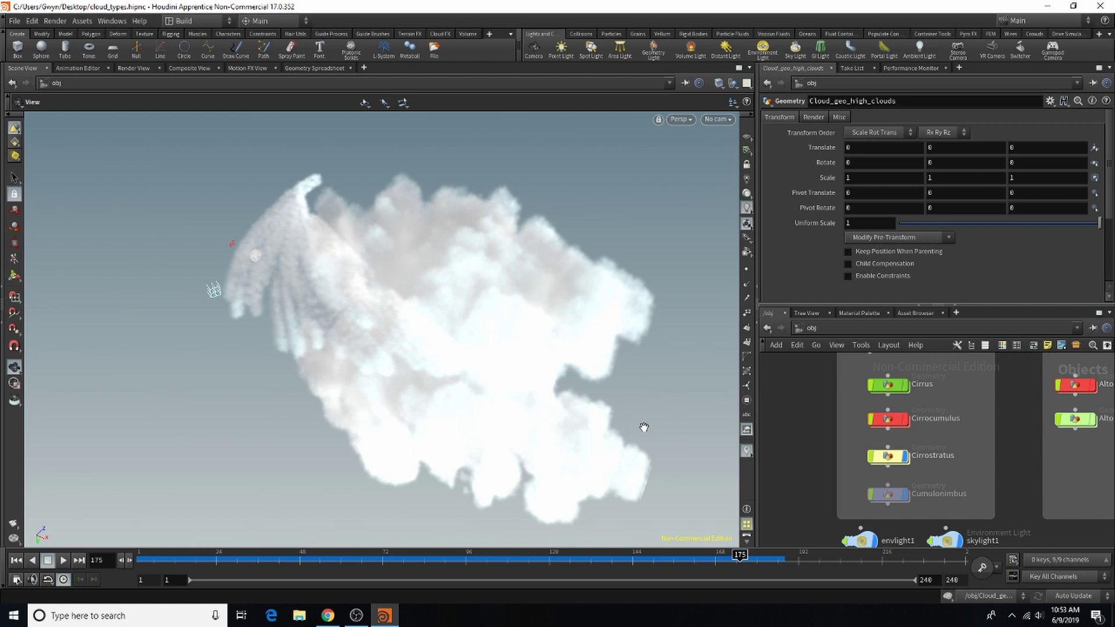
scroll(895, 462, "up", 1)
left_click(896, 464)
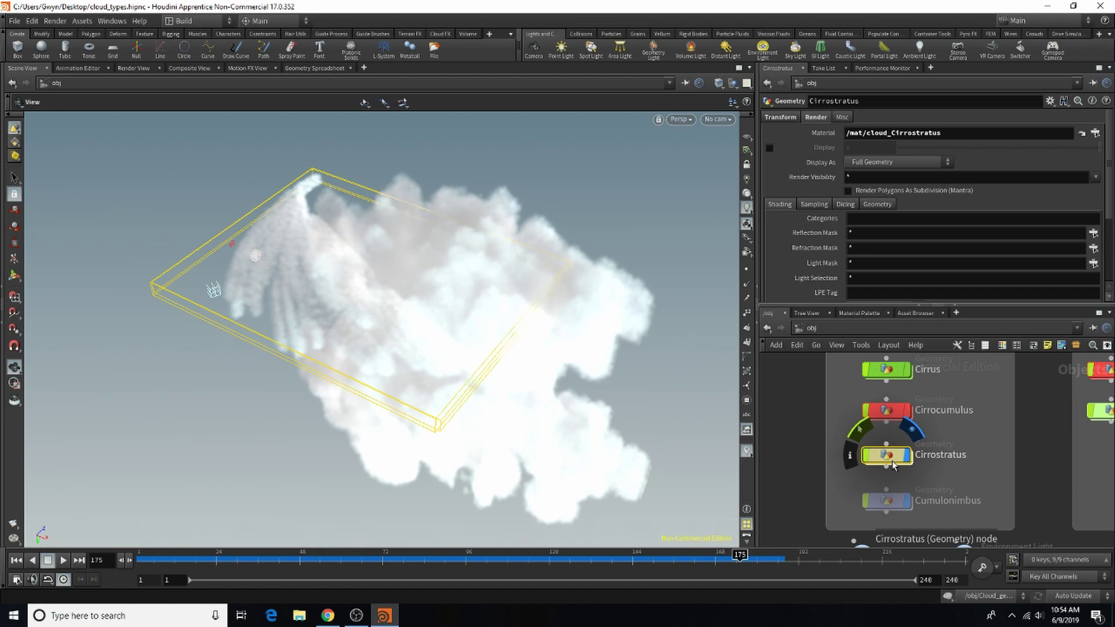
left_click_drag(506, 368, 414, 453)
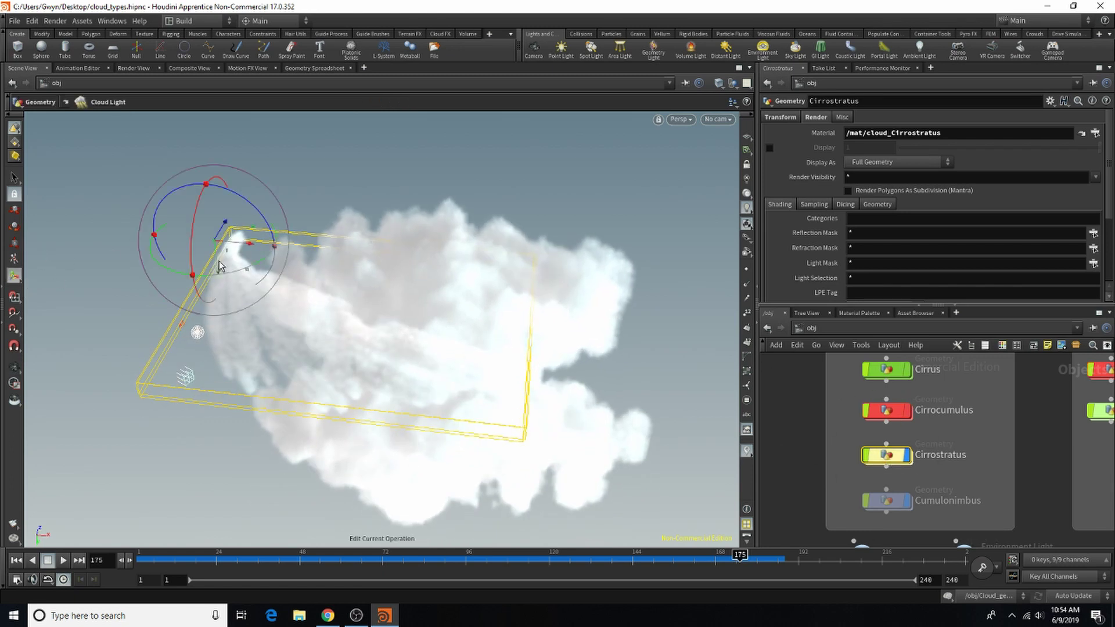
left_click_drag(232, 250, 444, 227)
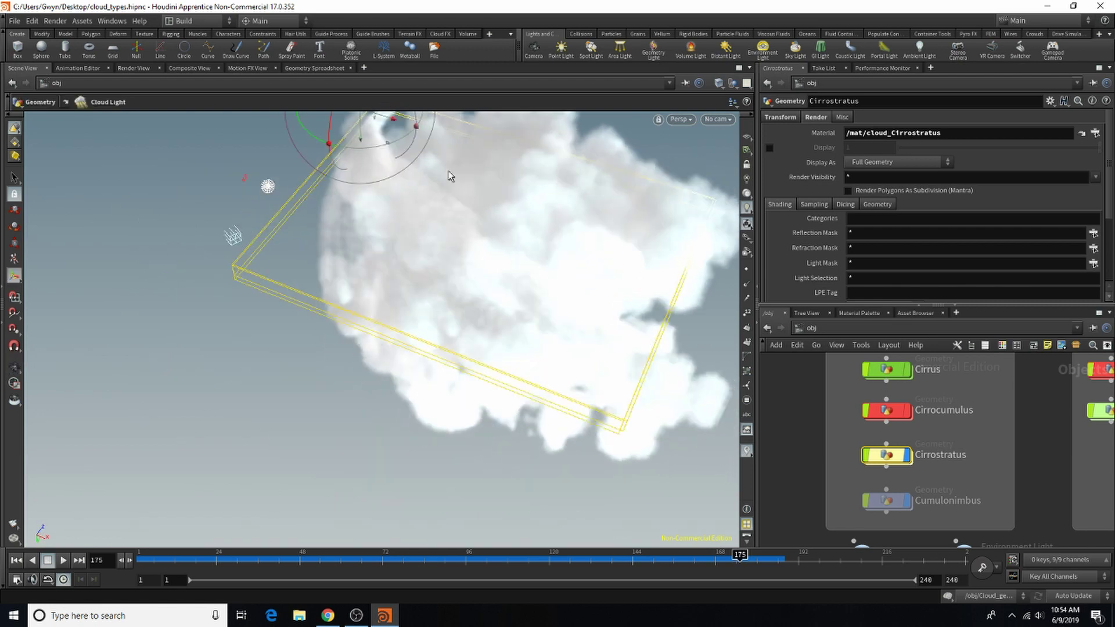
mouse_move(436, 299)
left_mouse_down()
mouse_move(441, 279)
mouse_move(431, 314)
left_mouse_up()
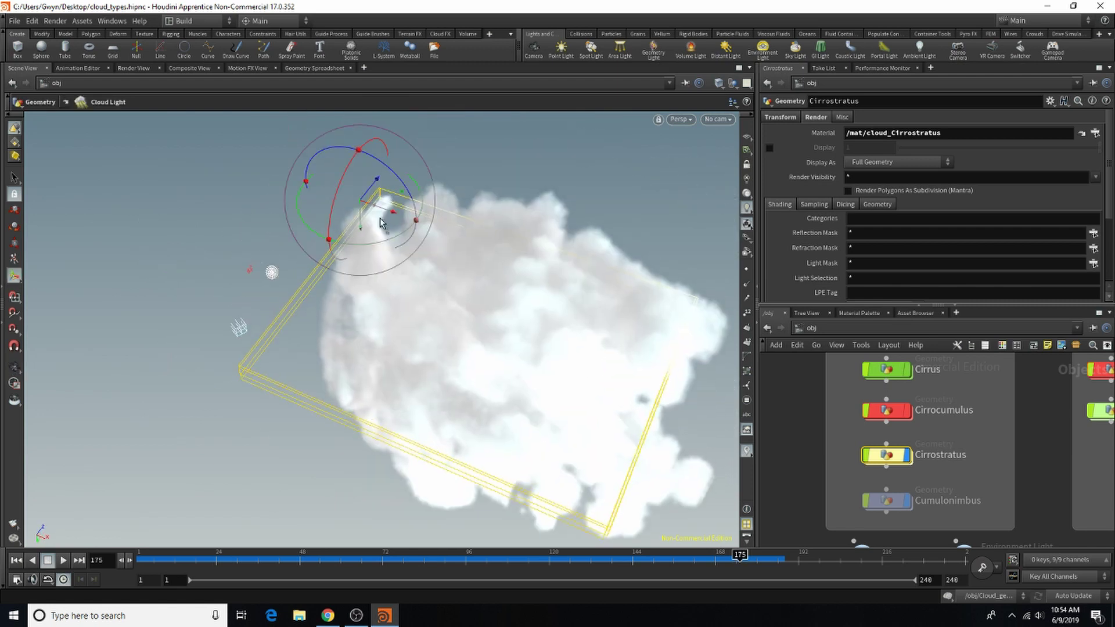
left_click_drag(363, 221, 394, 230)
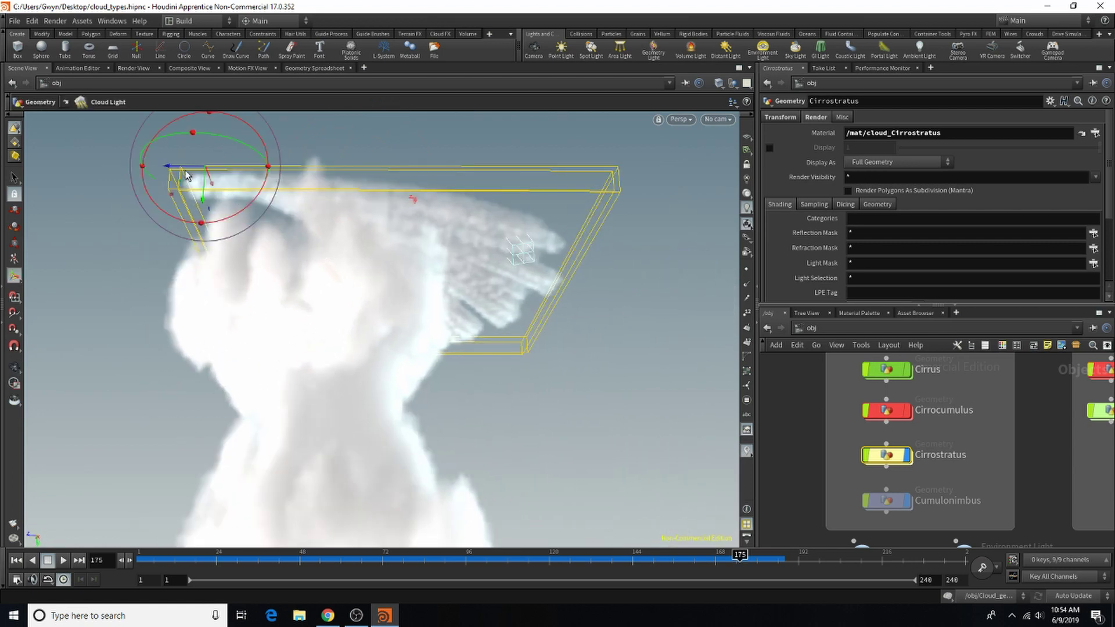
left_click_drag(179, 170, 226, 168)
left_click_drag(261, 231, 482, 356)
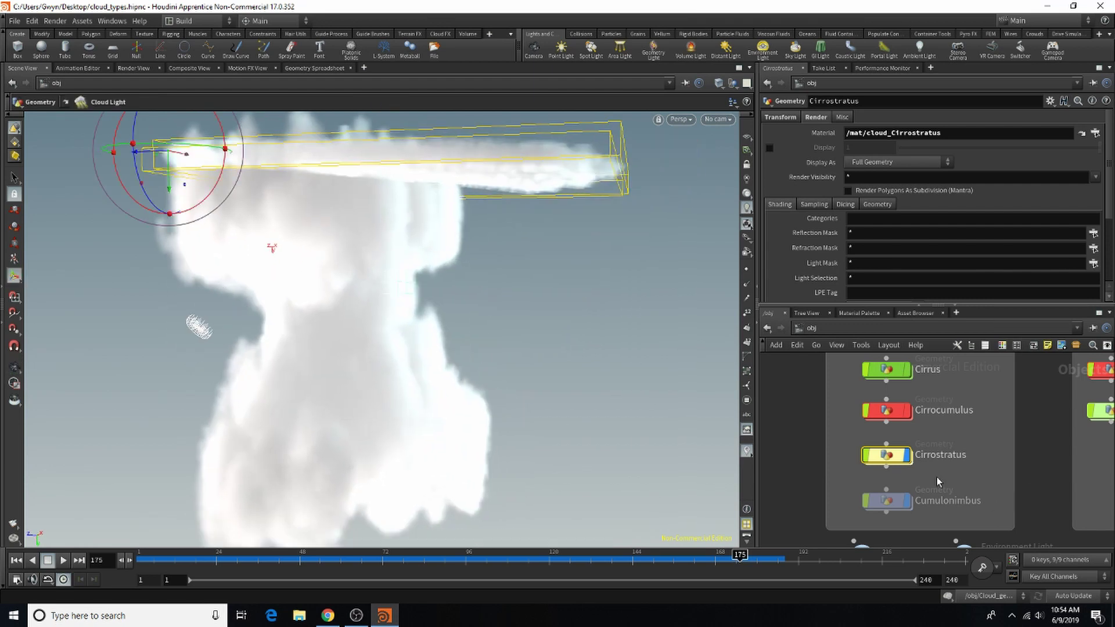
Display Cirrocumulus together with Cirrostratus and Cumulonimbus, inspect its position, and shift it vertically
scroll(927, 459, "down", 6)
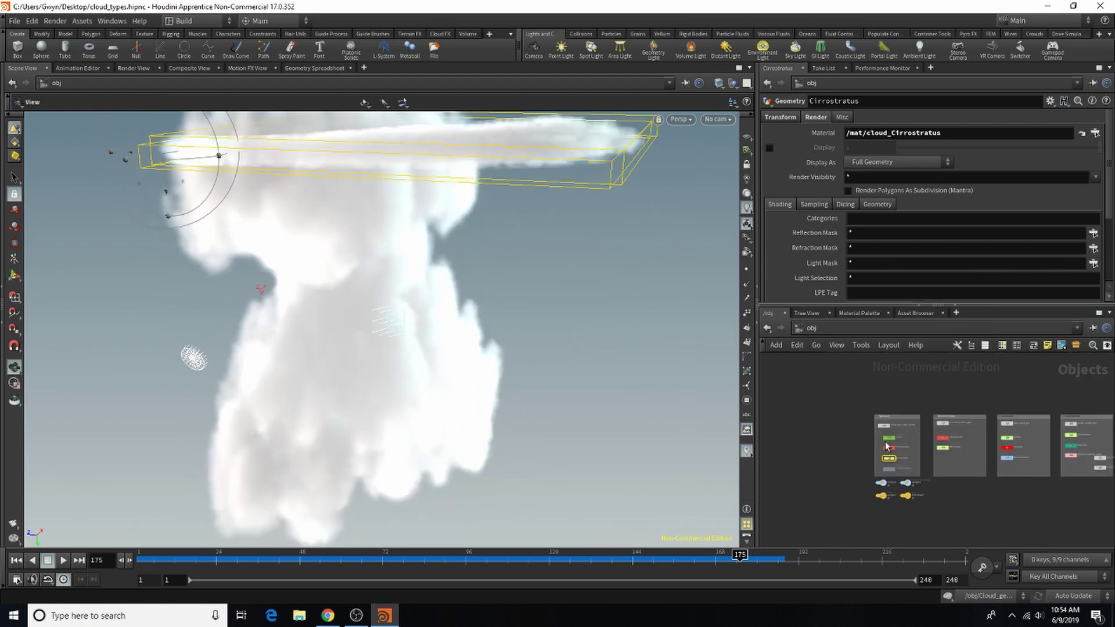
scroll(906, 454, "up", 5)
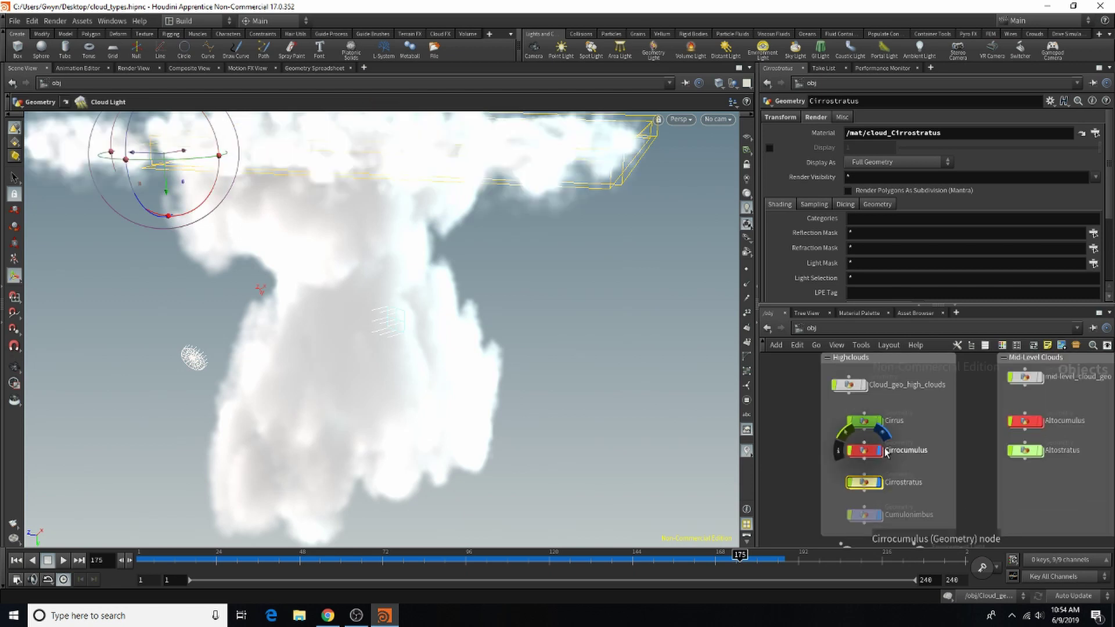
key("space")
right_click_drag(531, 343, 320, 375)
left_click_drag(425, 311, 389, 365)
left_click_drag(306, 356, 329, 389)
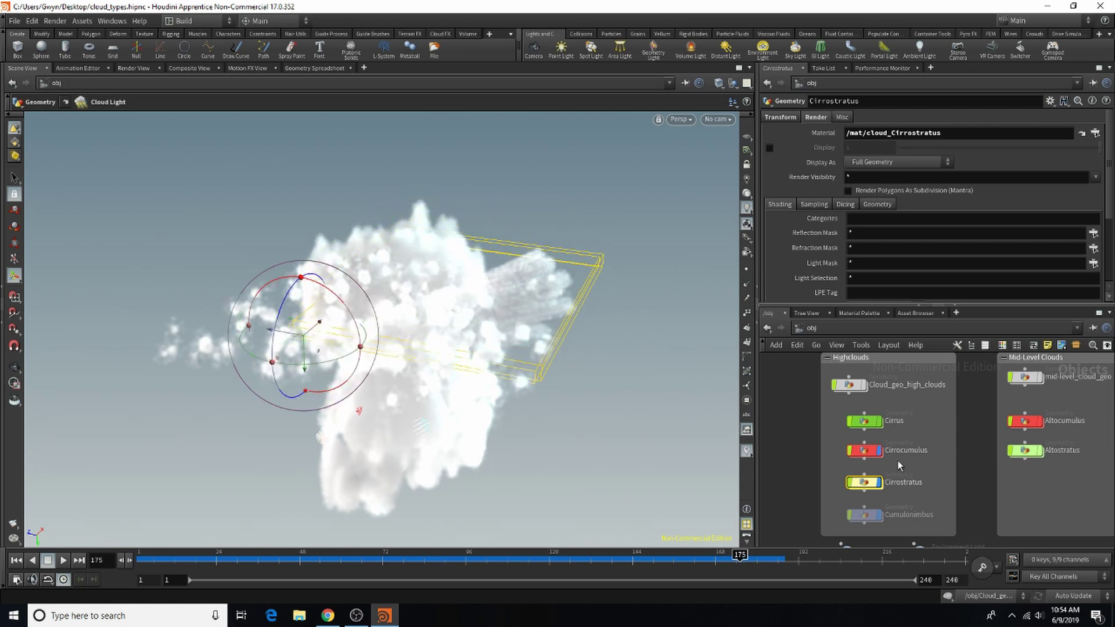
left_click(866, 451)
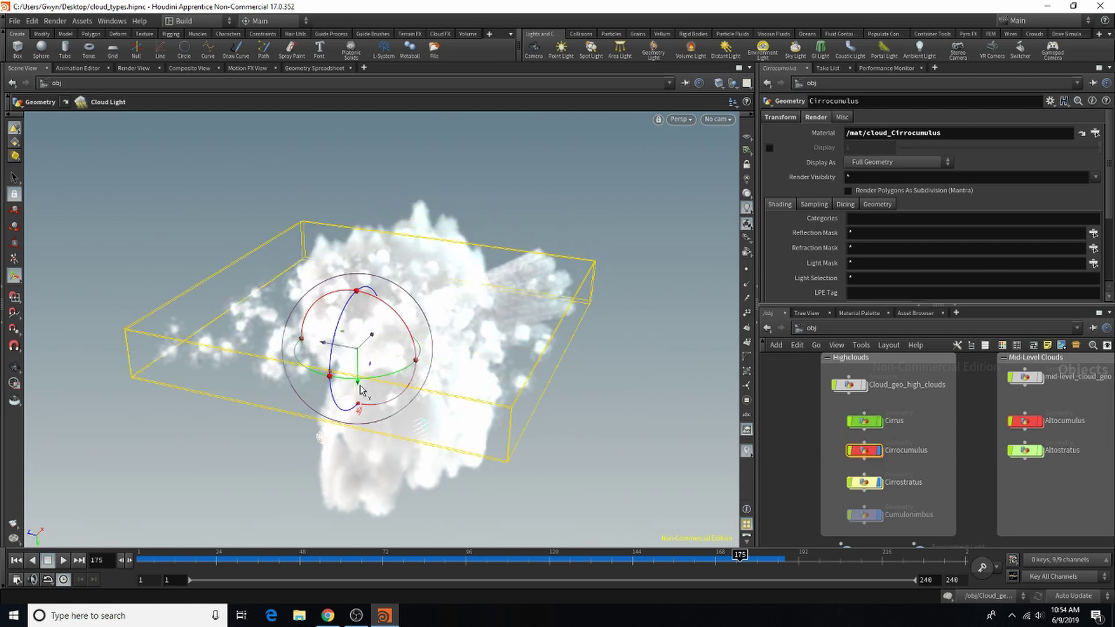
left_click_drag(360, 390, 246, 304)
Frame the Cumulonimbus side with the Cirrocumulus above the open sky and create a camera from that view
right_click_drag(246, 304, 398, 296)
middle_click_drag(398, 296, 415, 256)
key("Return")
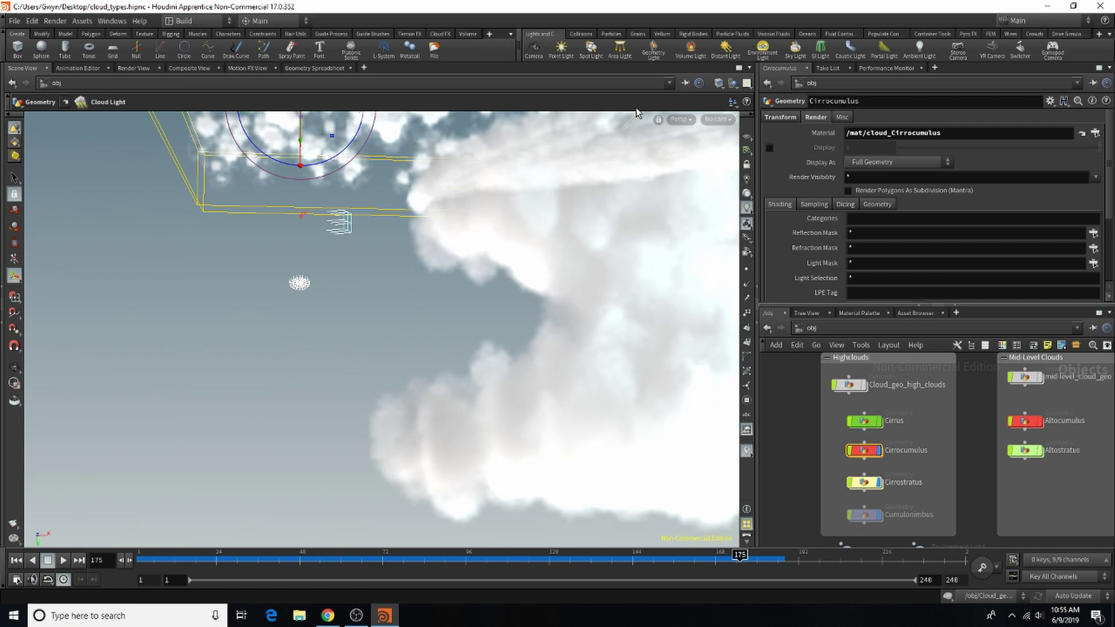
left_click(542, 54, "ctrl")
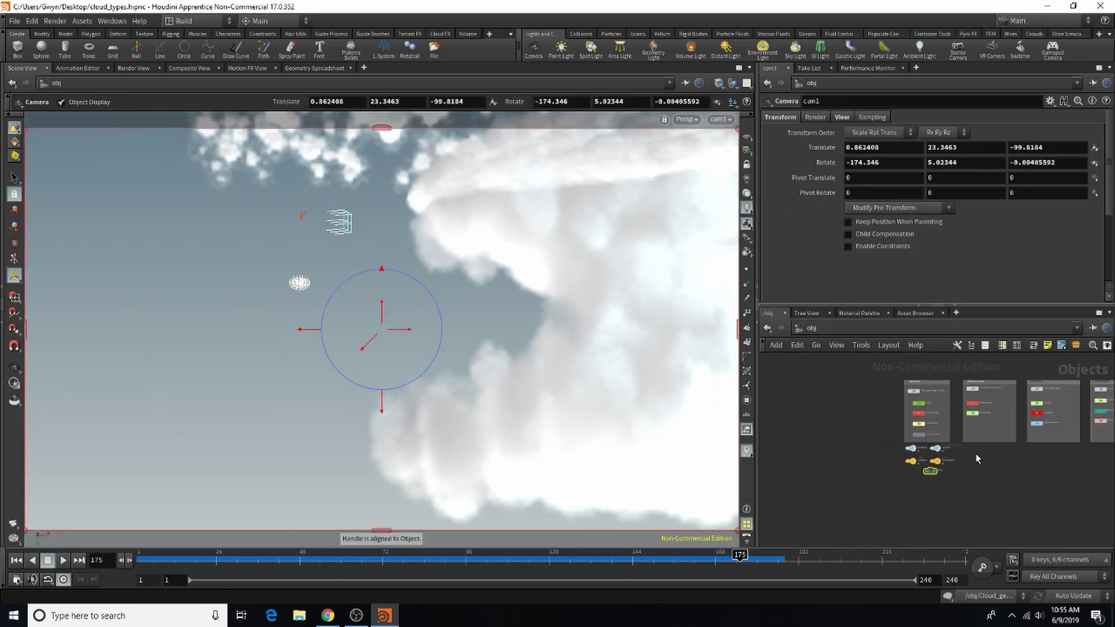
Move Cirrocumulus sideways along X, away from the Cumulonimbus cloud, and look through cam1
scroll(944, 429, "up", 5)
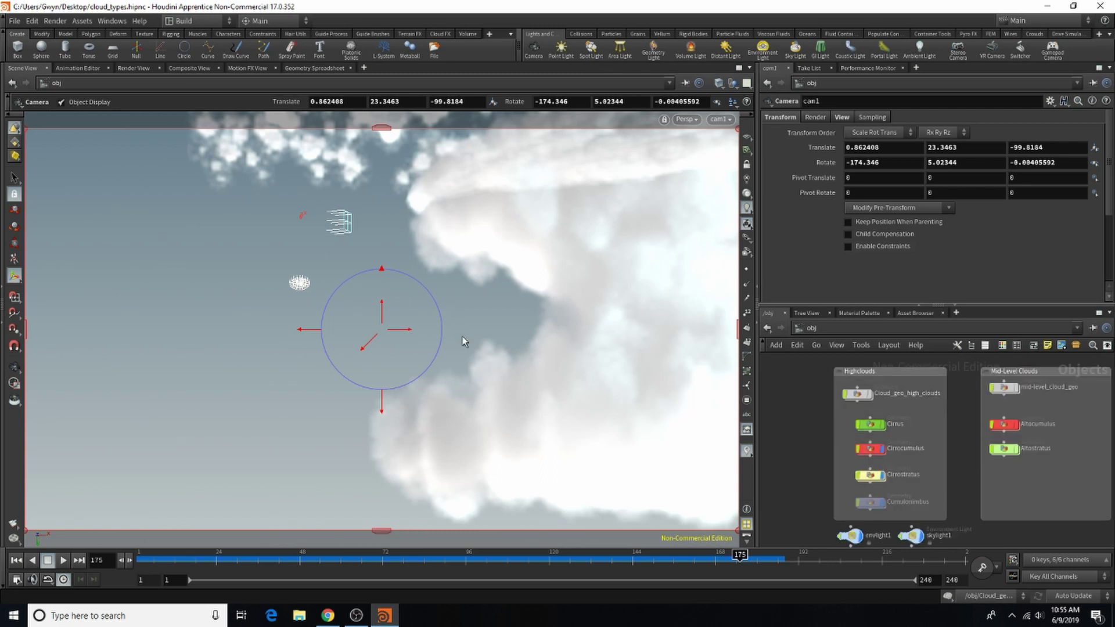
left_click(870, 448)
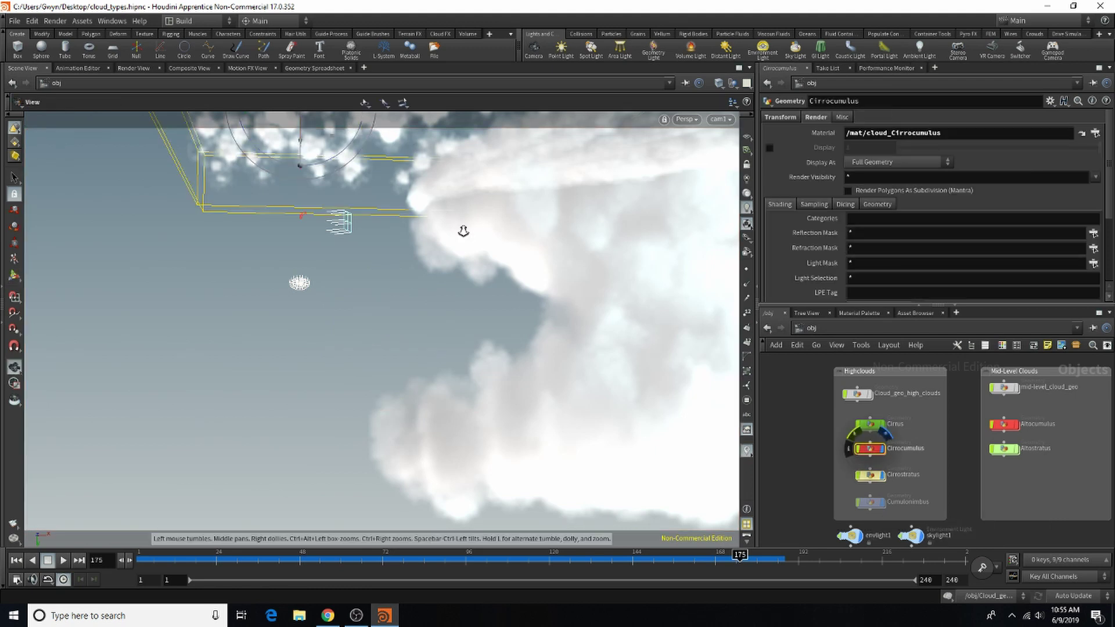
right_click_drag(461, 232, 460, 184, "alt")
middle_click_drag(461, 184, 438, 274, "alt")
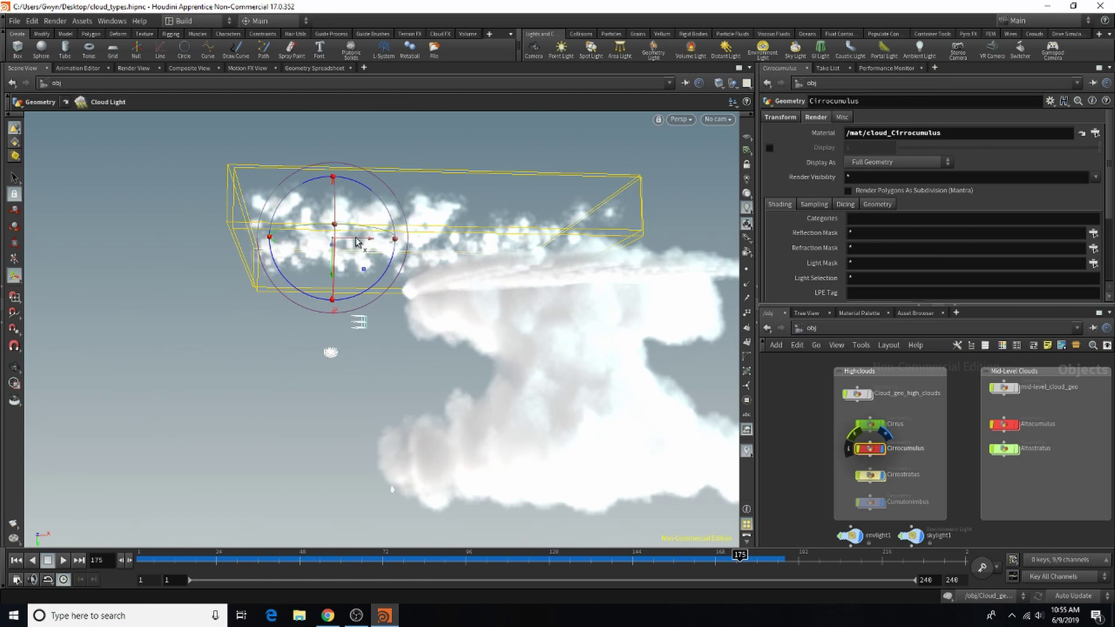
left_click_drag(364, 243, 294, 242)
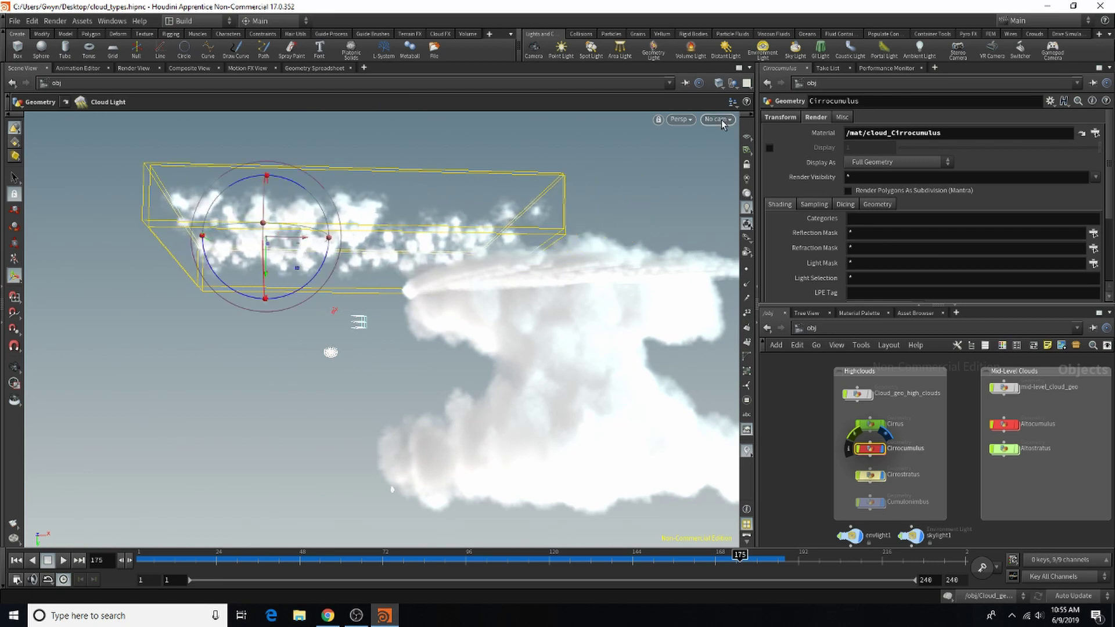
left_click(723, 118)
left_click(737, 174)
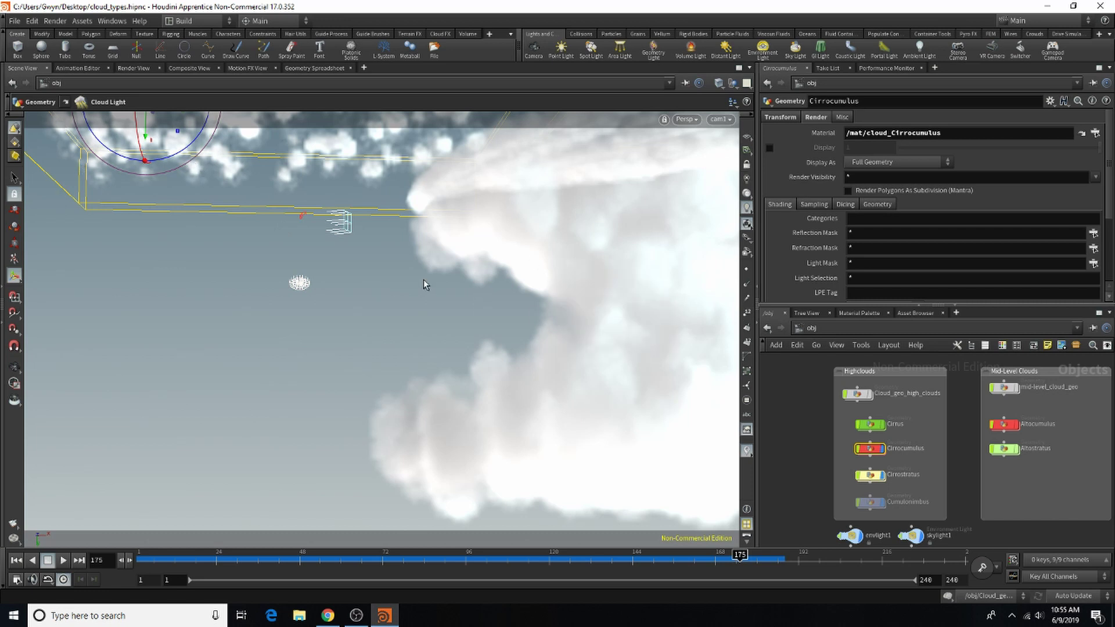
Shift Cirrocumulus slightly farther out along X and check the composition through cam1
right_click_drag(575, 271, 453, 244, "alt")
middle_click_drag(453, 244, 420, 296, "alt")
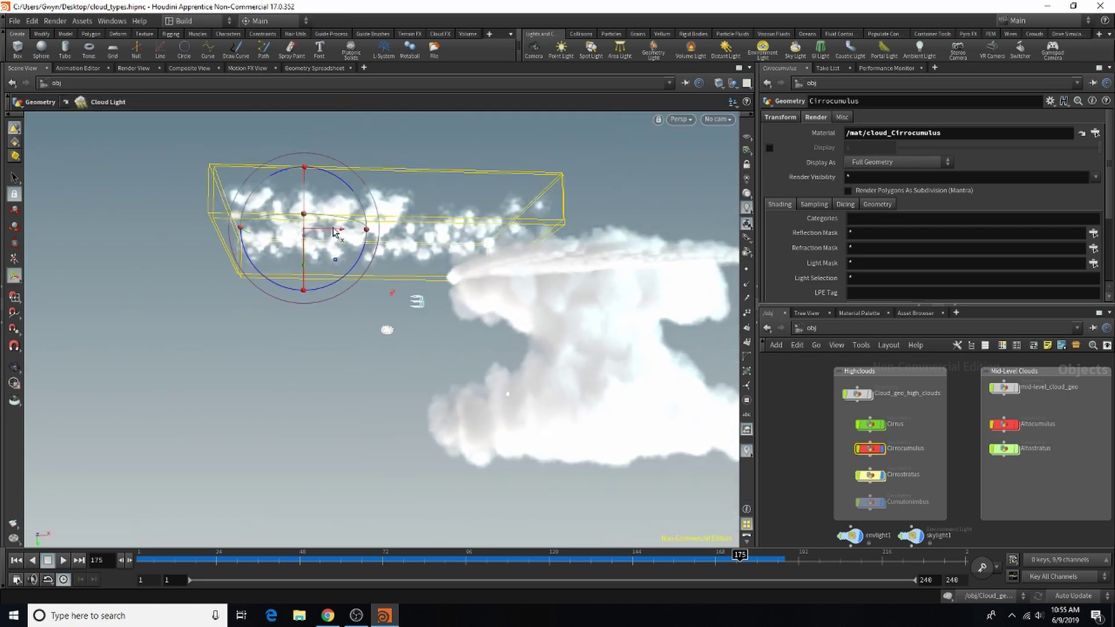
left_click_drag(329, 229, 304, 229)
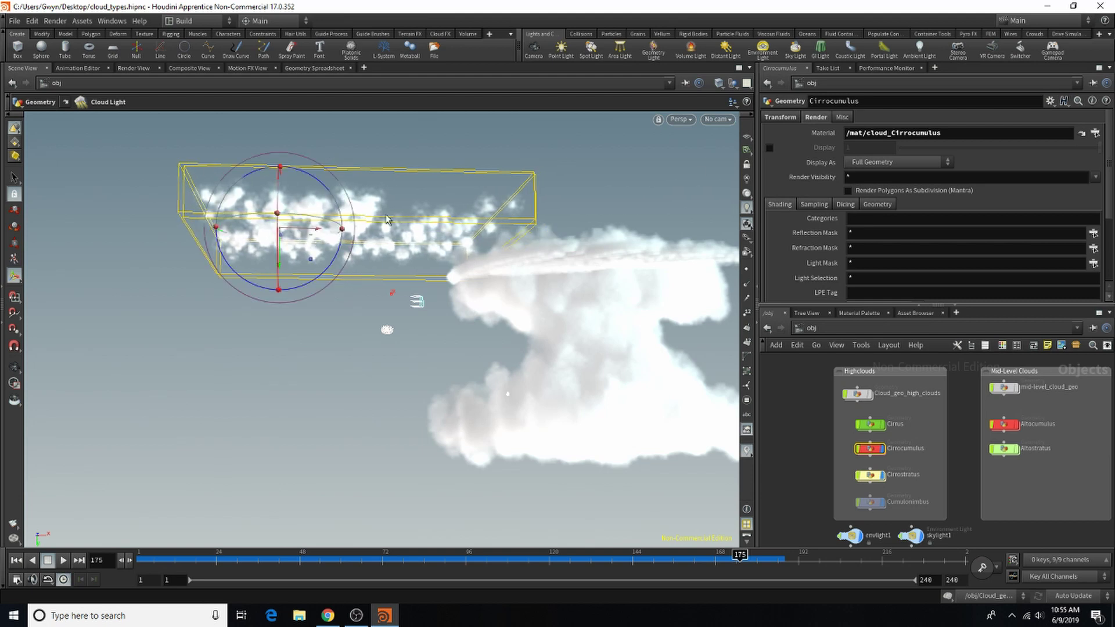
left_click(719, 119)
left_click(733, 174)
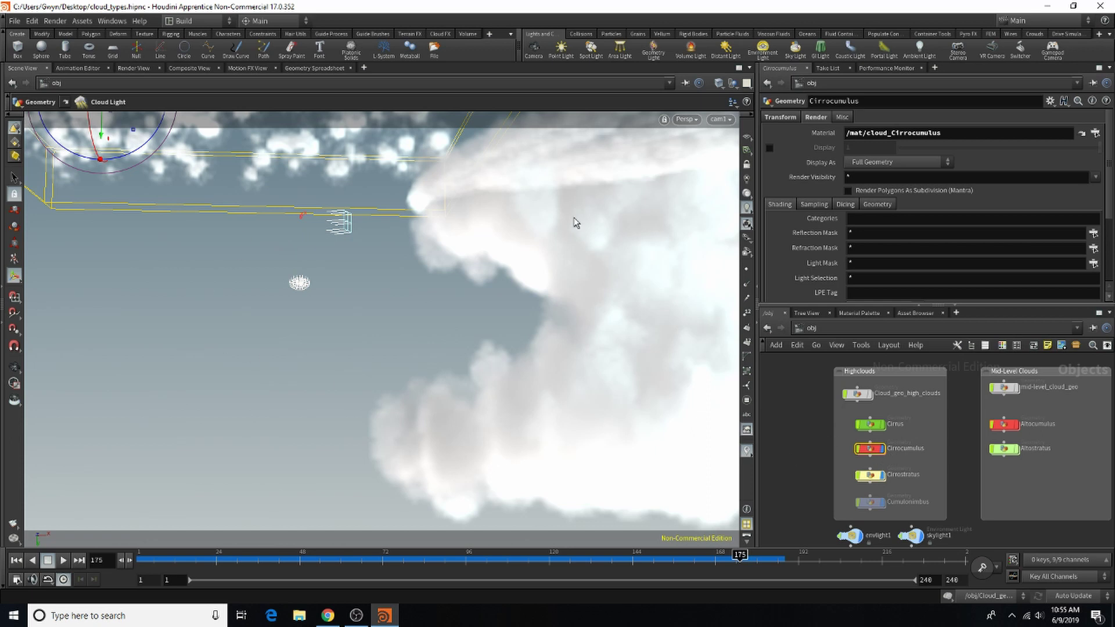
Set the uniform scale of Cirrocumulus to 1.1
left_click(792, 116)
left_click(894, 223)
type(".1")
key("Return")
Hide the Cirrocumulus, Cirrostratus and Cumulonimbus clouds
middle_click_drag(1070, 440, 960, 441)
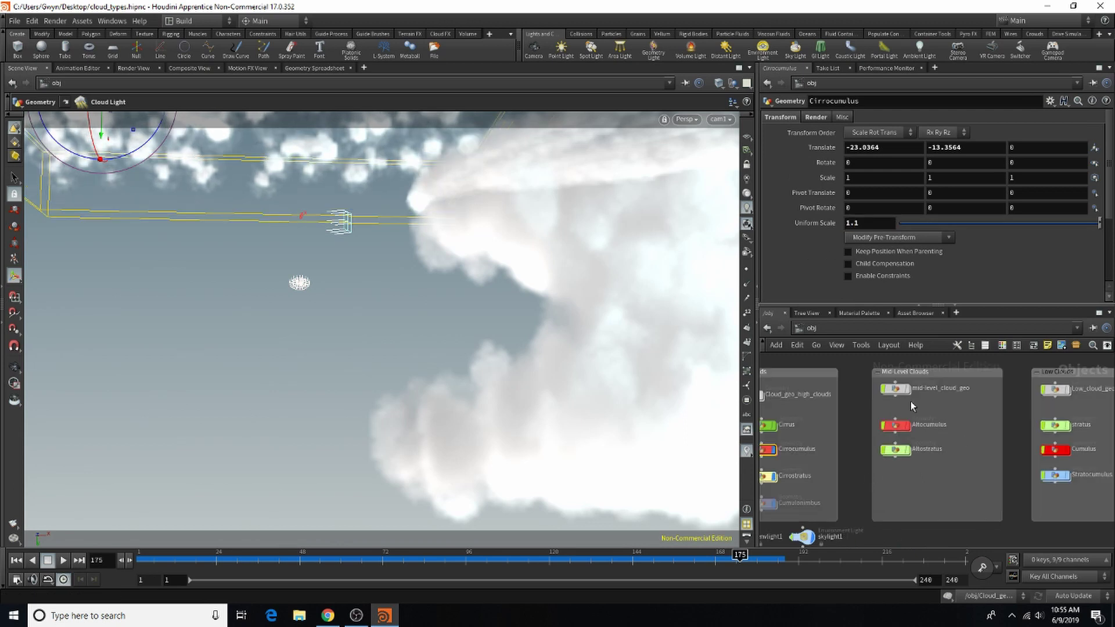
scroll(946, 420, "down", 3)
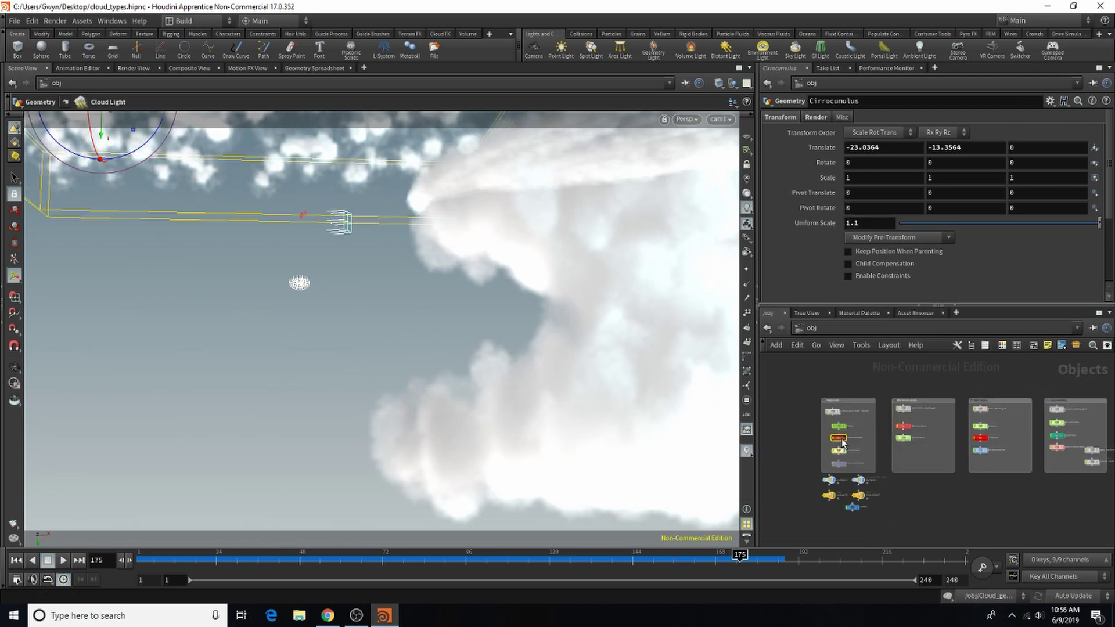
scroll(839, 439, "up", 4)
left_click(850, 436)
left_click(850, 468)
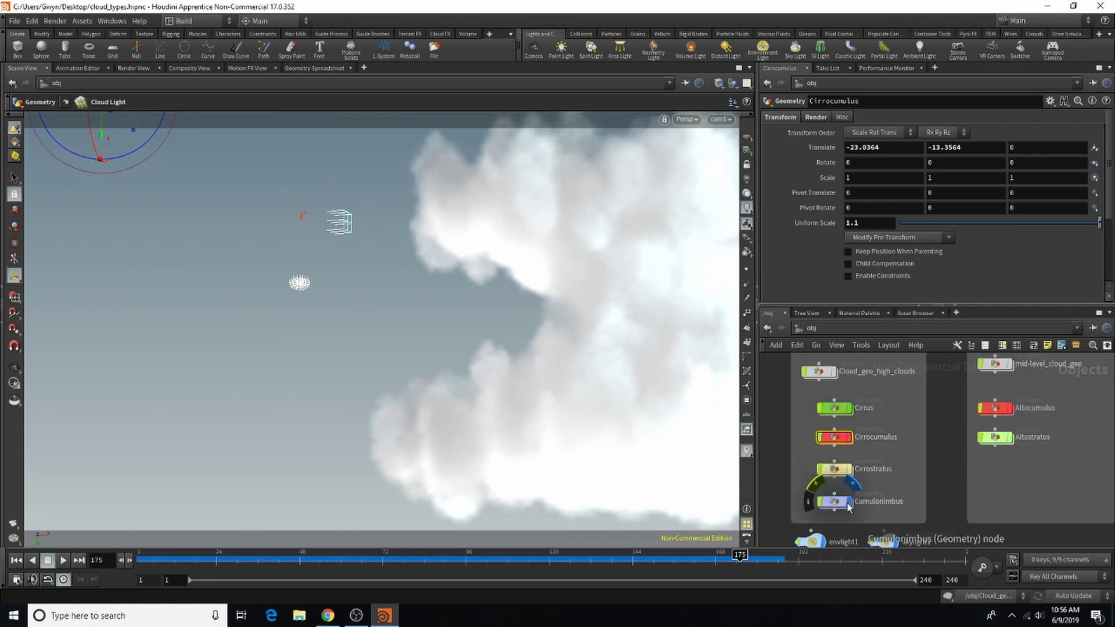
left_click(848, 502)
Display Altocumulus from the mid-level clouds and examine its volume from the side and from above
scroll(842, 488, "down", 1)
key("space")
left_click_drag(630, 423, 460, 426)
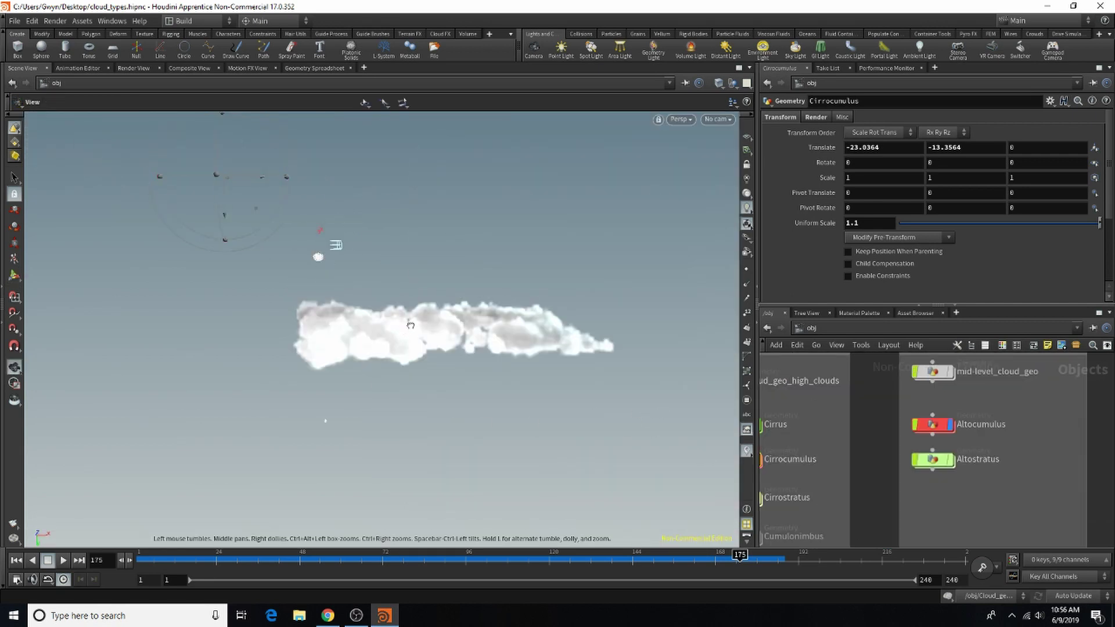
left_click_drag(326, 421, 424, 396)
right_click_drag(424, 396, 543, 313)
middle_click_drag(542, 314, 496, 273)
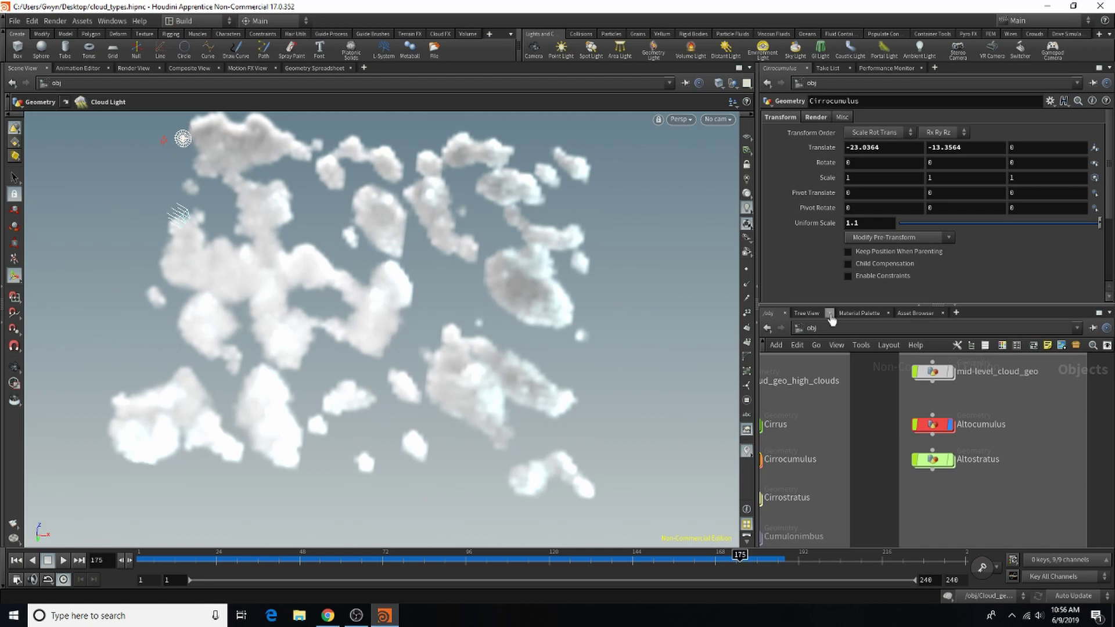
Display Altostratus instead of Altocumulus and examine its volume
left_click(950, 460)
key("space")
left_click_drag(488, 131, 448, 261)
right_click_drag(449, 261, 575, 216)
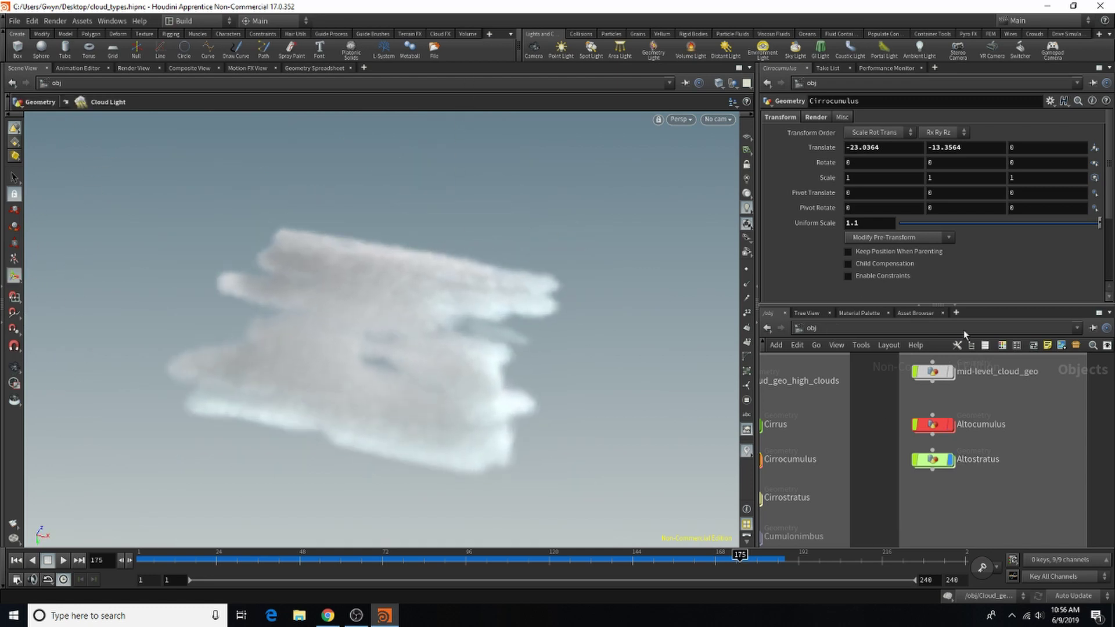
Enter mid-level_cloud_geo, display Altostratus_OUT, and examine the copied tube geometry behind the cloud
double_click(934, 372)
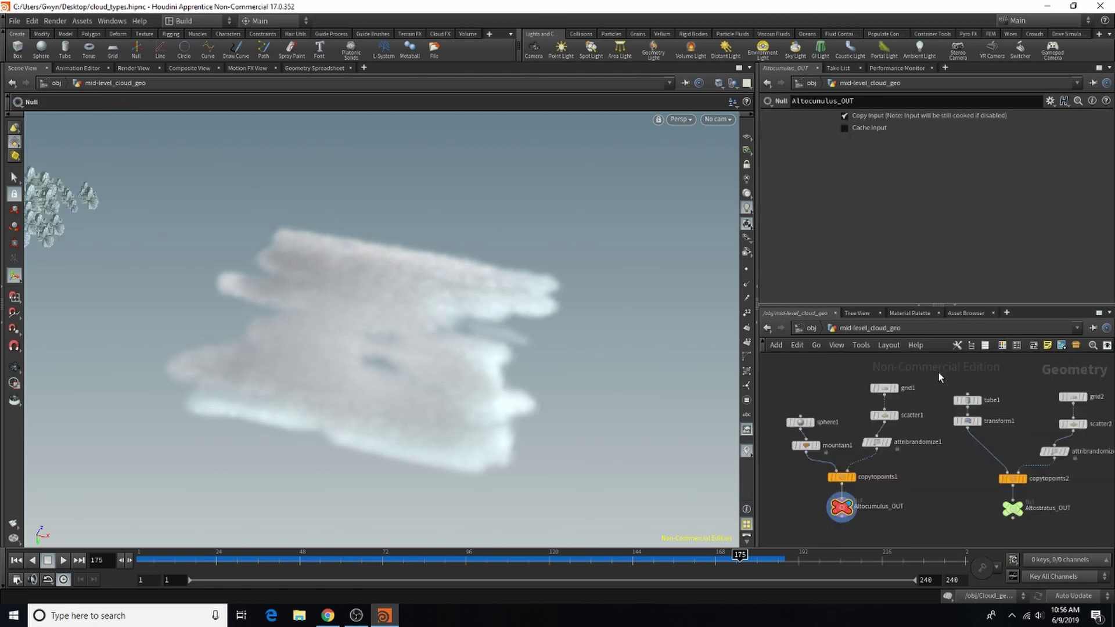
left_click(1023, 512)
key("Escape")
left_click_drag(547, 385, 770, 438)
right_click_drag(456, 354, 831, 366)
middle_click_drag(622, 368, 836, 286)
scroll(624, 362, "down", 10)
key("Escape")
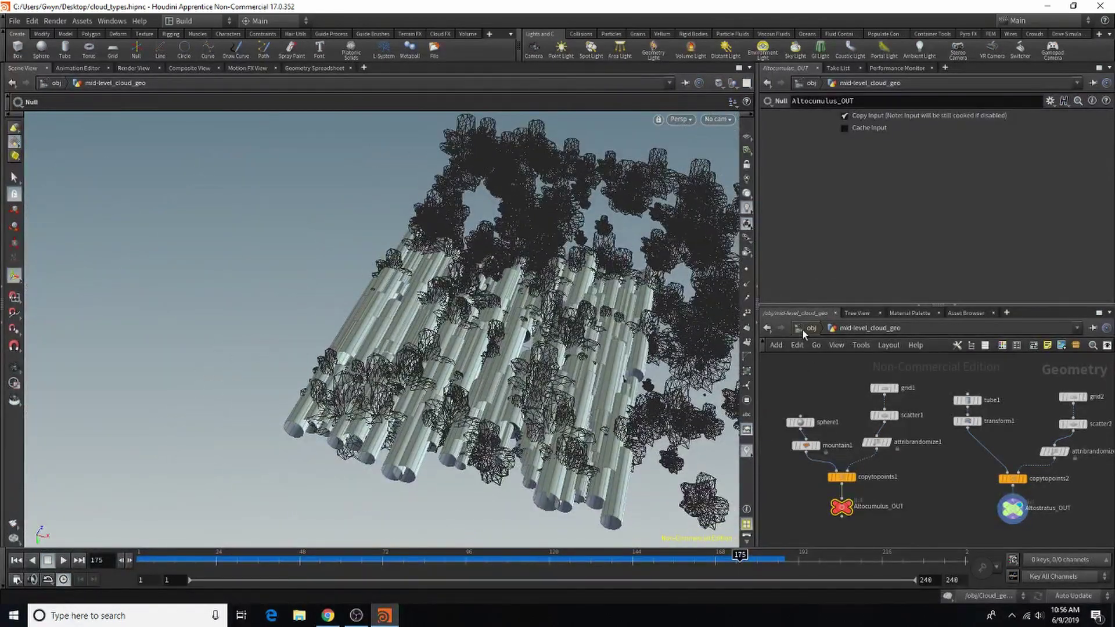
Return to the object level and look through cam1 at the Altostratus cloud
left_click(803, 329)
left_click(716, 119)
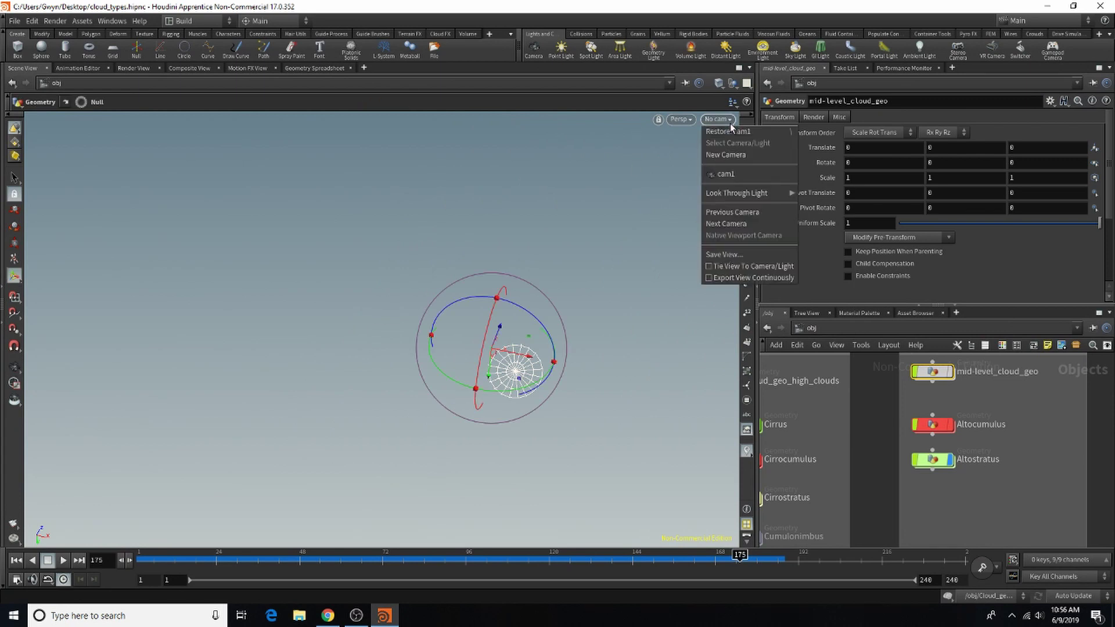
left_click(726, 175)
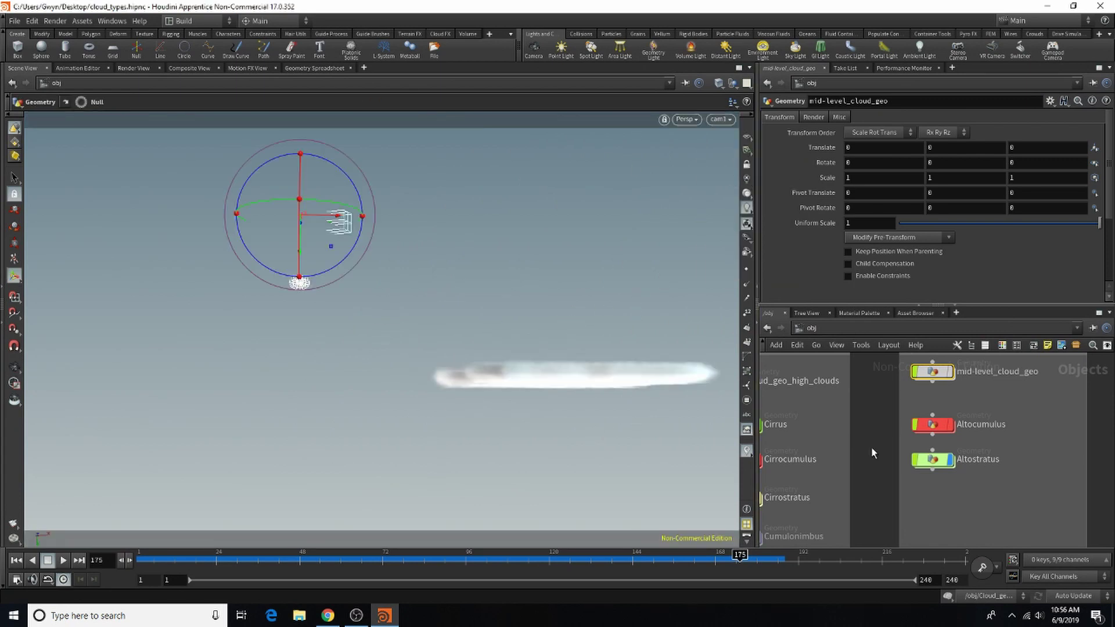
Redisplay Cumulonimbus, Cirrostratus and Cirrocumulus alongside the Altostratus cloud
scroll(985, 463, "down", 5)
scroll(919, 477, "up", 5)
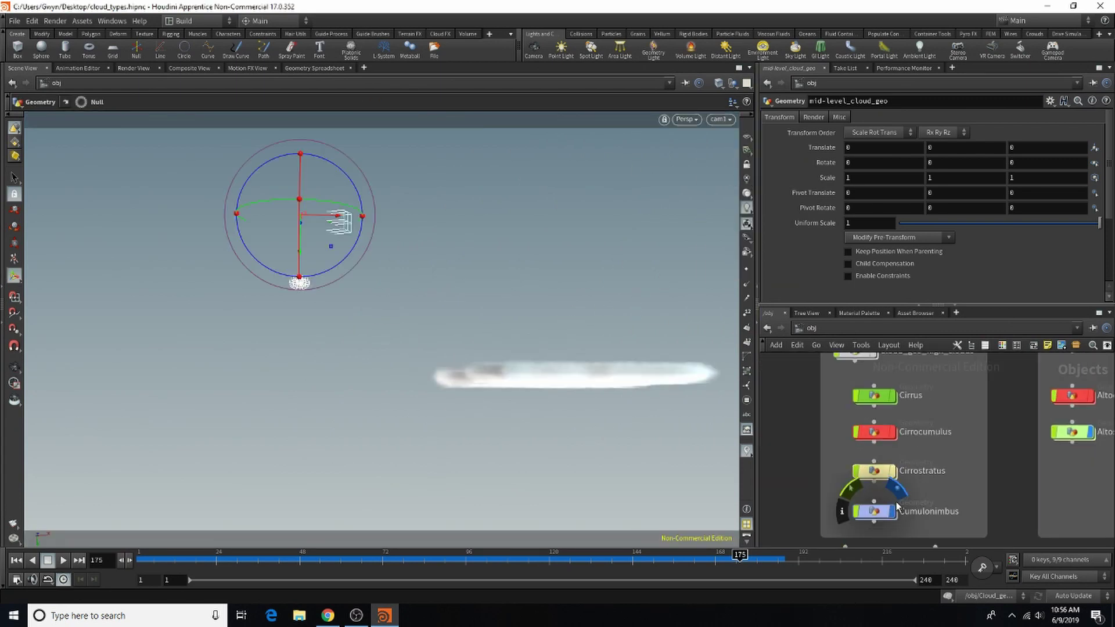
left_click(895, 495)
left_click(895, 416)
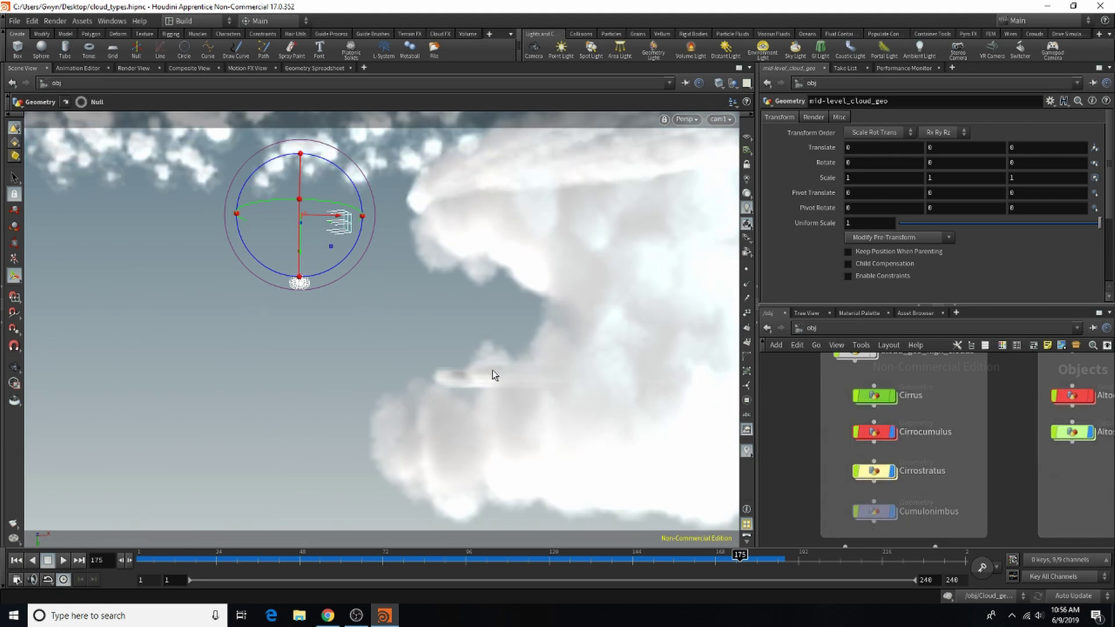
Select Altostratus and move it lower and outward so it extends into the open sky beside the Cumulonimbus base
left_click(1072, 432)
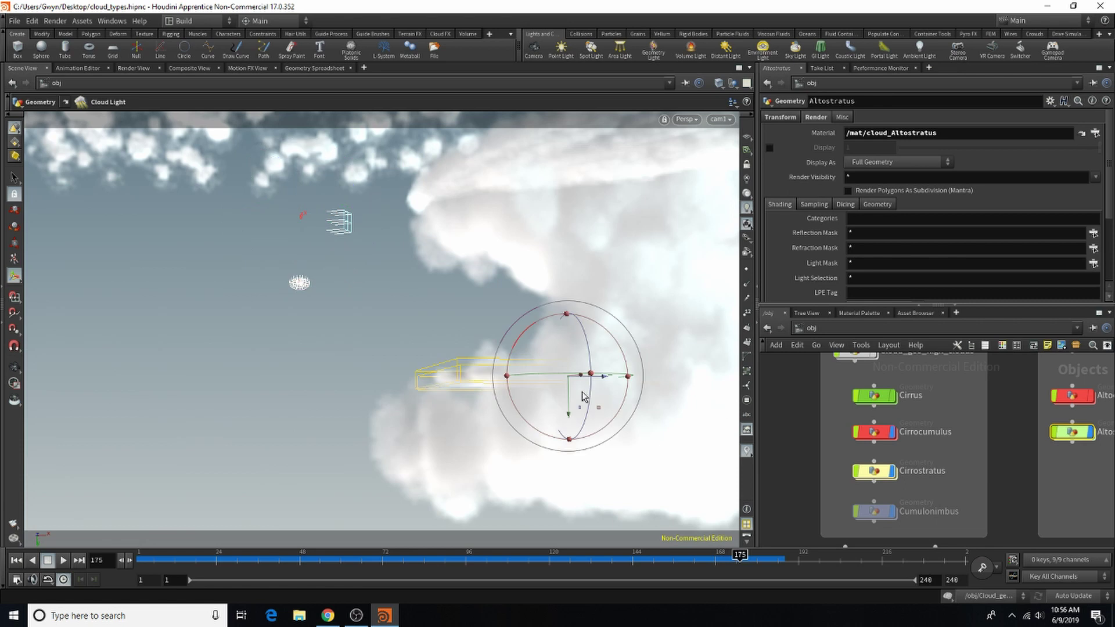
left_click_drag(604, 378, 398, 460)
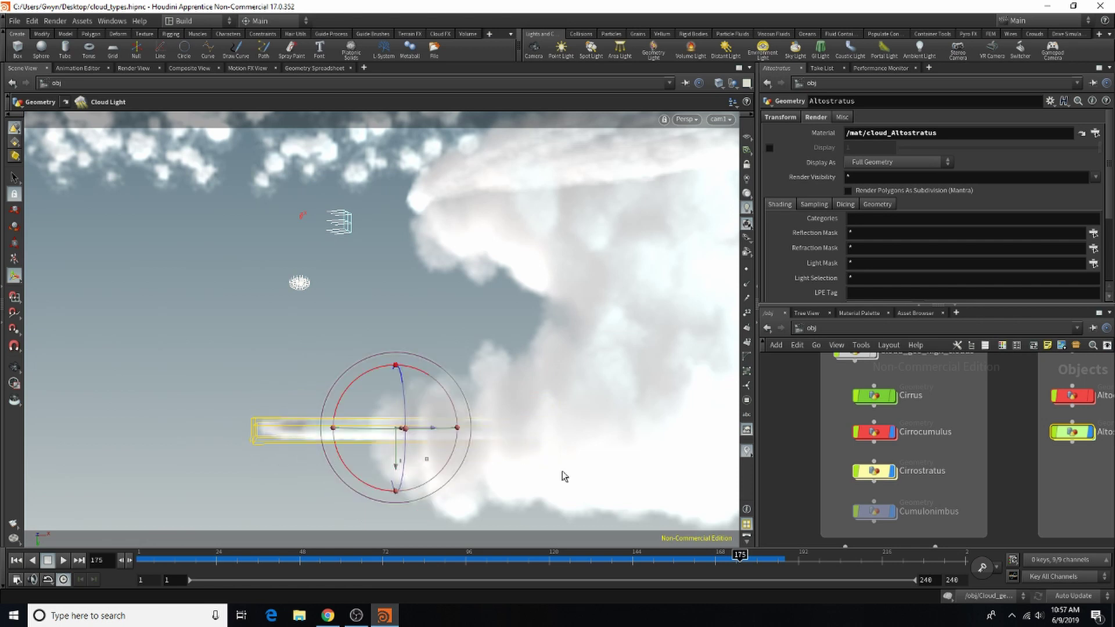
Display and select Altocumulus, then lower it and shift it sideways so it spreads beneath the Altostratus cloud
scroll(982, 440, "down", 4)
scroll(1031, 444, "up", 4)
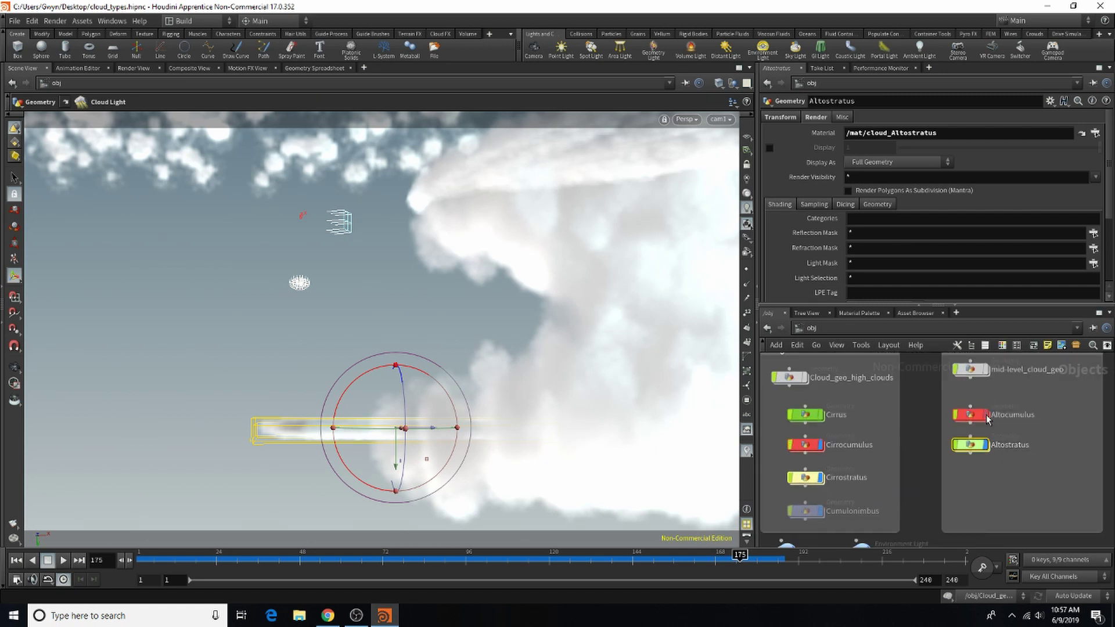
left_click(986, 414)
left_click(995, 414)
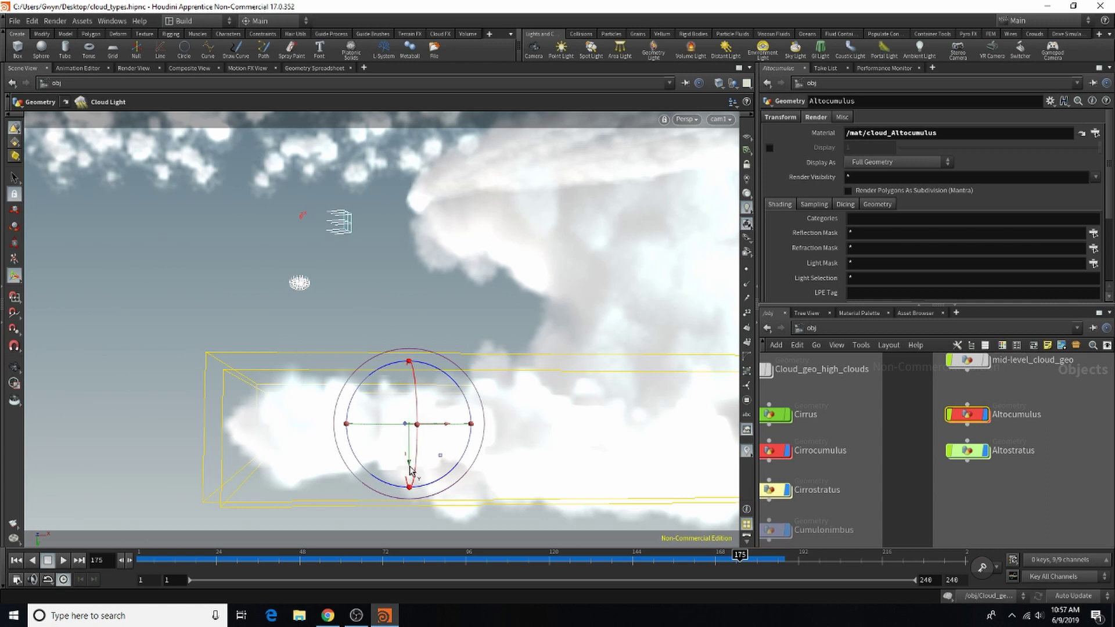
left_click_drag(409, 473, 424, 545)
left_click_drag(447, 509, 156, 494)
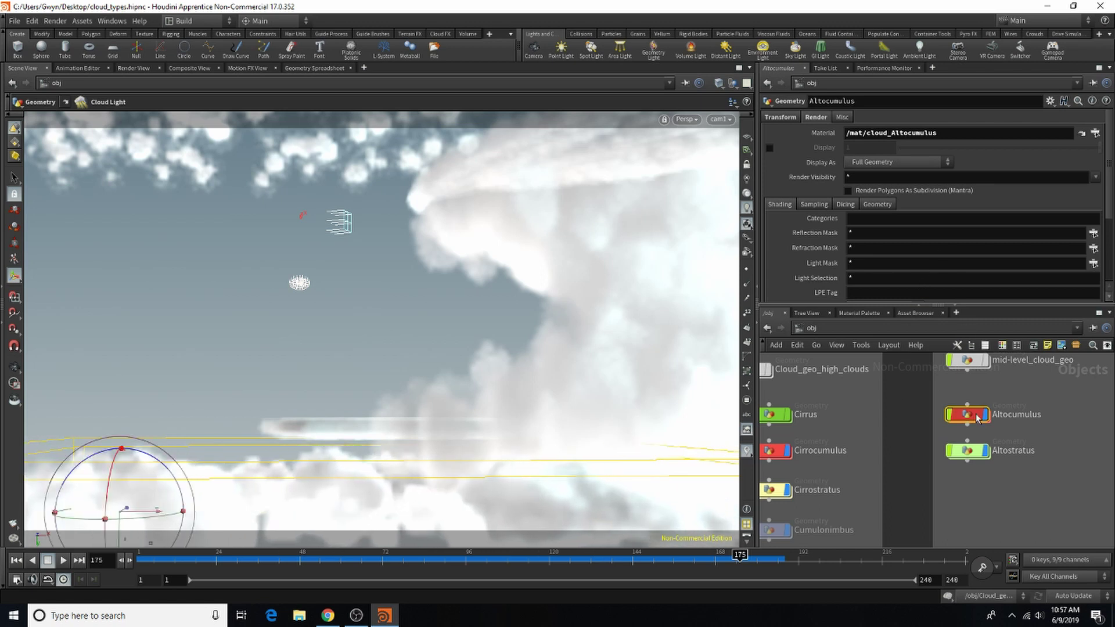
Set Altocumulus's uniform scale to 4 and move it along X to about -20.59
left_click(781, 118)
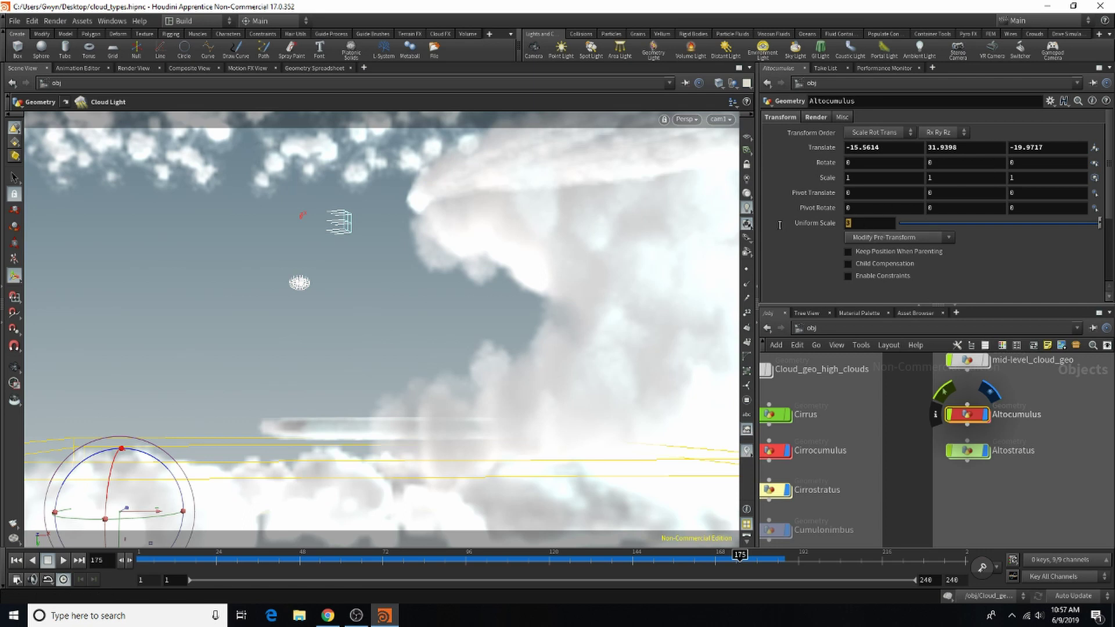
type("4")
key("Return")
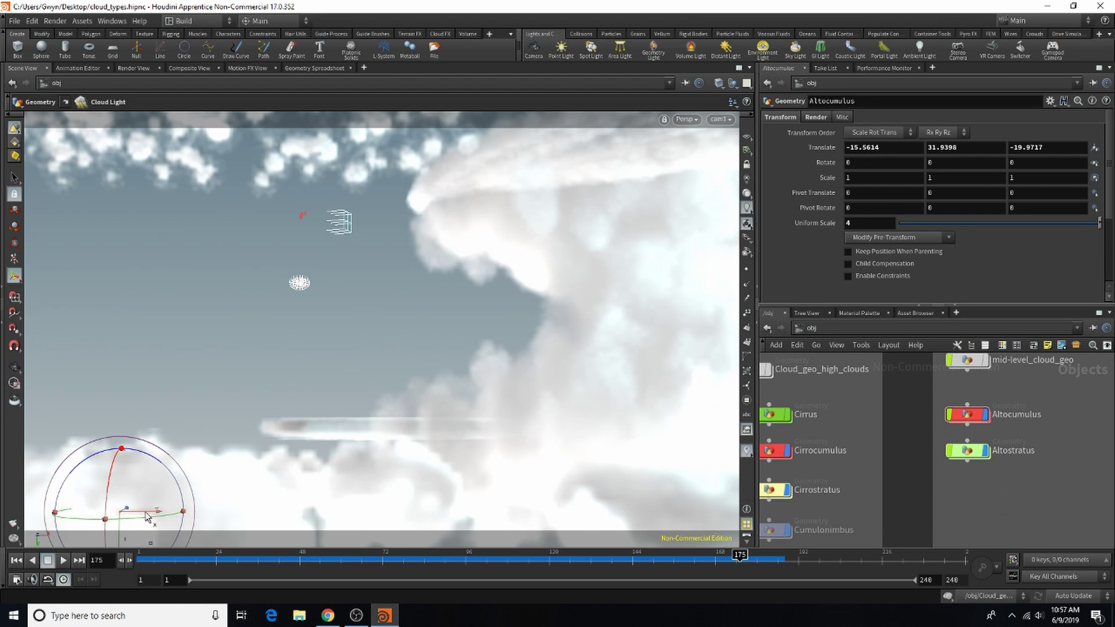
left_click_drag(152, 512, 93, 511)
key("r")
Look over the Mid-Level Clouds, Low Clouds and Cloud Varieties groups in the object network
scroll(916, 458, "down", 5)
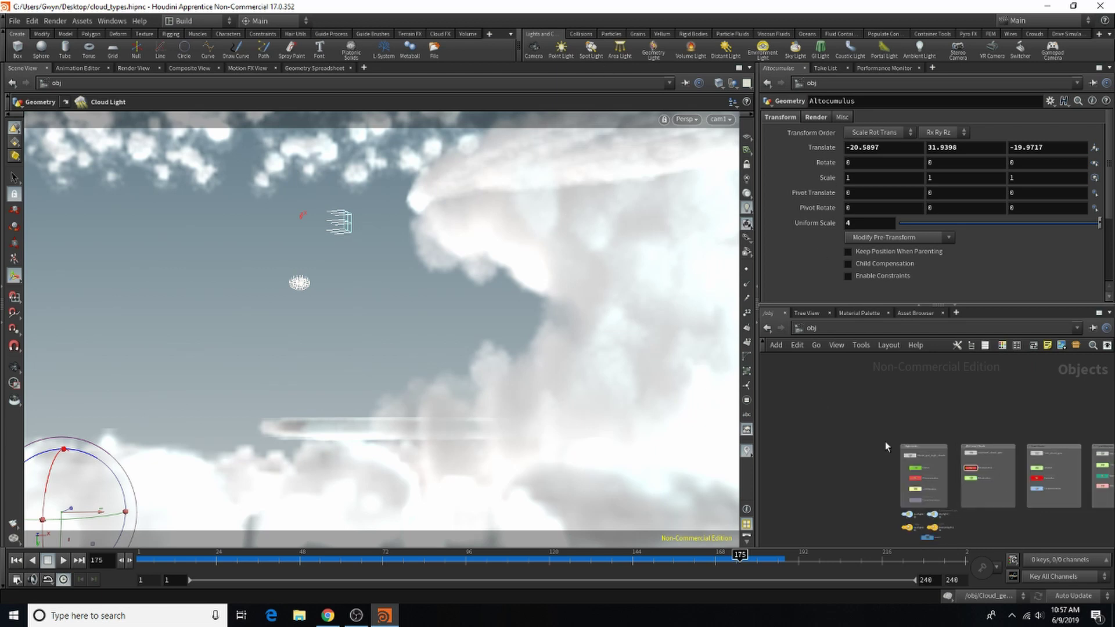
scroll(930, 465, "up", 3)
scroll(934, 471, "up", 2)
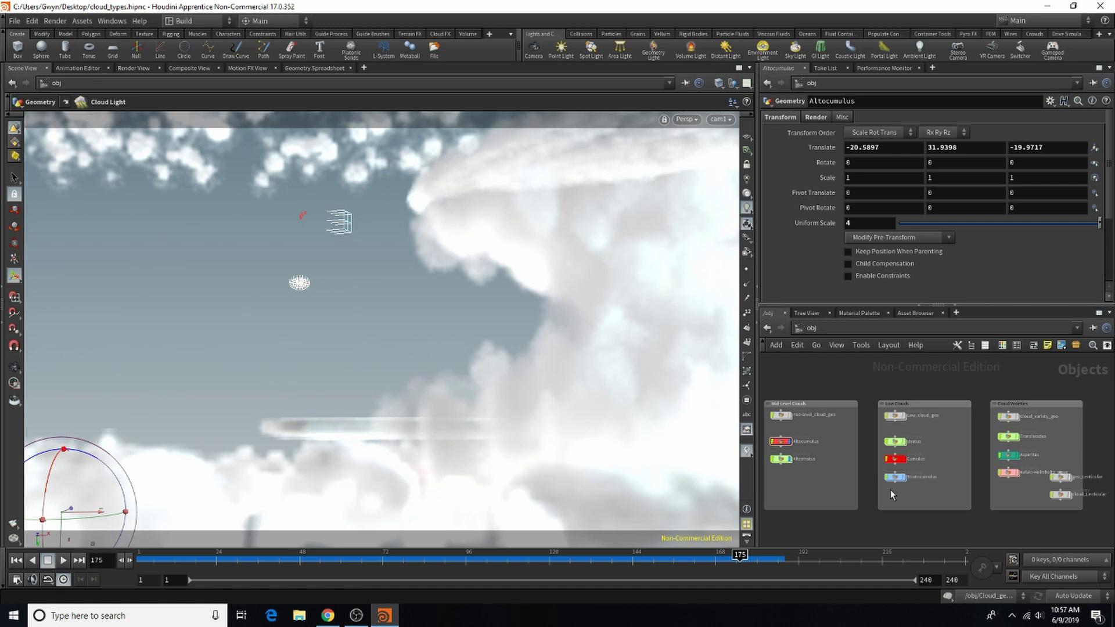
scroll(891, 490, "down", 5)
scroll(921, 448, "up", 5)
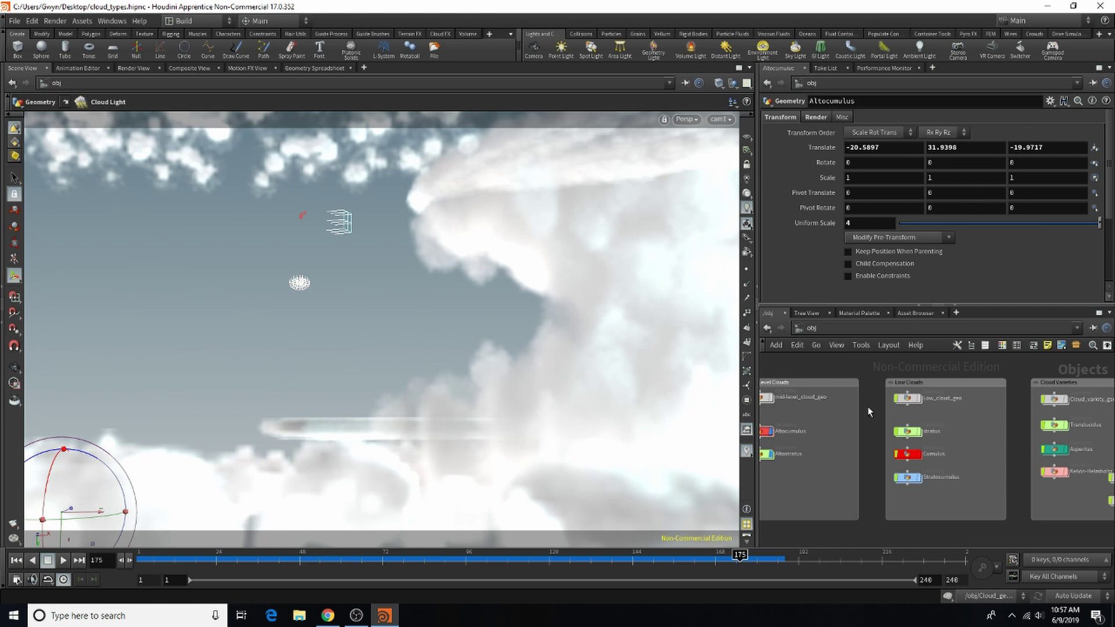
scroll(924, 398, "down", 5)
scroll(903, 386, "up", 4)
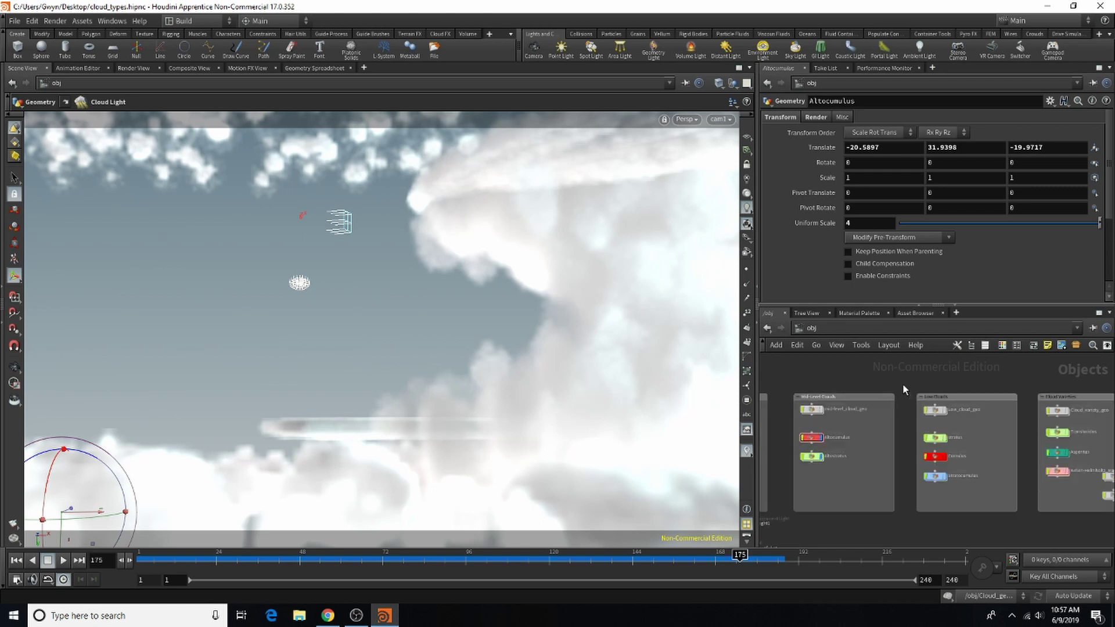
right_click_drag(941, 398, 831, 444)
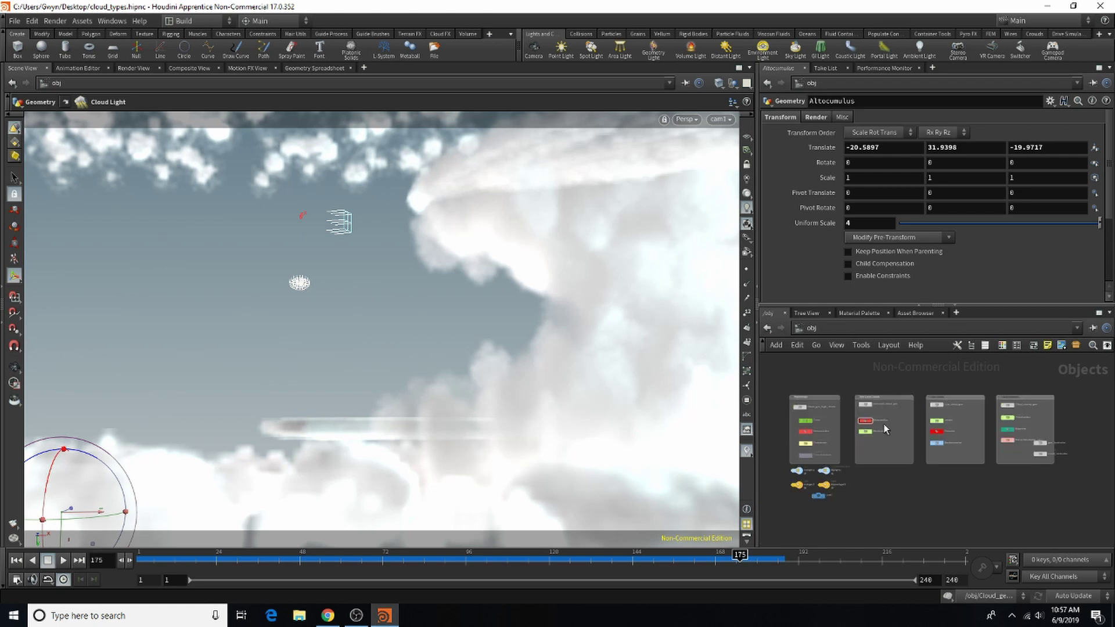
Hide Cumulonimbus, Cirrostratus and Cirrocumulus, then leave the camera view to see the Altocumulus and Altostratus clouds from above
scroll(830, 444, "up", 3)
left_click(805, 441)
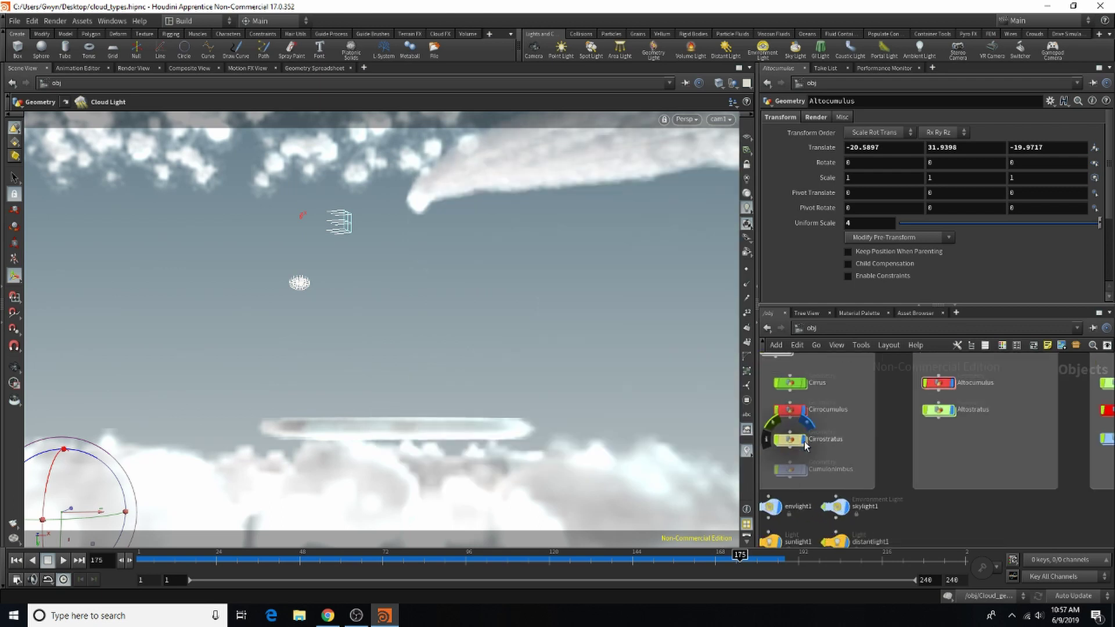
left_click(806, 410)
left_click(805, 384)
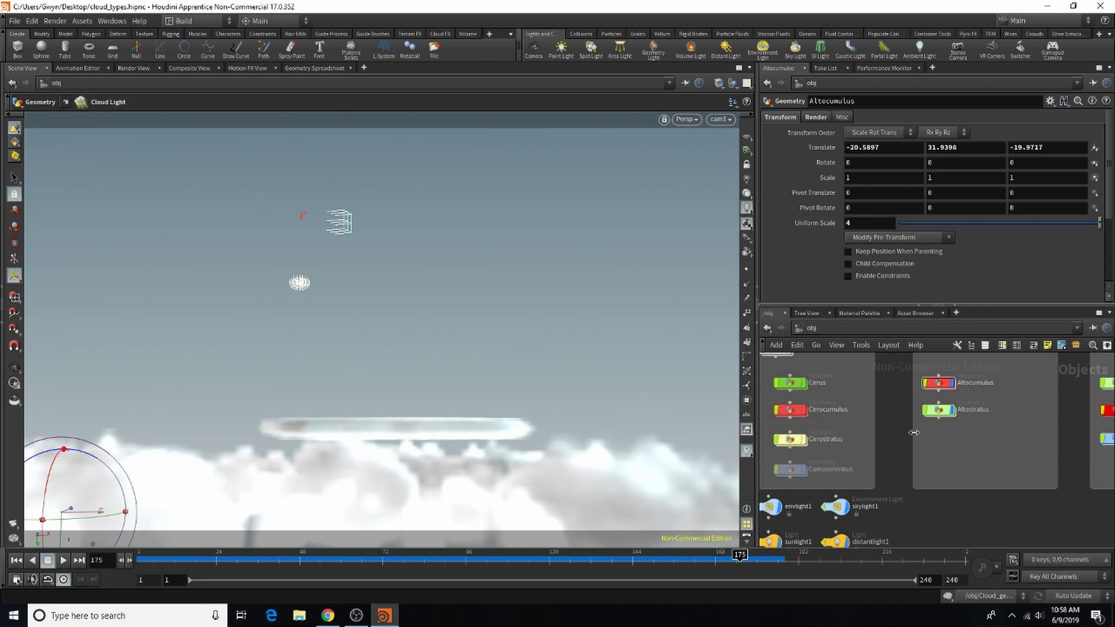
middle_click_drag(444, 402, 455, 289, "alt")
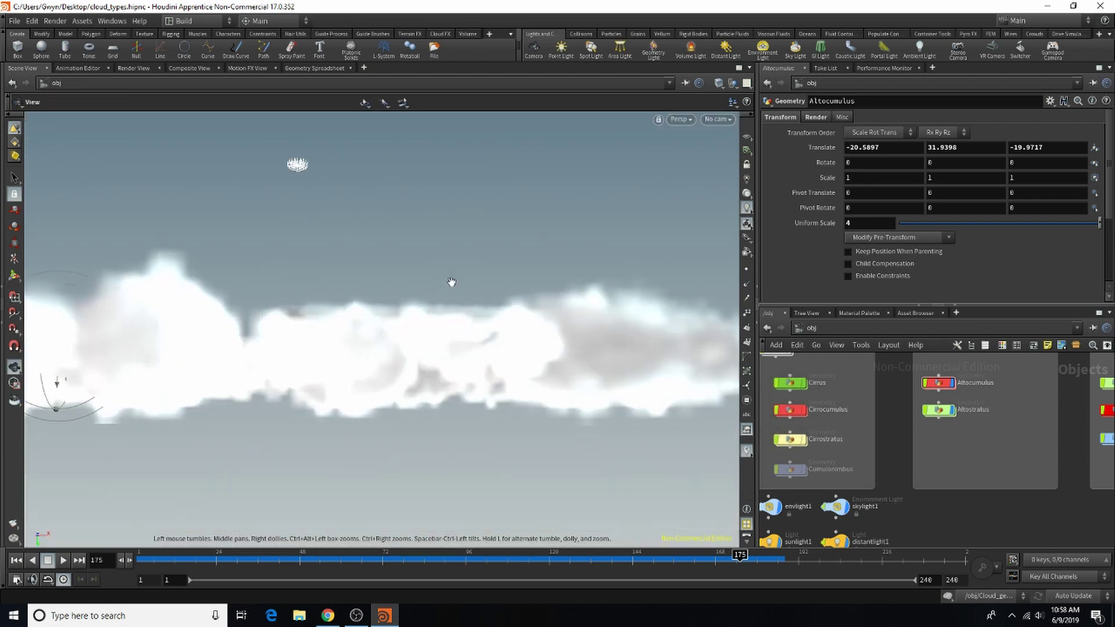
left_click_drag(455, 289, 538, 360, "alt")
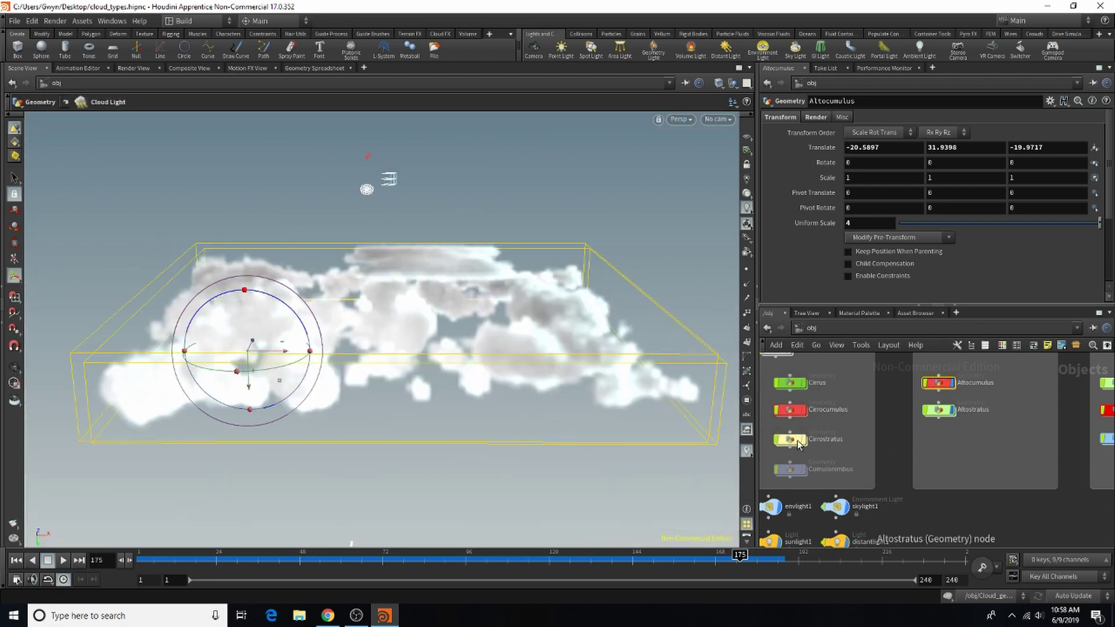
Hide Altocumulus and Altostratus and display the stratus cloud from the Low Clouds group
left_click(952, 382)
key("Escape")
middle_click_drag(556, 361, 395, 416, "alt")
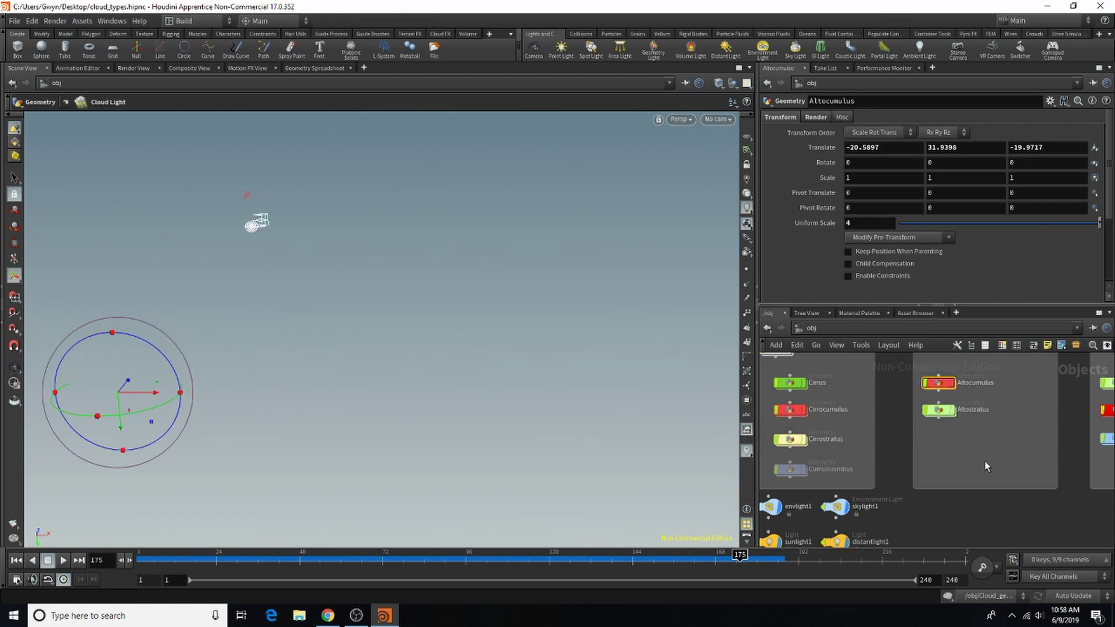
scroll(992, 473, "down", 3)
scroll(1064, 440, "up", 3)
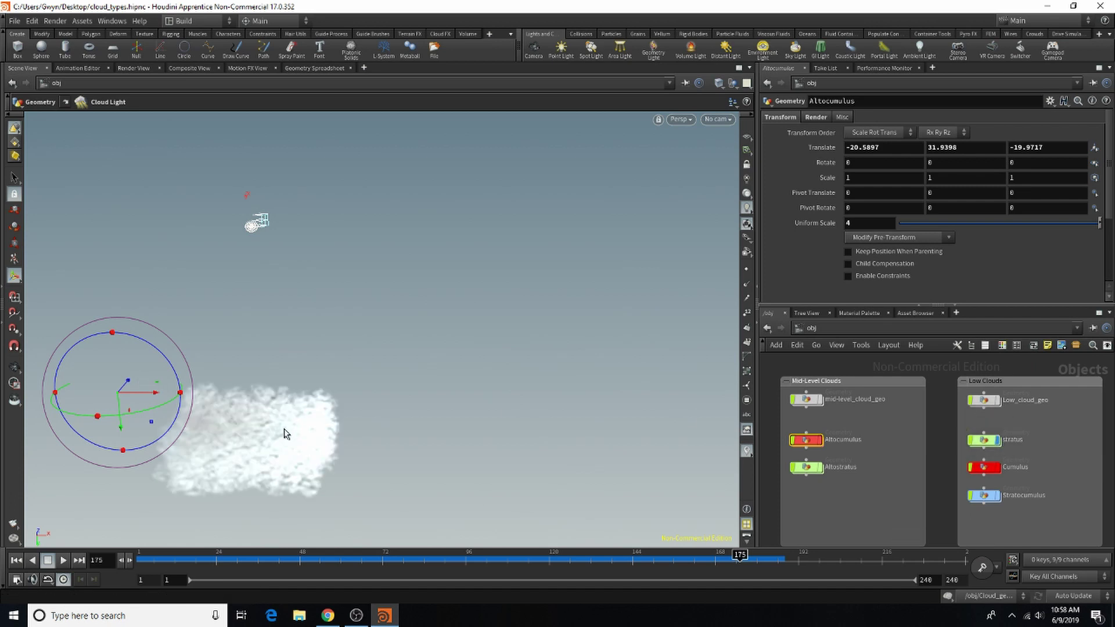
Examine the stratus cloud's shape up close and from several angles
middle_click_drag(313, 391, 401, 287, "alt")
right_click_drag(265, 379, 486, 366, "alt")
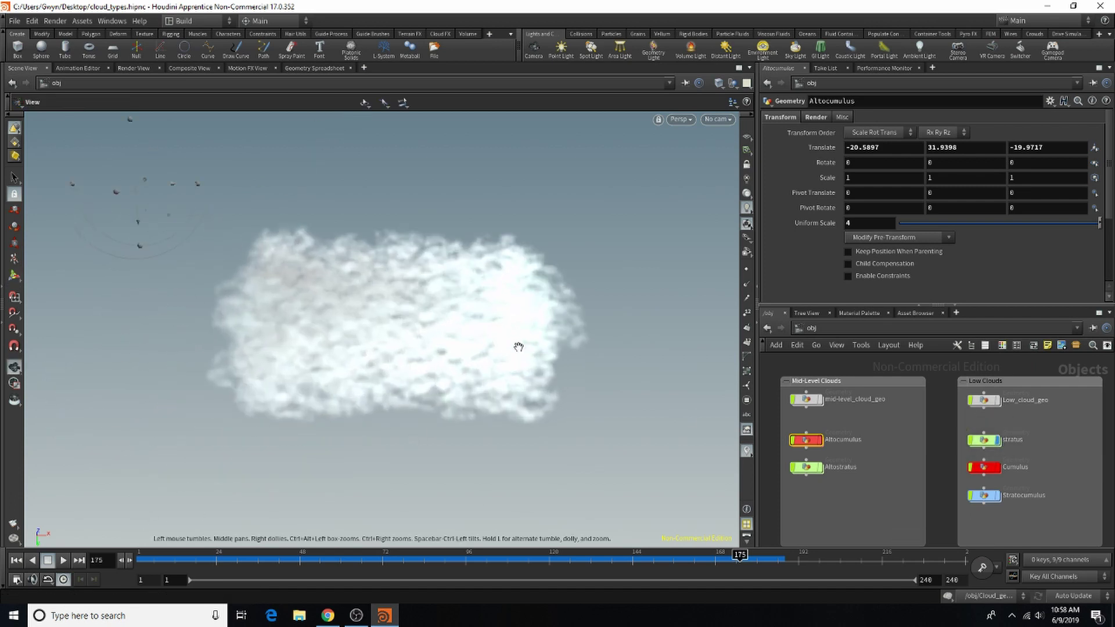
left_click_drag(506, 251, 451, 348, "alt")
key("Return")
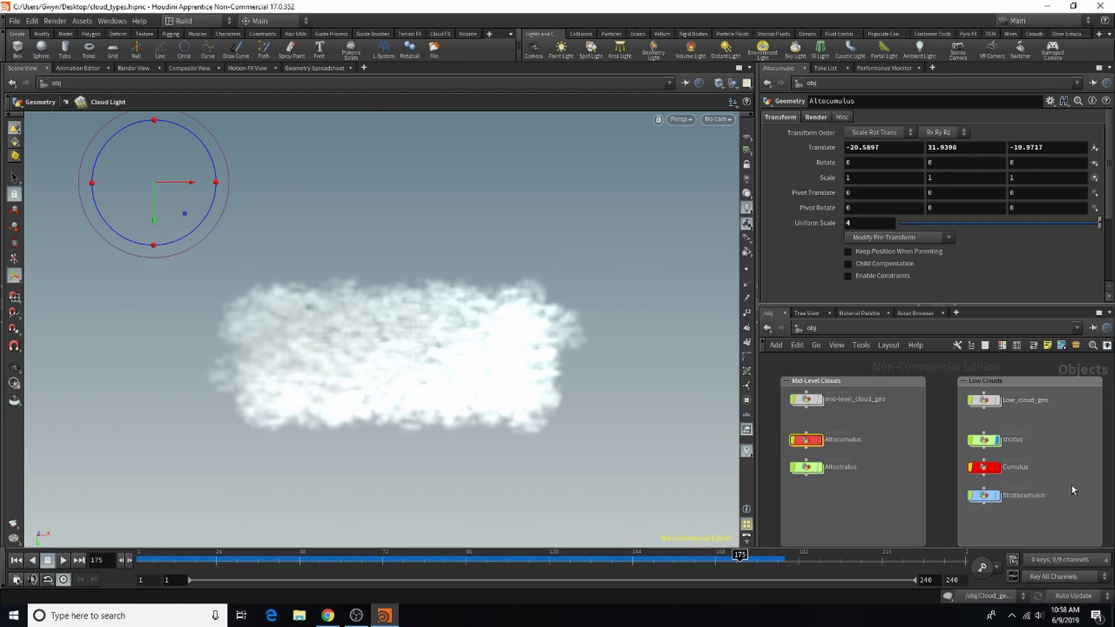
key("Escape")
left_click_drag(418, 350, 391, 319)
key("Return")
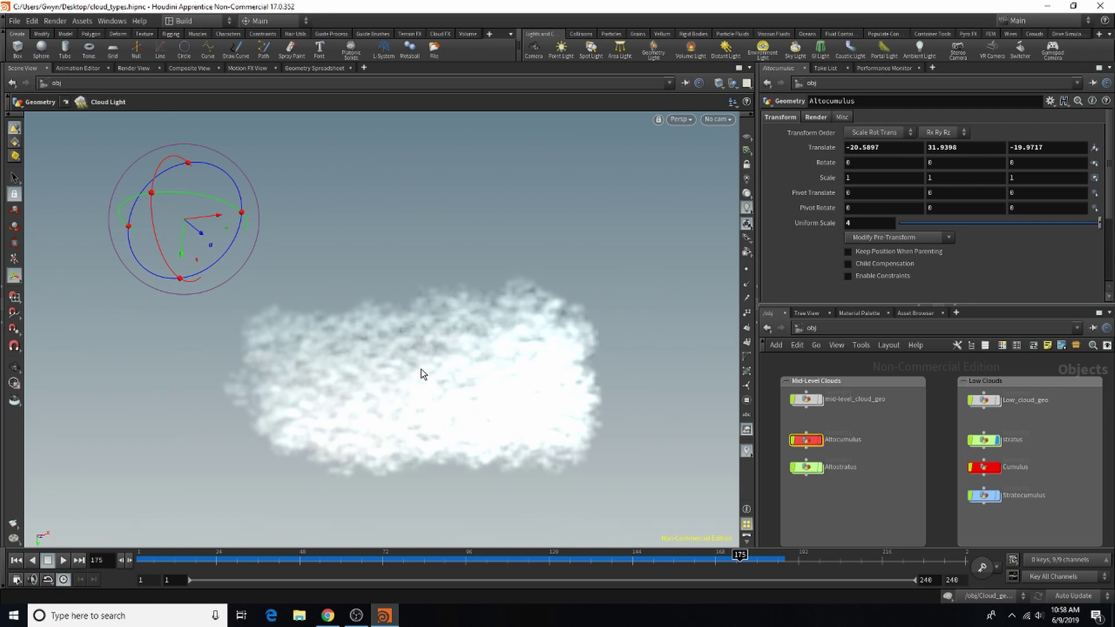
left_click_drag(421, 368, 395, 413, "alt")
left_click_drag(329, 307, 332, 284, "alt")
middle_click_drag(332, 284, 351, 339, "alt")
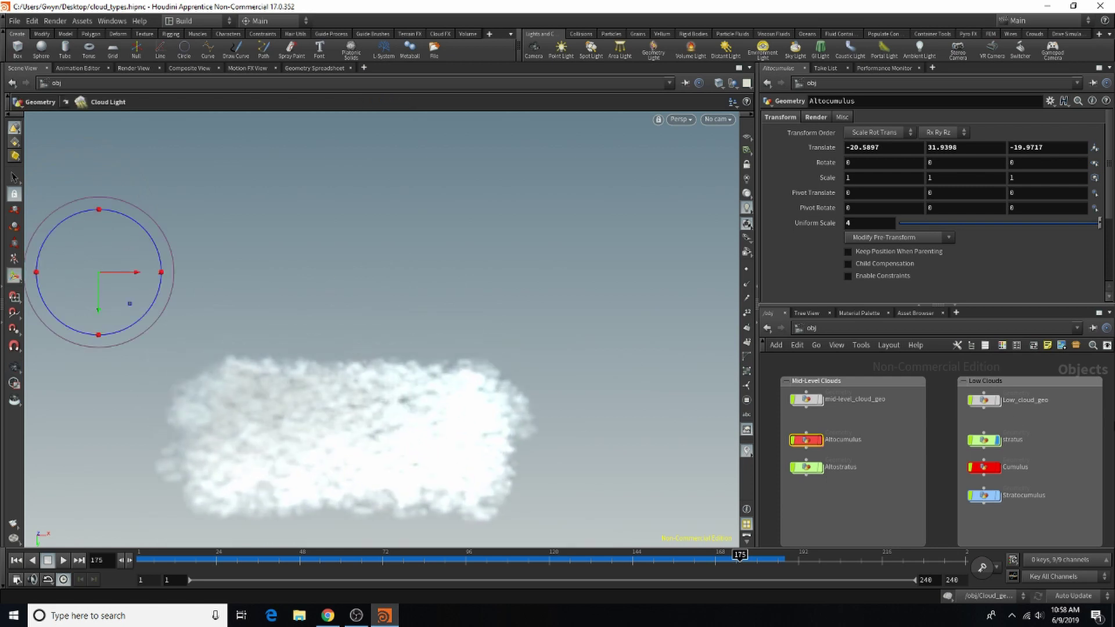
Hide stratus, display Cumulus instead, and inspect the Cumulus cloud up close
left_click(998, 440)
left_click(999, 467)
key("Escape")
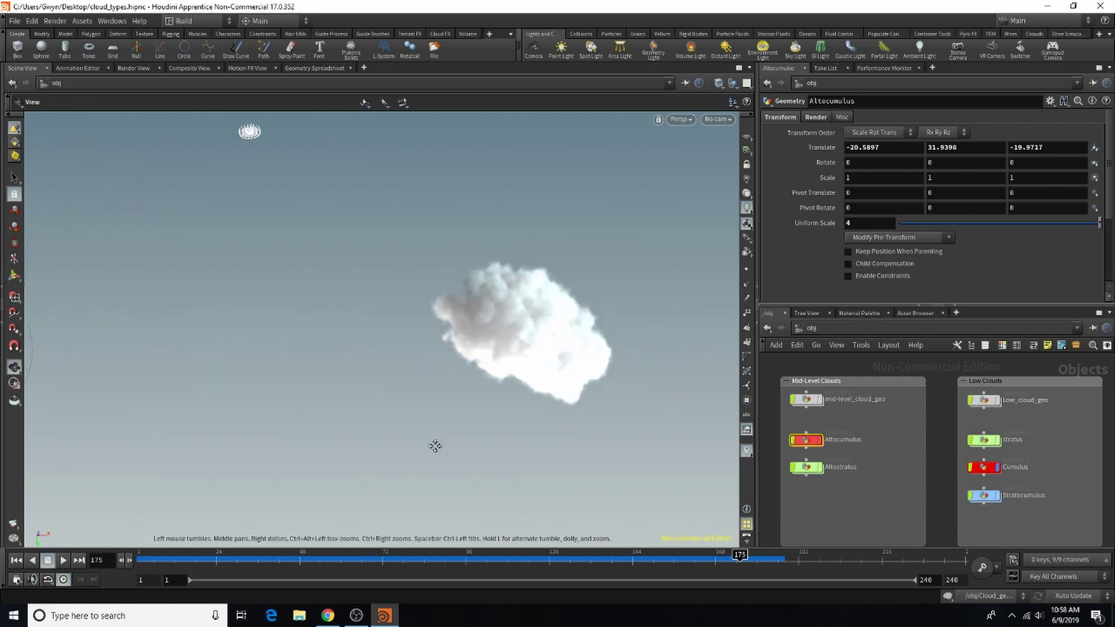
left_click_drag(436, 446, 433, 421)
right_click_drag(433, 421, 657, 343)
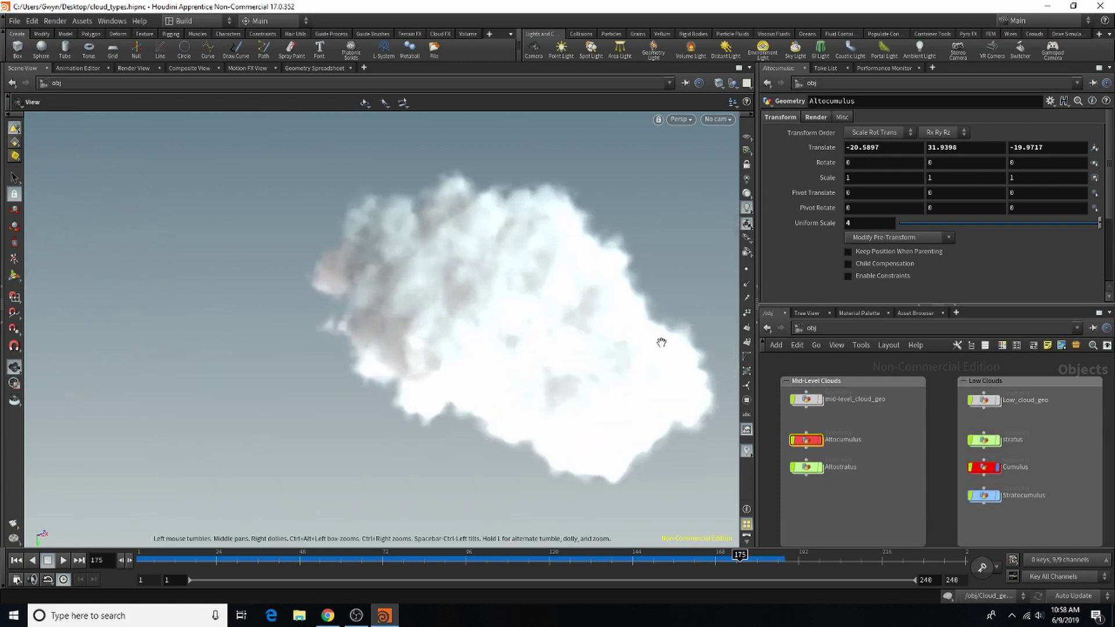
key("Return")
Hide Cumulus, display Stratocumulus instead, and inspect its banded layer
left_click(1000, 468)
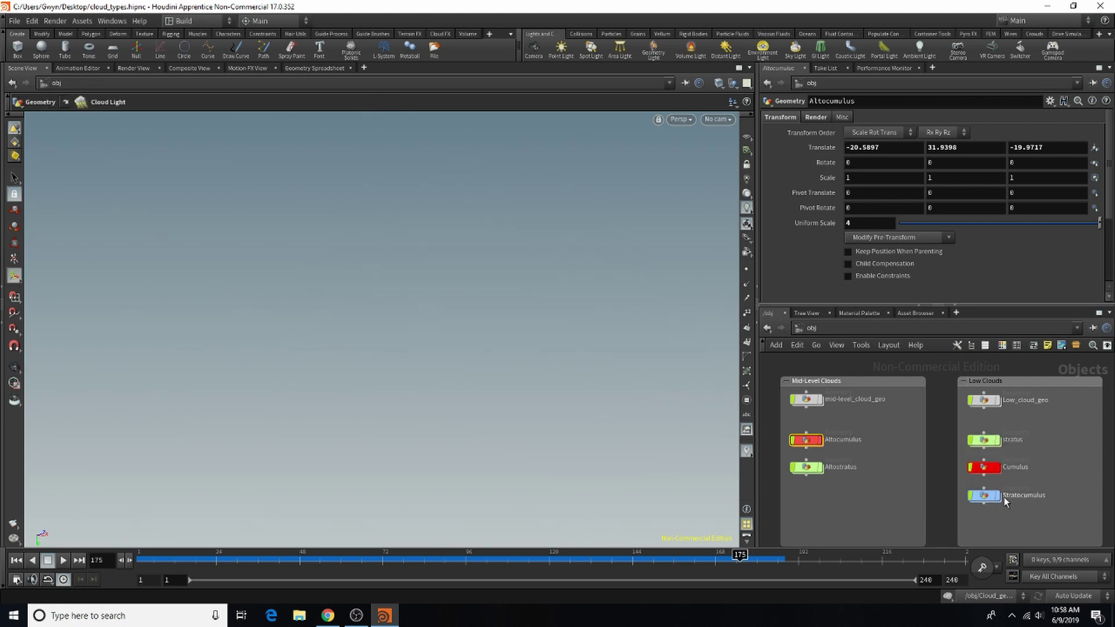
mouse_move(1000, 507)
left_click_drag(407, 372, 441, 302, "alt")
middle_click_drag(440, 302, 395, 496, "alt")
scroll(450, 396, "up", 2, "alt")
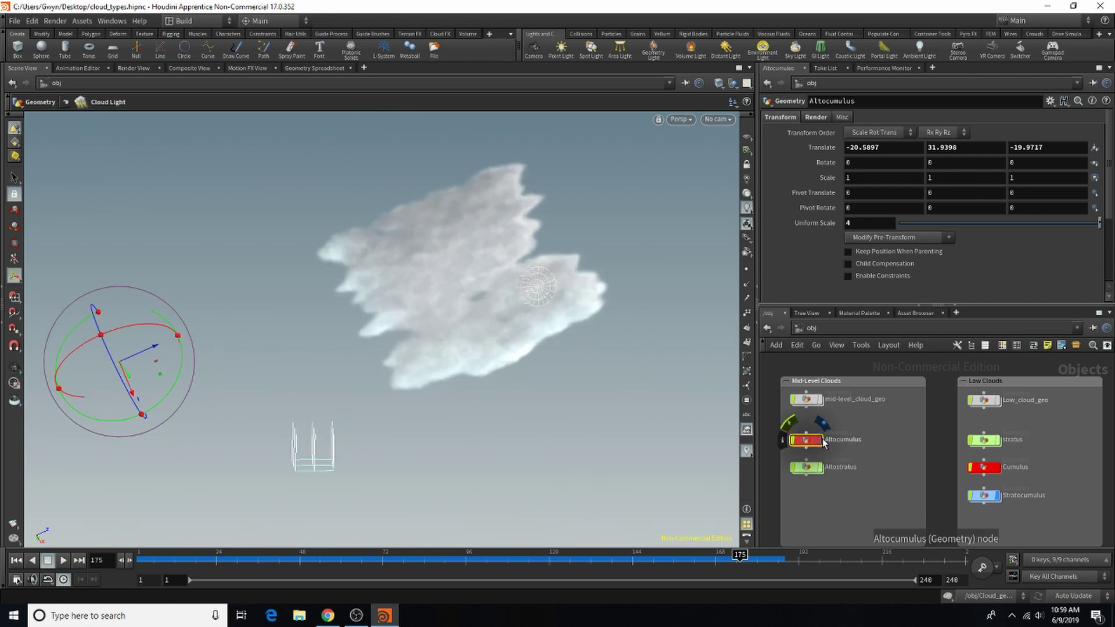
Redisplay Altocumulus and Altostratus and orbit around them to compare how the layers are stacked
left_click(821, 440)
left_click_drag(497, 374, 404, 436, "alt")
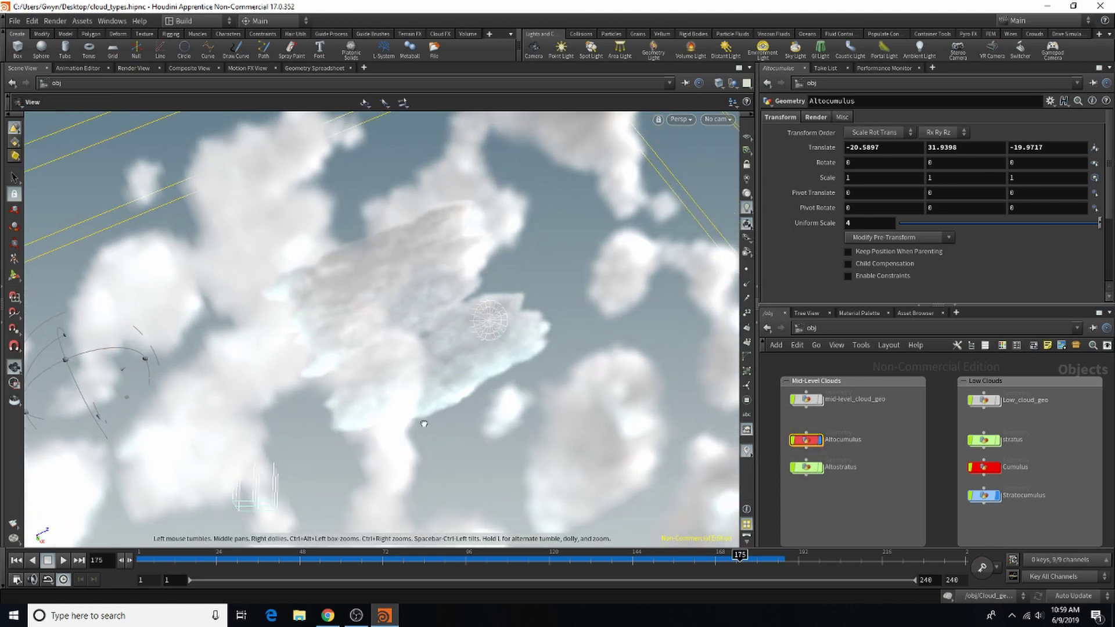
left_click_drag(408, 391, 448, 249, "alt")
middle_click_drag(447, 249, 432, 169, "alt")
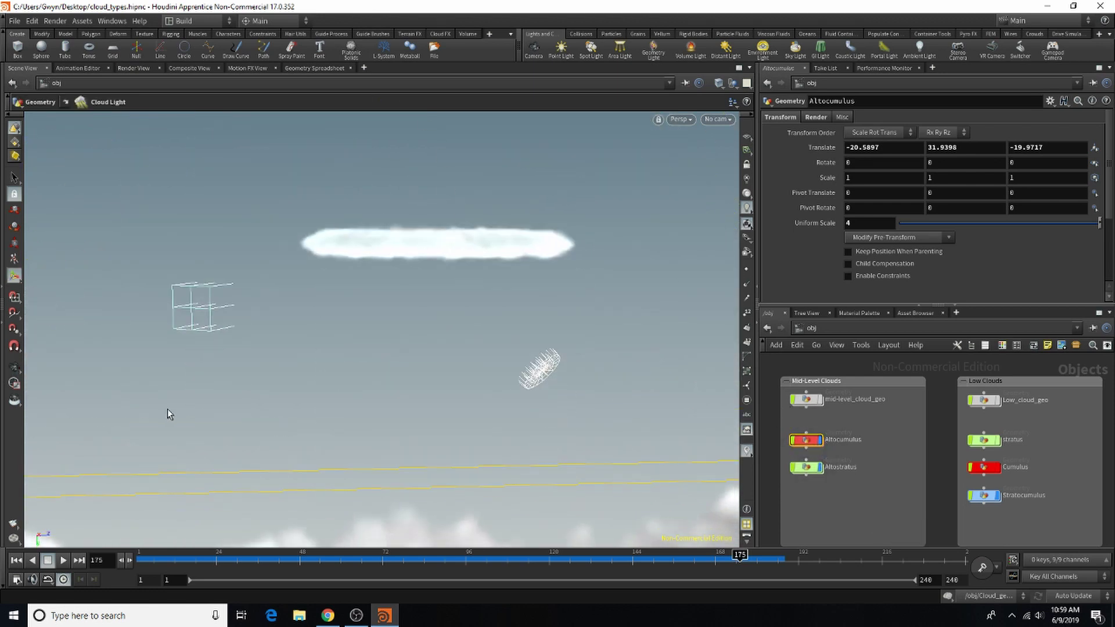
key("Escape")
left_click_drag(528, 256, 465, 348)
left_click_drag(286, 453, 534, 281)
key("Return")
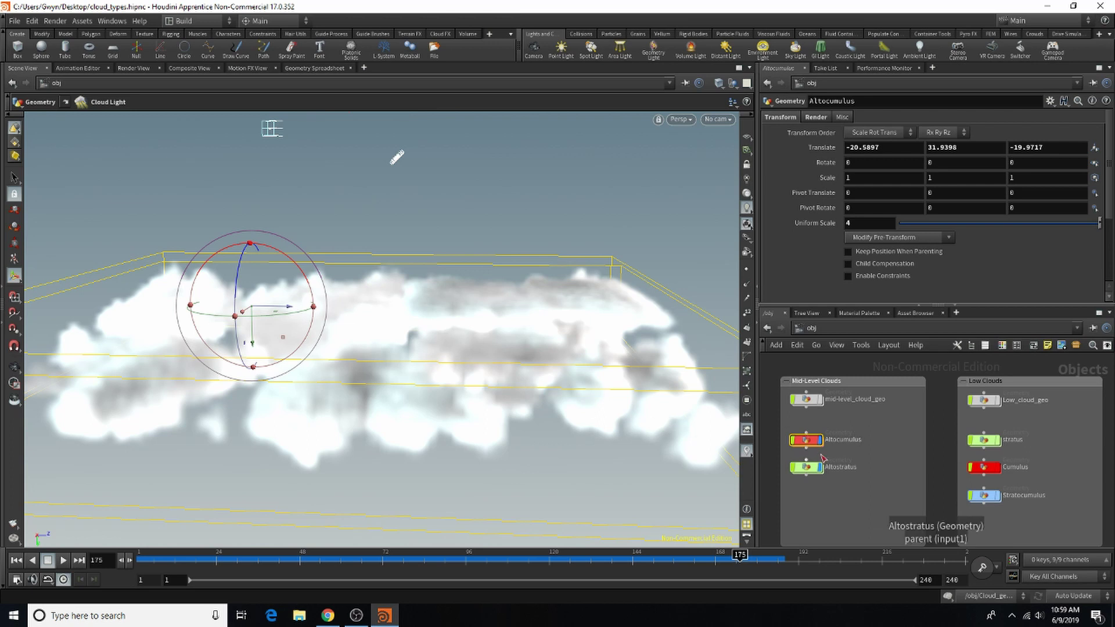
Select Altostratus, frame it together with Altocumulus in a view from below, and create a new camera from that view
left_click(806, 467)
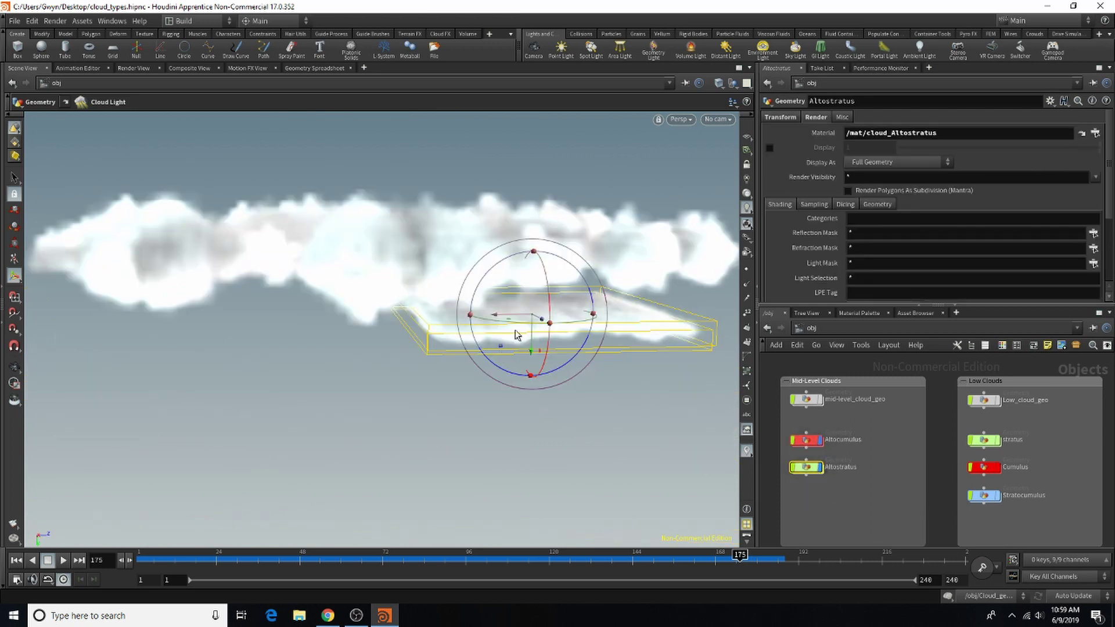
left_click_drag(514, 331, 633, 332)
left_click_drag(468, 355, 457, 505, "alt")
middle_click_drag(477, 391, 548, 406, "alt")
right_click_drag(501, 323, 508, 351, "alt")
middle_click_drag(535, 355, 520, 315, "alt")
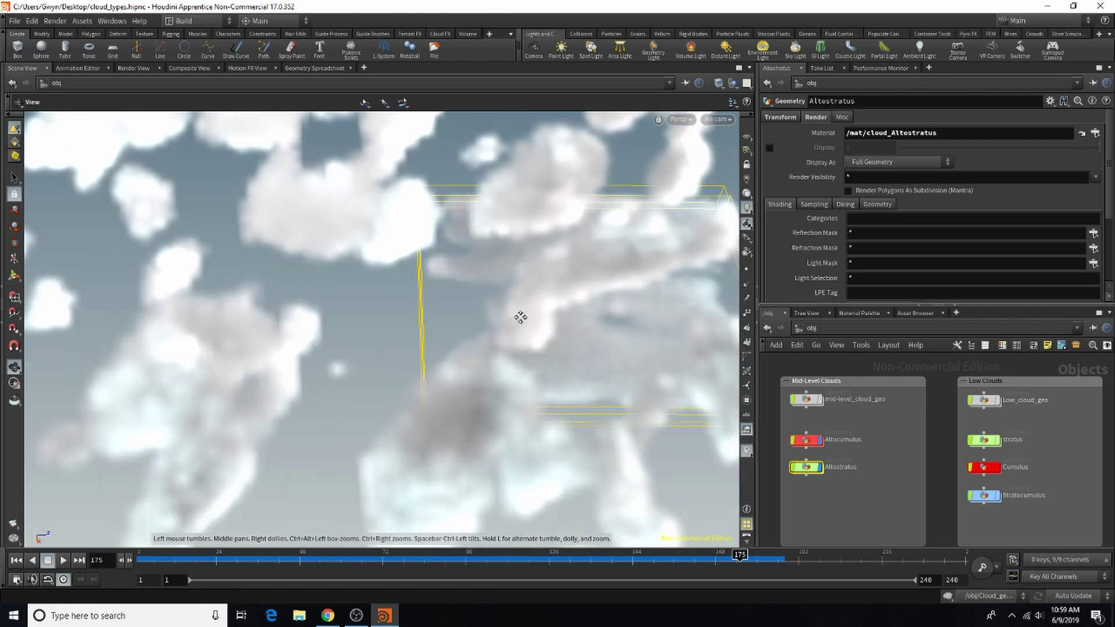
key("Return")
left_click(534, 49, "ctrl")
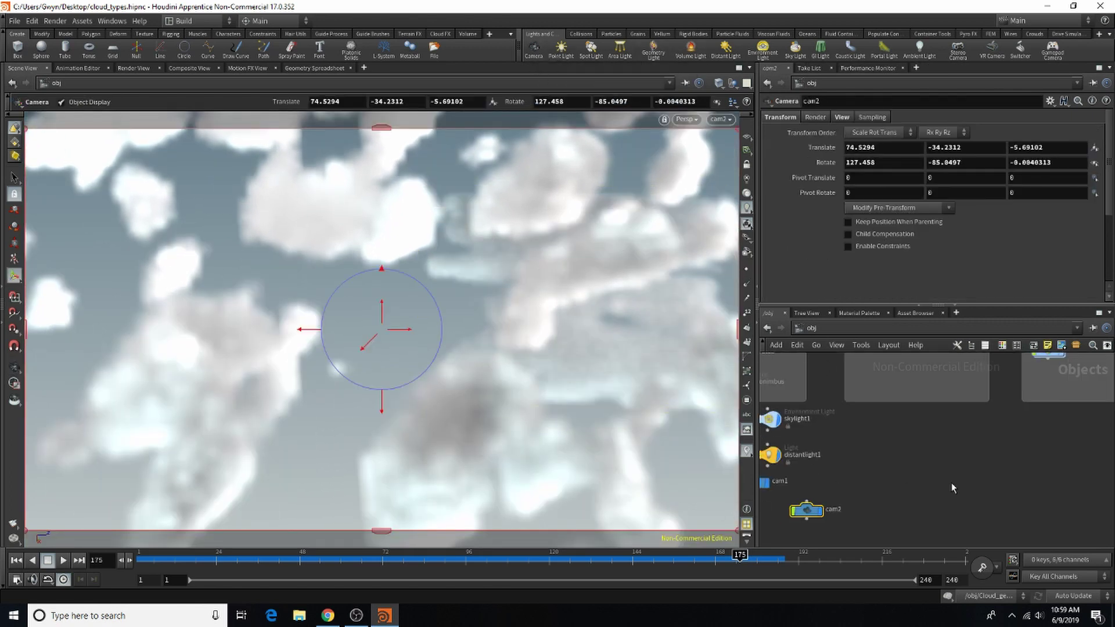
Select Cumulus in the Low Clouds group and display it alongside the mid-level clouds in the cam2 view
scroll(990, 456, "down", 6)
scroll(1059, 450, "up", 5)
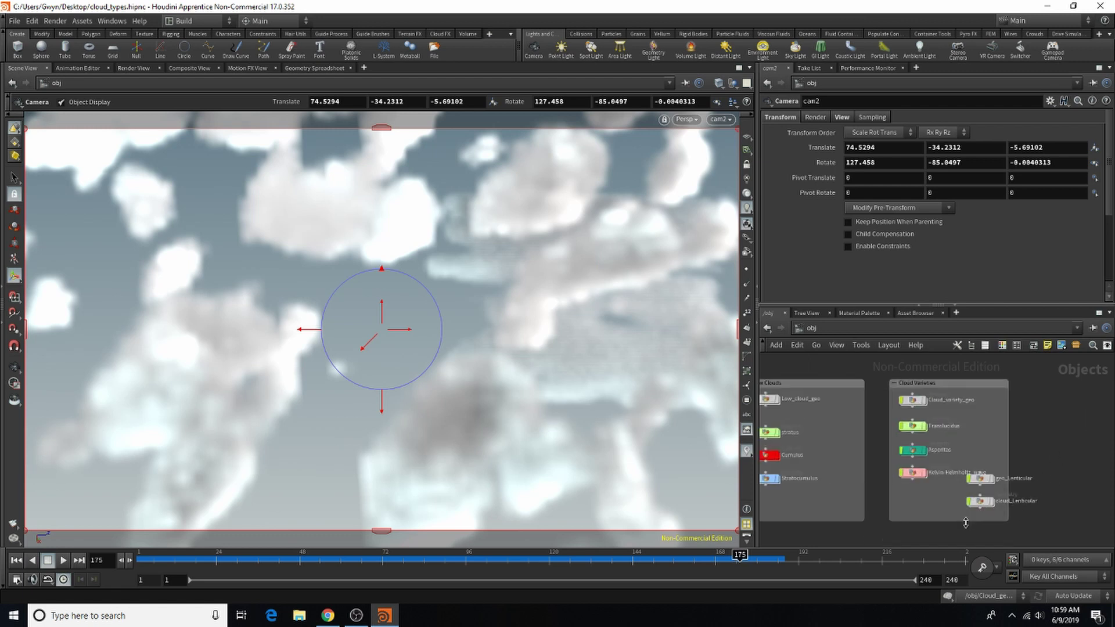
scroll(967, 500, "up", 2)
scroll(921, 460, "down", 4)
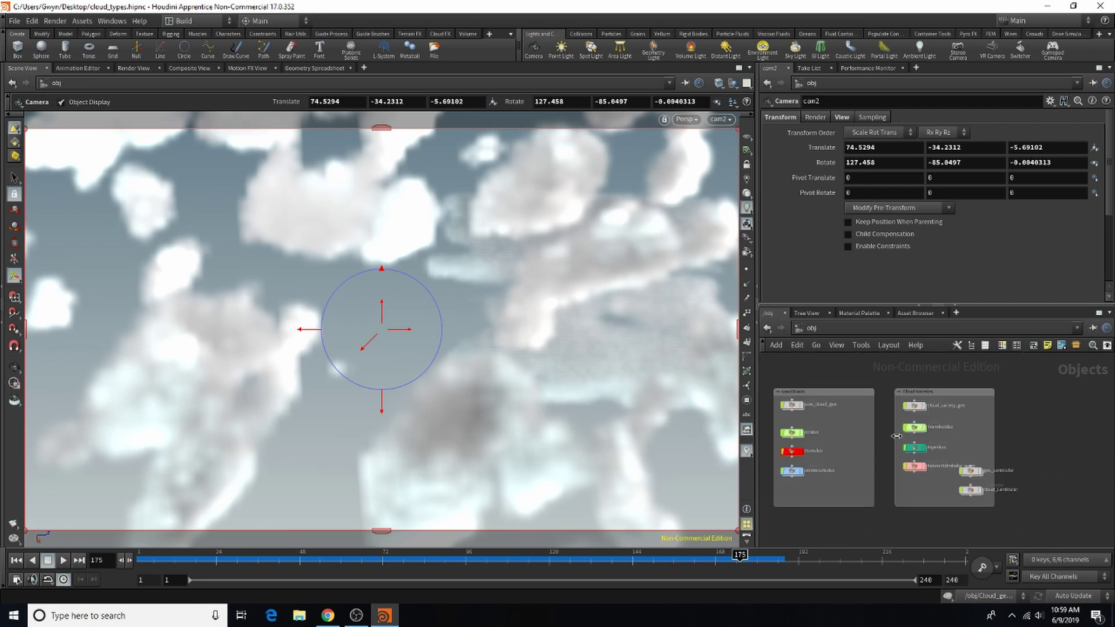
scroll(988, 493, "up", 3)
scroll(995, 499, "down", 2)
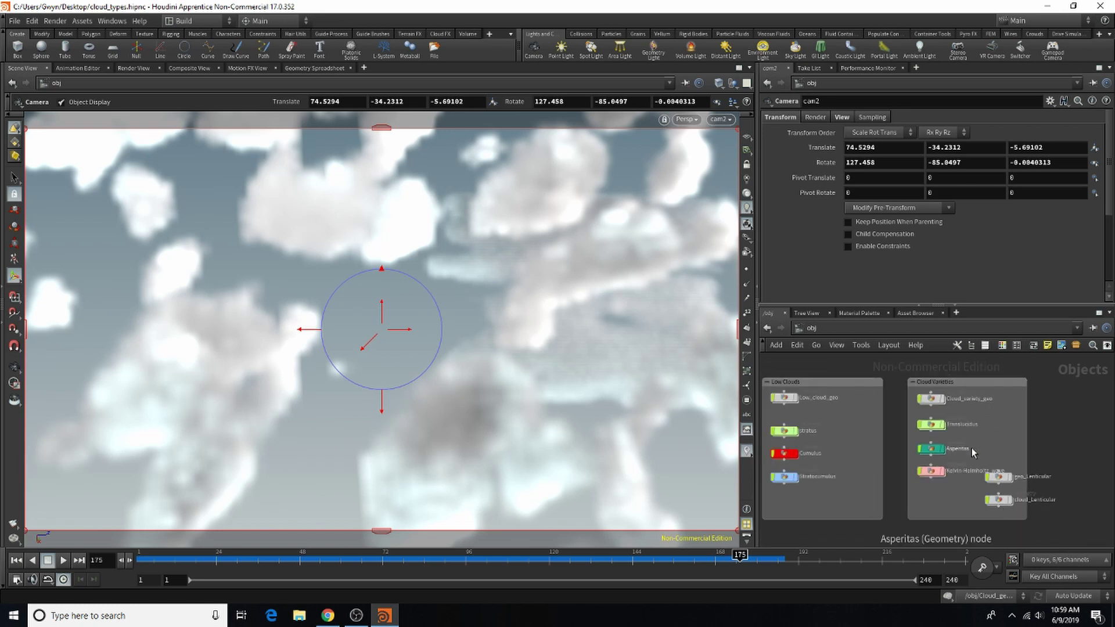
scroll(930, 467, "up", 2)
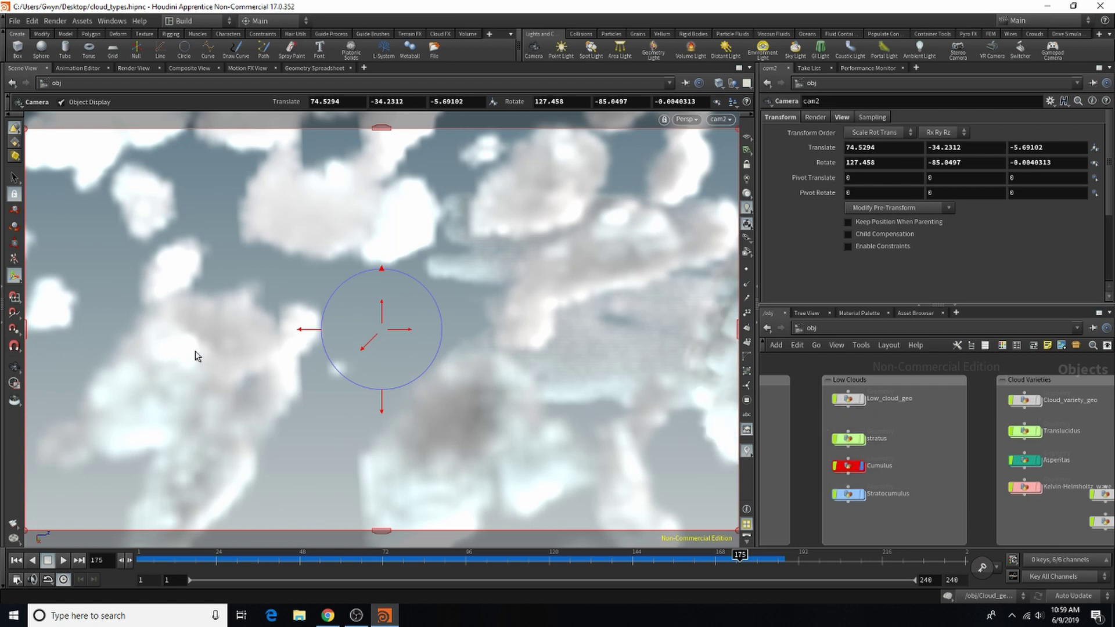
left_click(847, 473)
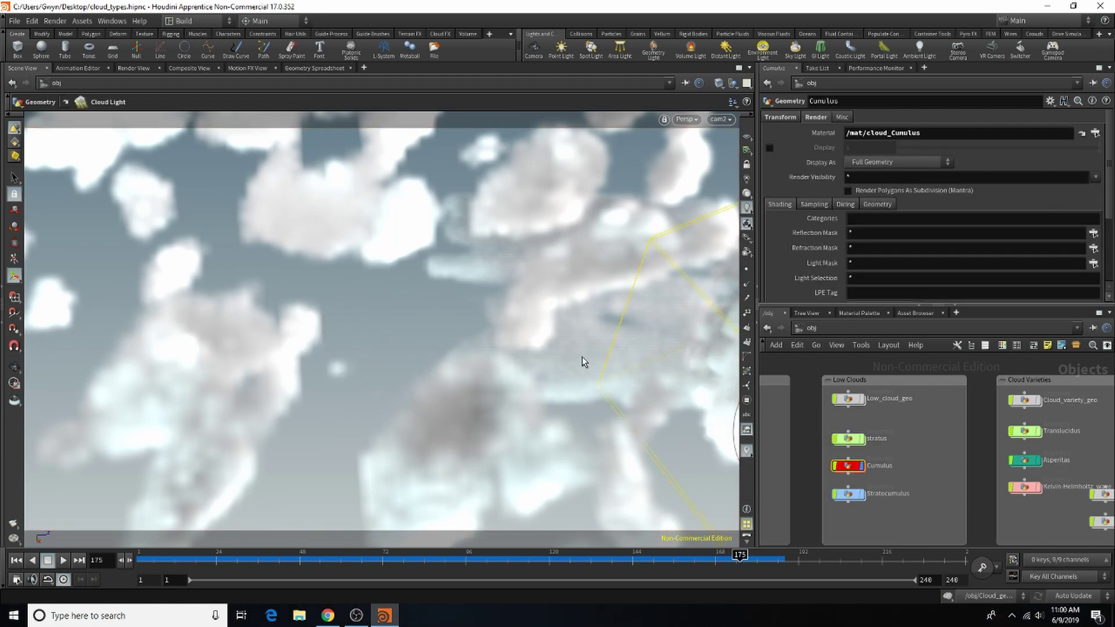
Return to the cam2 view and move the Cumulus cloud into the lower-left corner of the composition
key("Escape")
left_click_drag(585, 364, 555, 370)
middle_click_drag(555, 369, 468, 384)
left_click_drag(467, 384, 512, 317)
left_click_drag(583, 428, 397, 458)
left_click(731, 120)
left_click(729, 184)
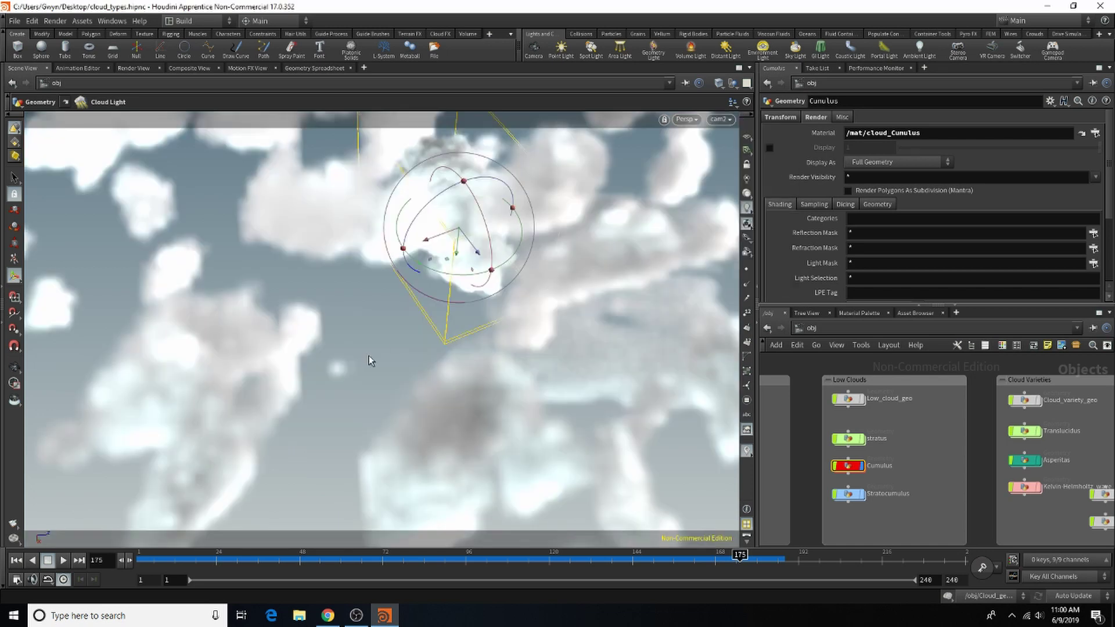
left_click_drag(373, 243, 195, 370)
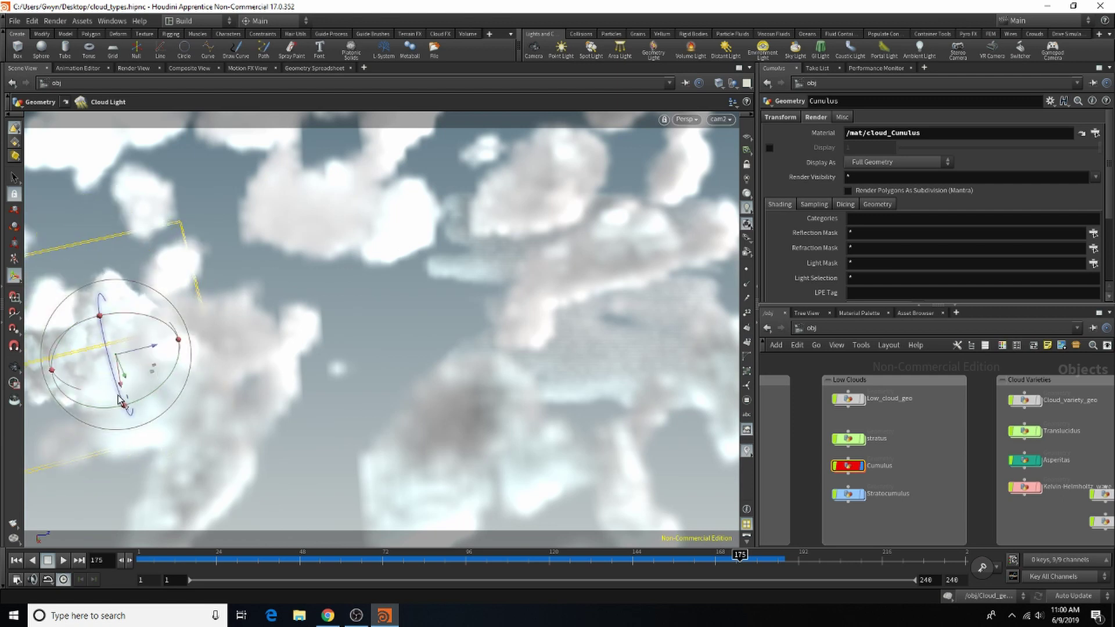
left_click_drag(129, 382, 160, 510)
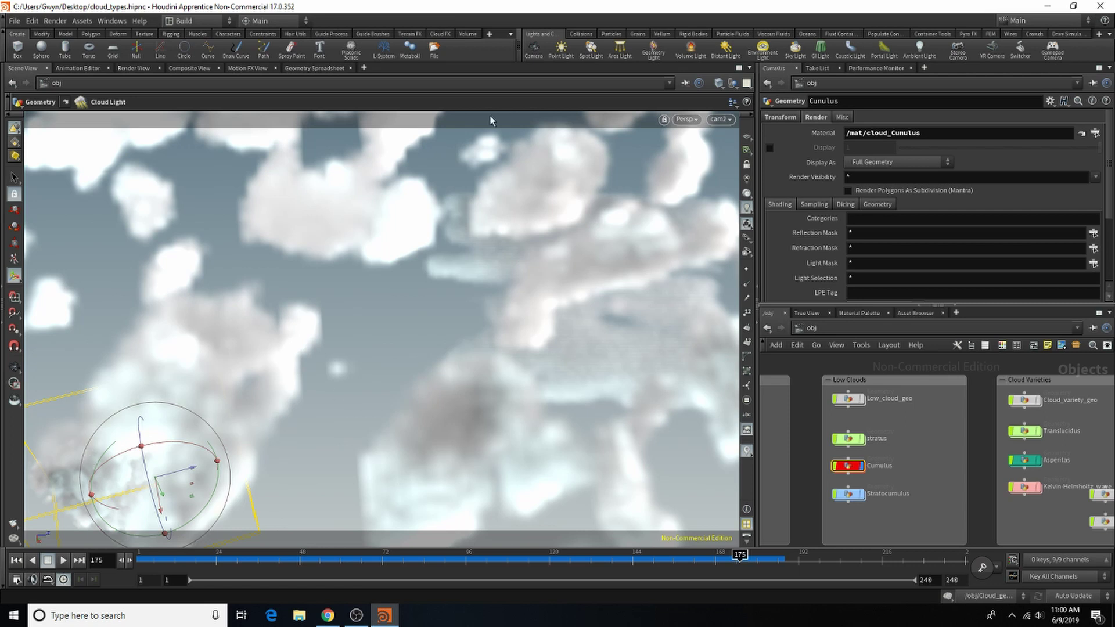
Display stratus, rotate it -100.1 degrees about Y and move it to about 13.8, 78.1, 9.3
left_click(847, 439)
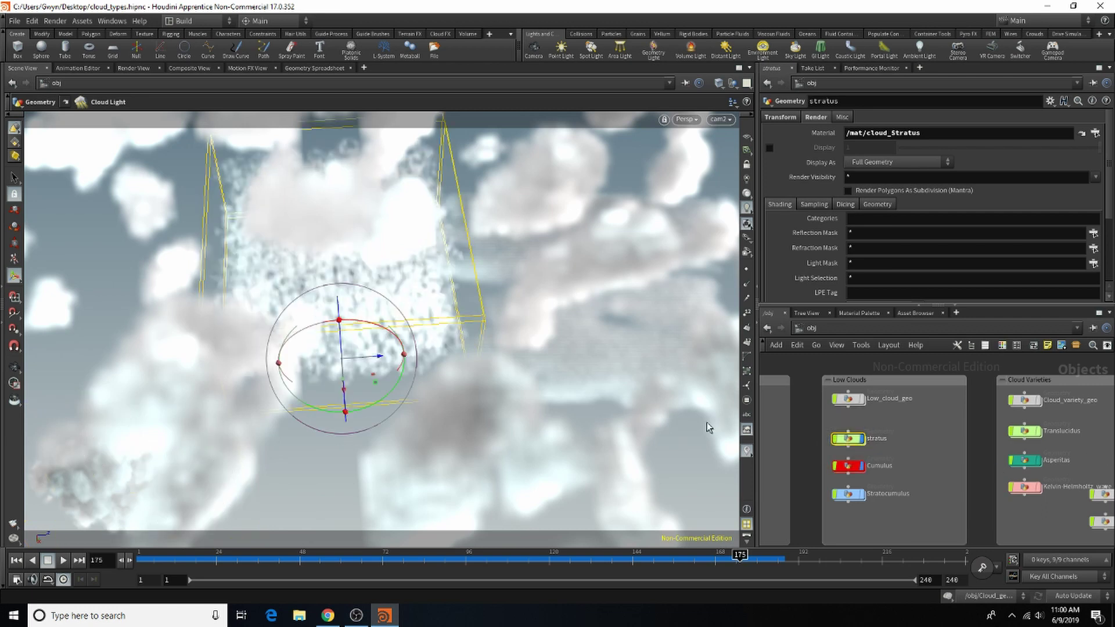
left_click_drag(363, 414, 453, 319)
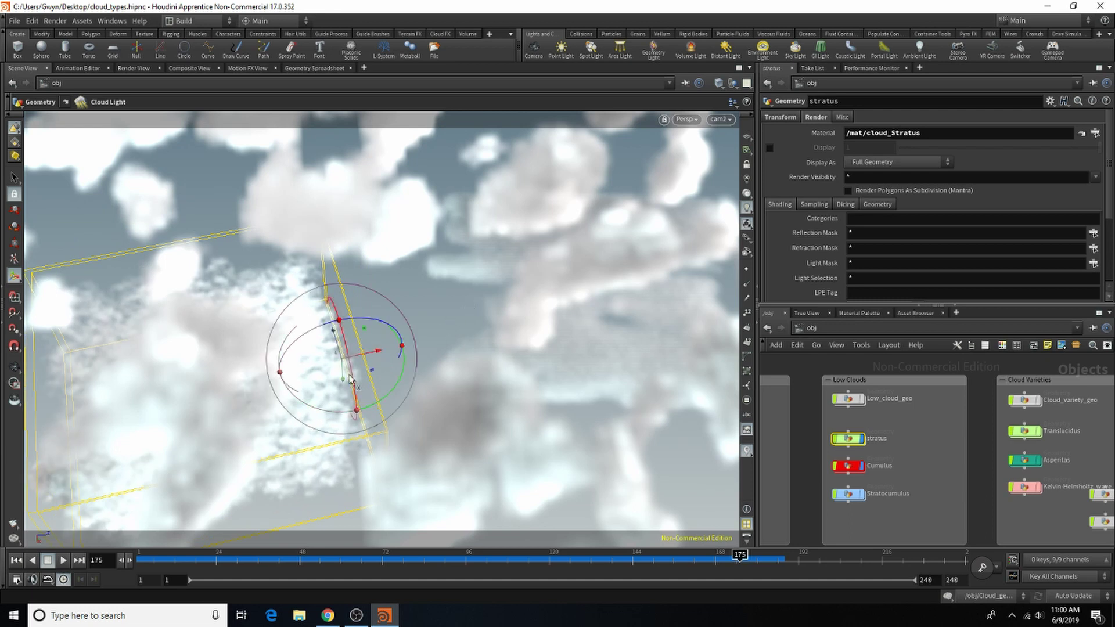
left_click_drag(345, 376, 442, 488)
Scale stratus to 2.5 in X and 3.8 in Z, move it to about 8.7, 93.9, 37.9, and hide it
left_click(780, 117)
left_click(879, 223)
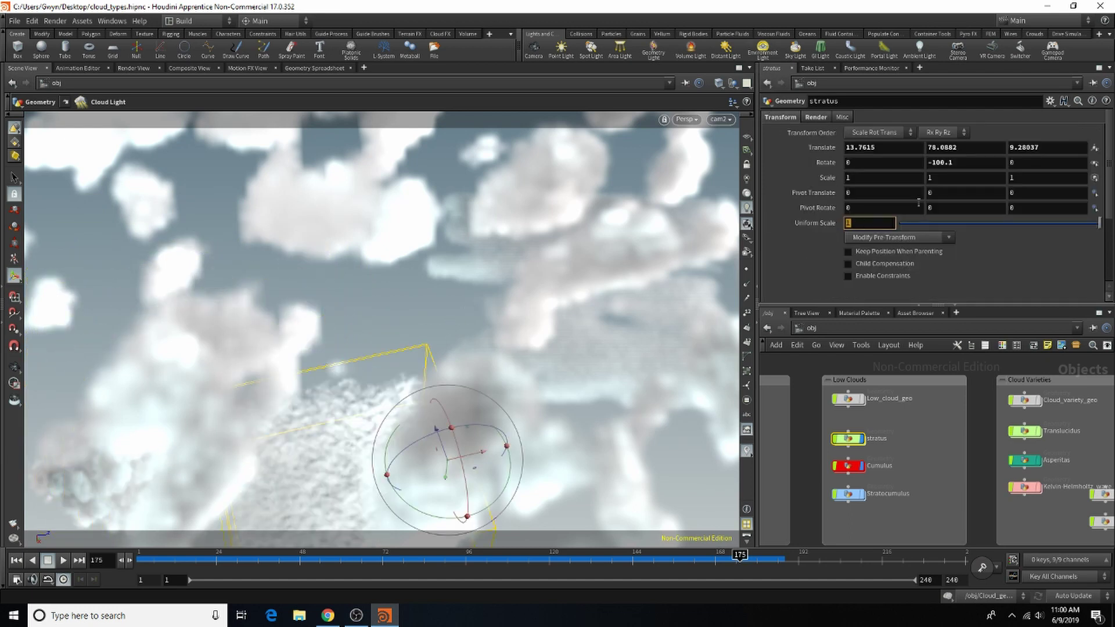
middle_click_drag(861, 176, 900, 181)
middle_click_drag(1018, 177, 58, 210)
middle_click_drag(888, 177, 942, 180)
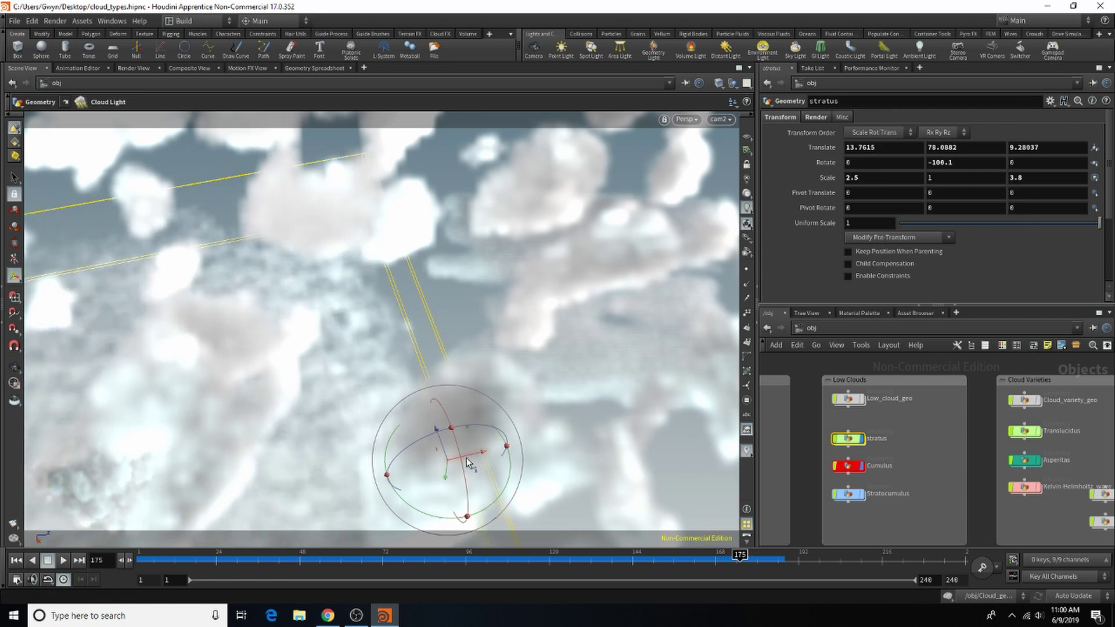
left_click_drag(471, 462, 604, 491)
key("r")
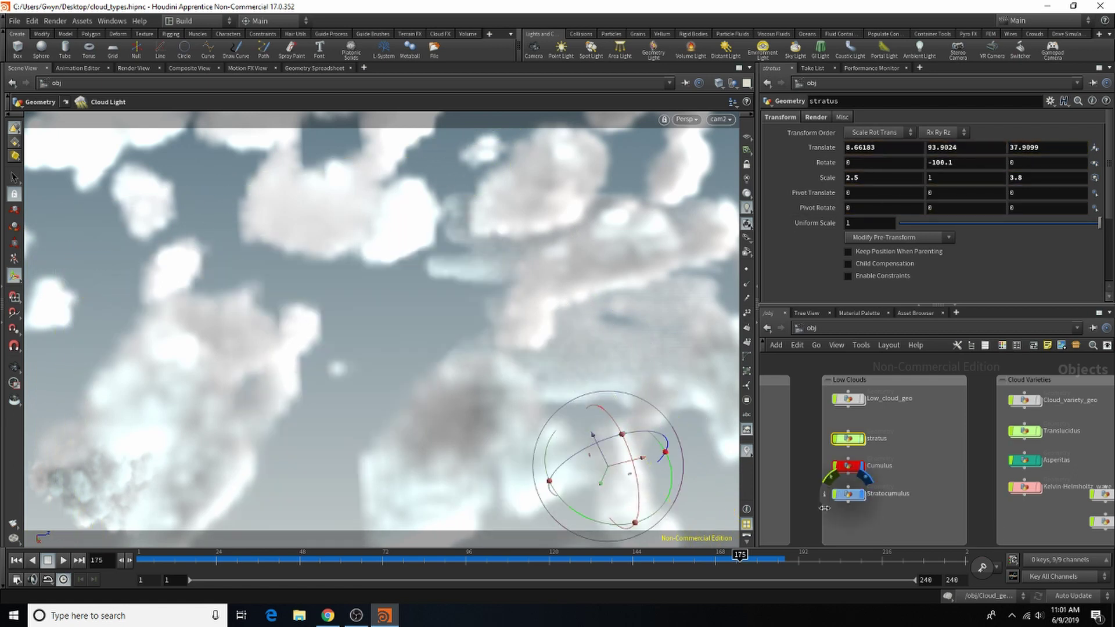
Display Stratocumulus, move it to about 69.1 along Y and set its uniform scale to 3
left_click(849, 494)
key("Escape")
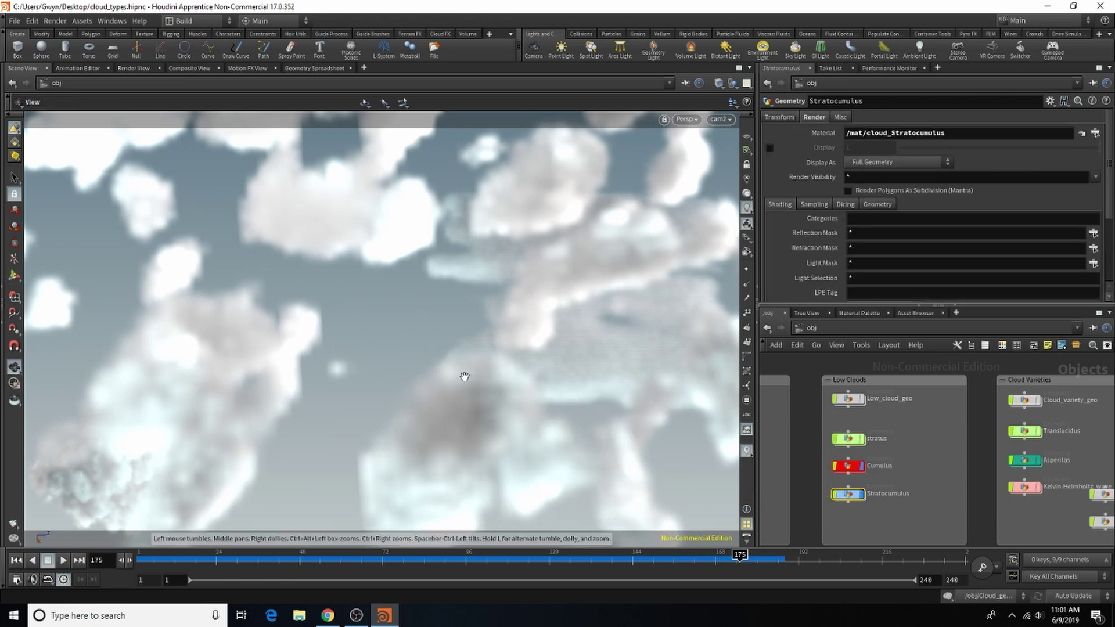
middle_click_drag(464, 373, 463, 319)
middle_click_drag(471, 264, 461, 406)
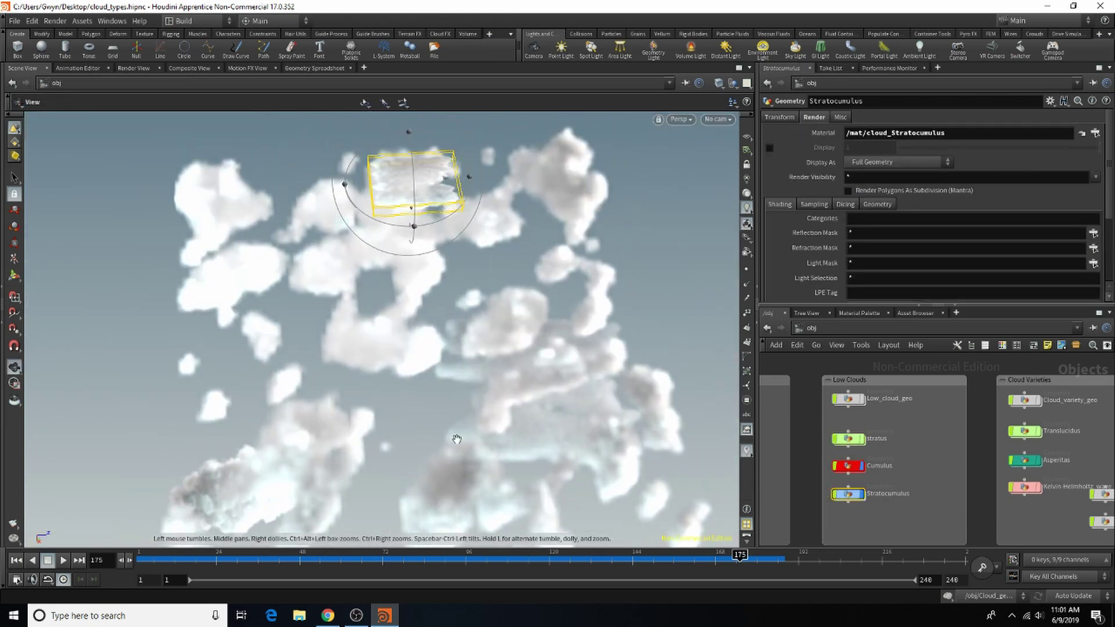
left_click_drag(407, 220, 399, 429)
left_click(780, 116)
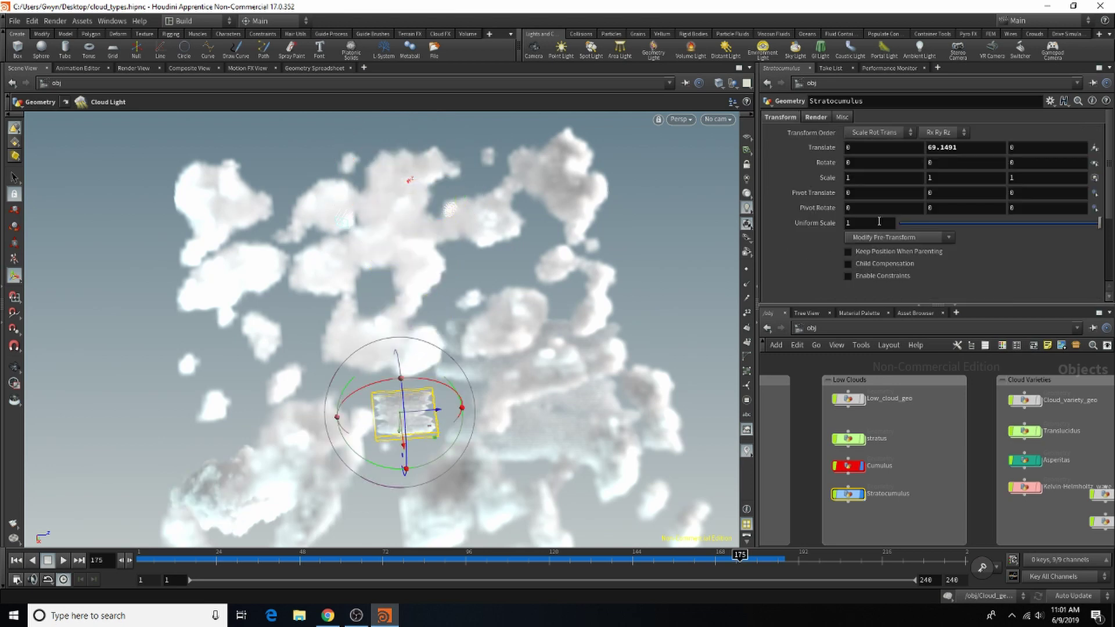
scroll(905, 364, "up", 1)
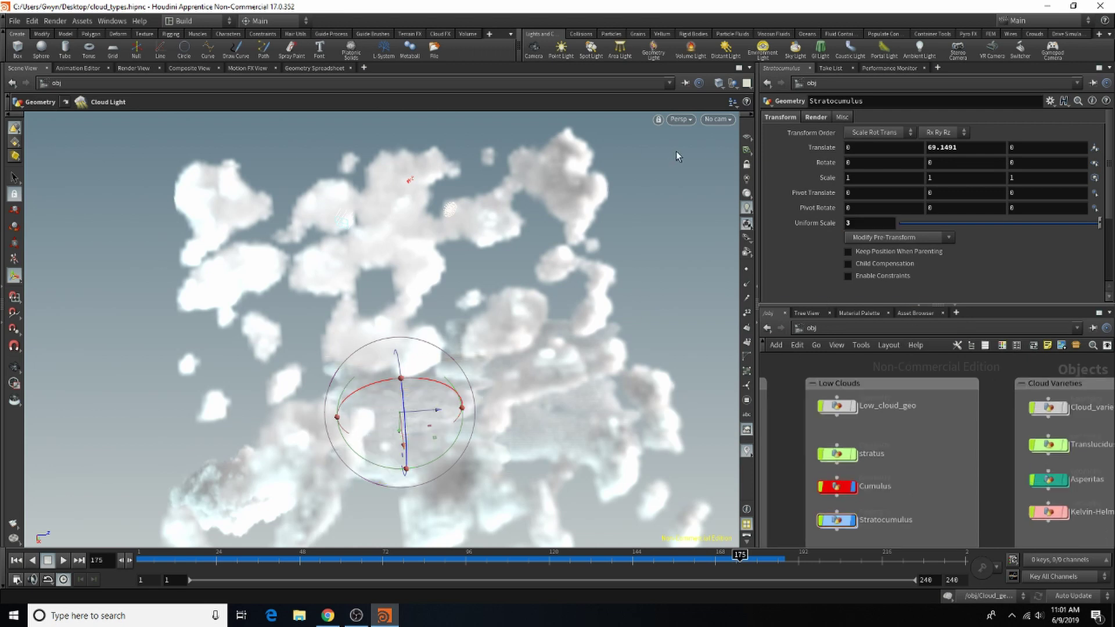
Looking through cam2, move Stratocumulus to about -41, 81.1, -32.8 and set its X and Z scale to 2.4
left_click(718, 119)
left_click(704, 178)
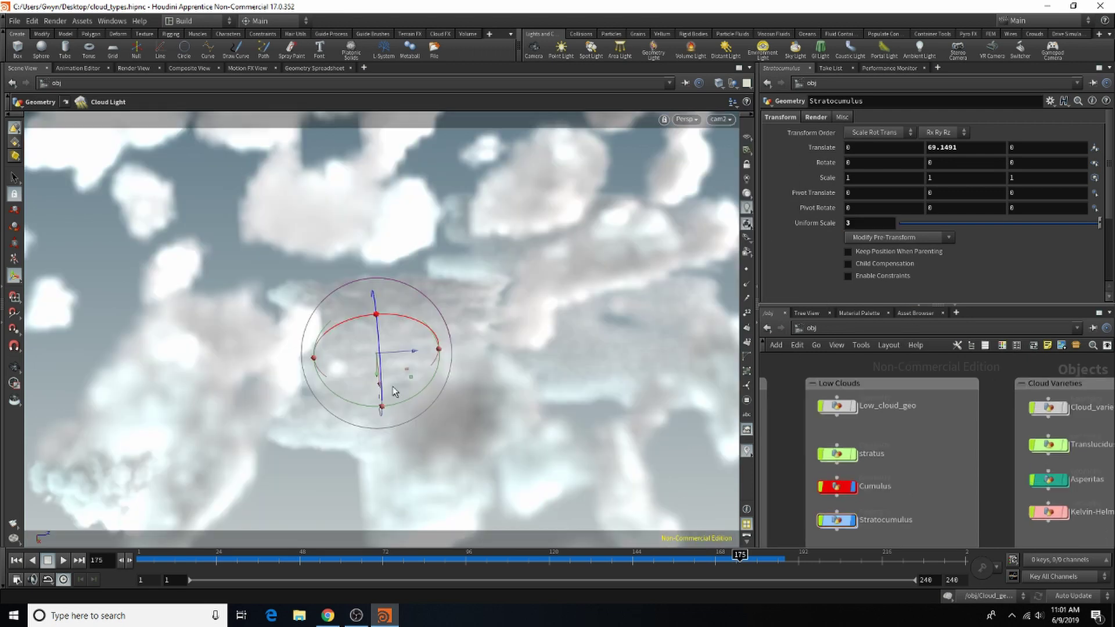
mouse_move(378, 378)
left_mouse_down()
mouse_move(370, 445)
mouse_move(371, 374)
left_mouse_up()
mouse_move(340, 442)
left_mouse_down("alt")
mouse_move(388, 410)
mouse_move(330, 384)
mouse_move(330, 464)
mouse_move(329, 455)
left_mouse_up("alt")
left_click_drag(474, 368, 494, 401, "alt")
left_click(716, 119)
left_click(723, 181)
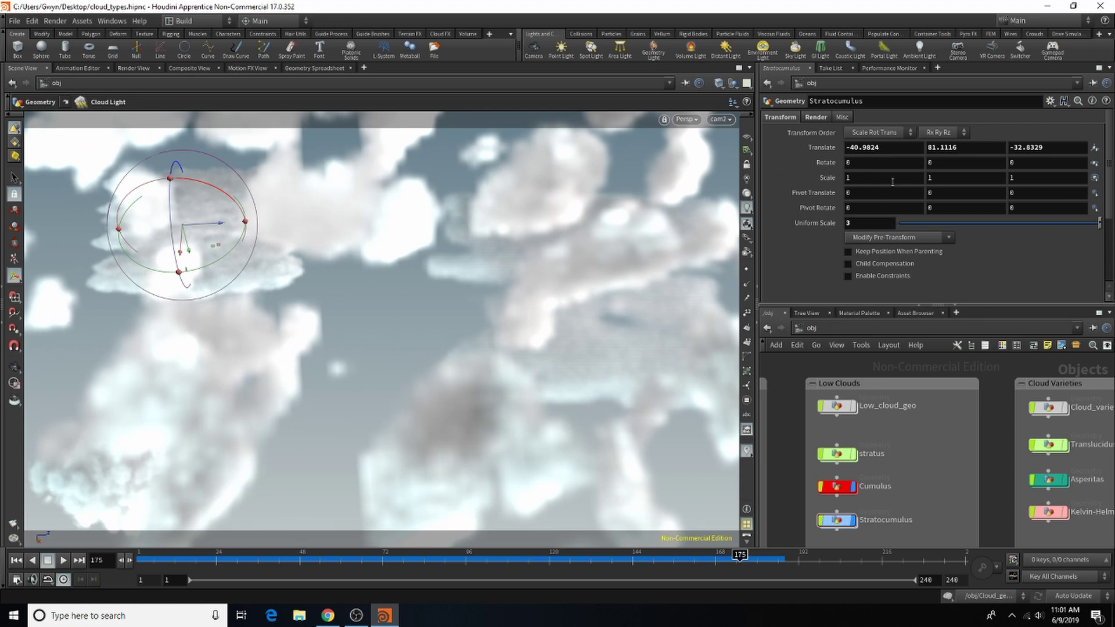
middle_click_drag(877, 177, 958, 176)
middle_click_drag(1027, 178, 1106, 178)
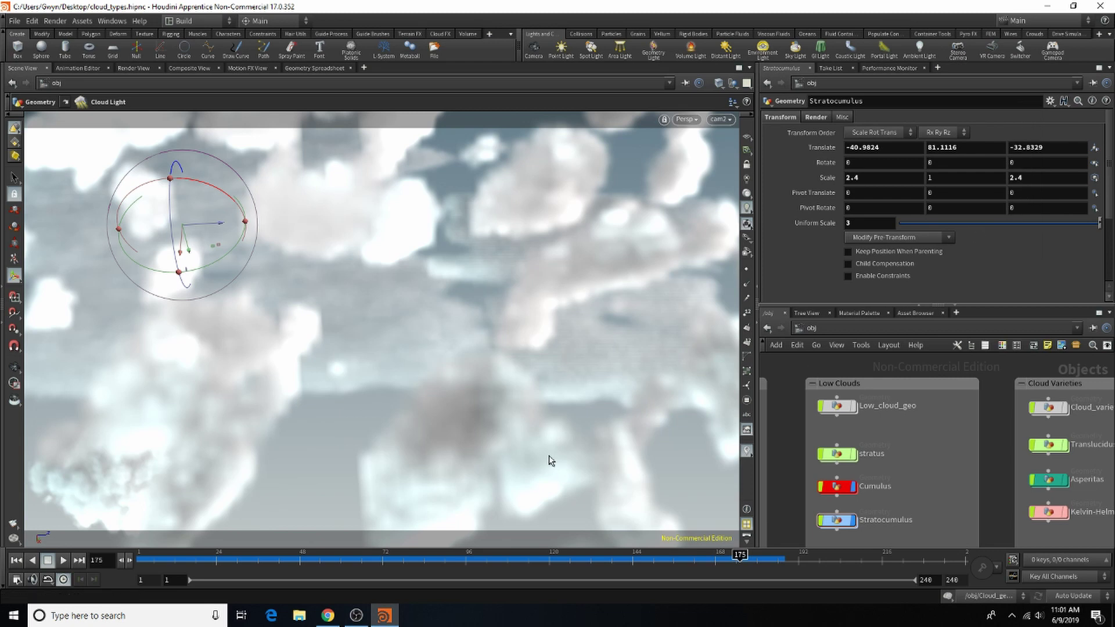
Orbit around the displayed clouds to examine how the Stratocumulus layer sits beneath the mid-level clouds and beside Cumulus
key("Escape")
left_click_drag(473, 404, 475, 194)
middle_click_drag(474, 194, 418, 261)
right_click_drag(356, 268, 290, 286)
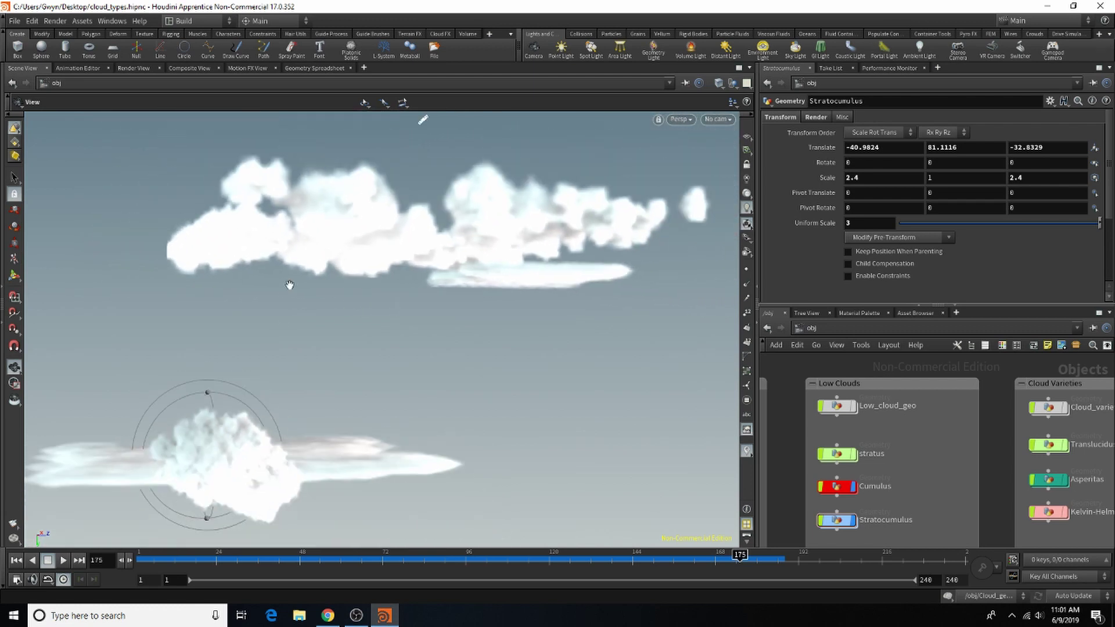
left_click_drag(290, 284, 288, 354)
middle_click_drag(388, 220, 360, 326)
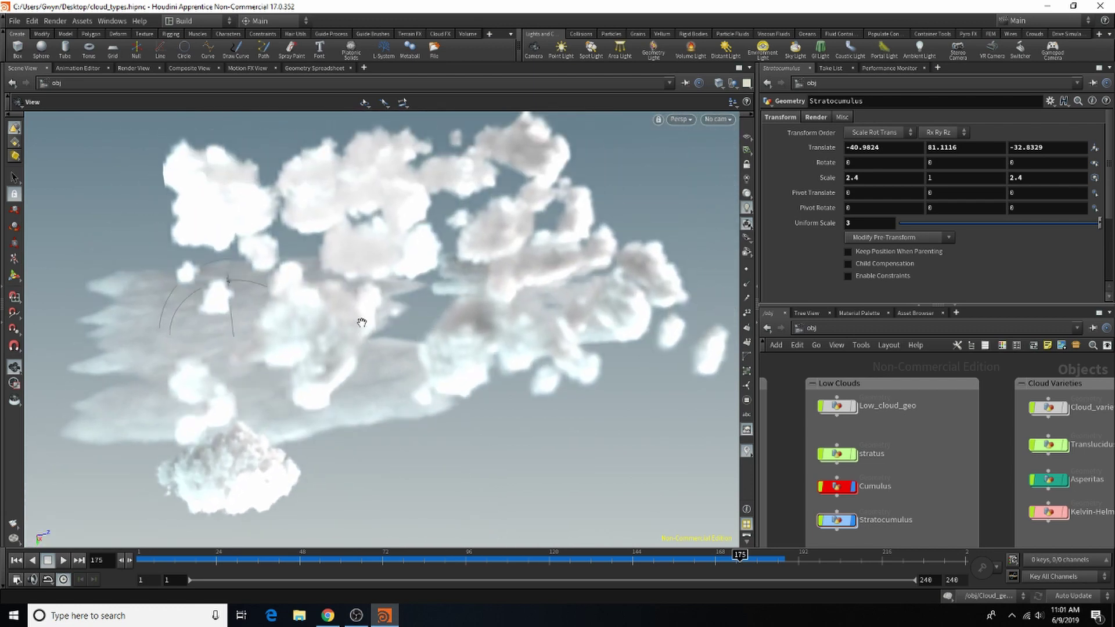
left_click_drag(361, 326, 361, 311)
right_click_drag(361, 311, 458, 199)
middle_click_drag(458, 200, 425, 301)
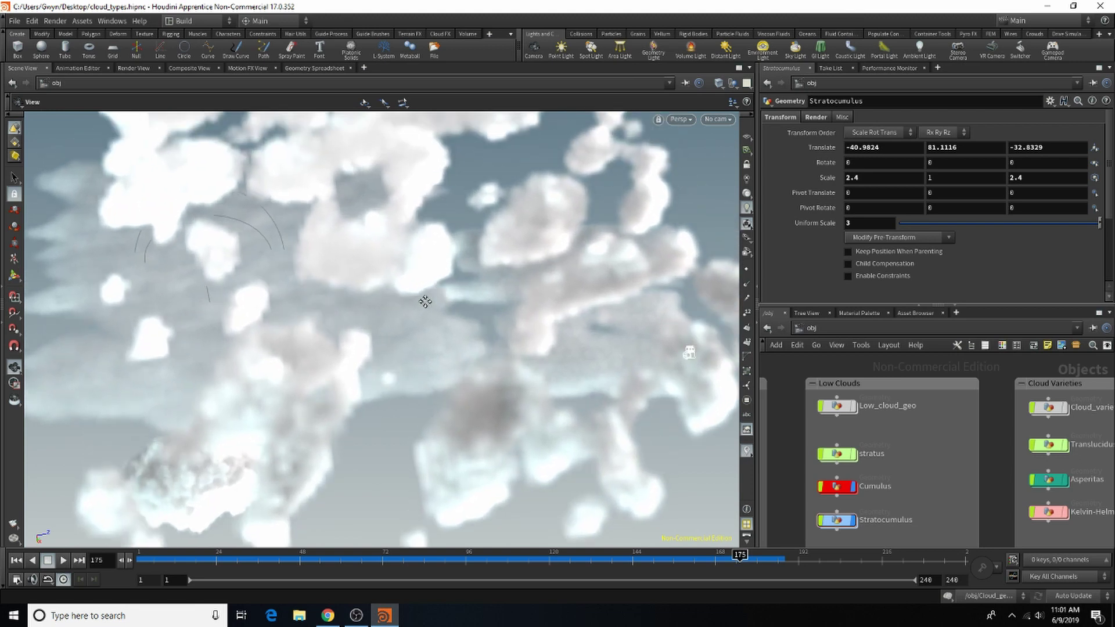
right_click_drag(425, 302, 456, 284)
middle_click_drag(456, 284, 256, 406)
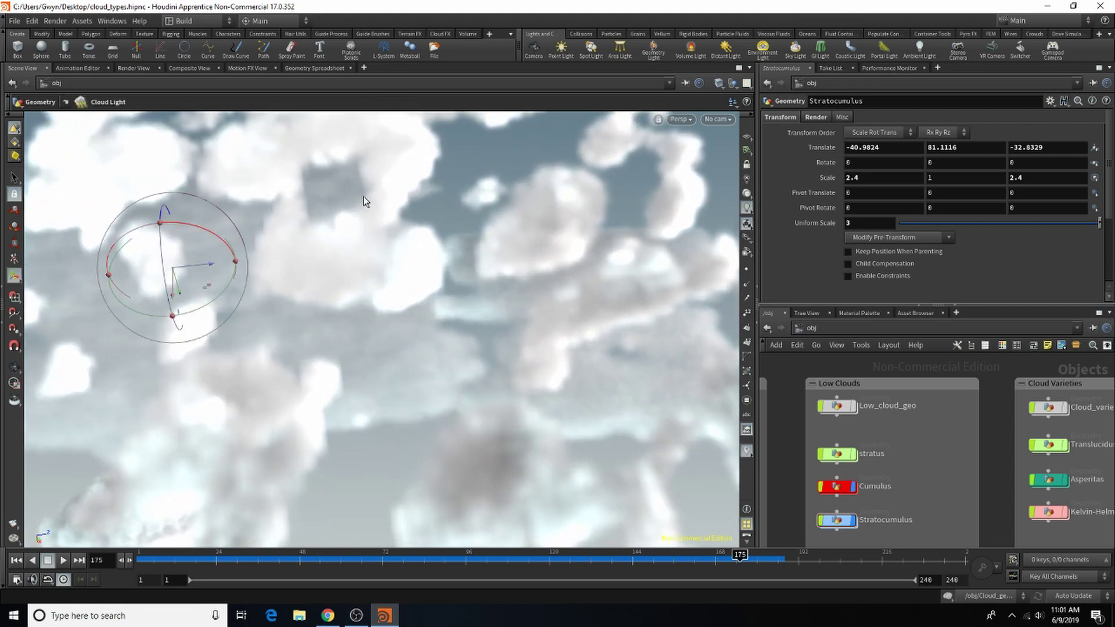
right_click_drag(427, 273, 335, 316)
left_click_drag(418, 347, 447, 360)
Display Translucidus from the Cloud Varieties group, move it to about 66.6 along Y, and look through cam2
scroll(1019, 380, "down", 3)
scroll(1053, 423, "up", 3)
left_click(1037, 406)
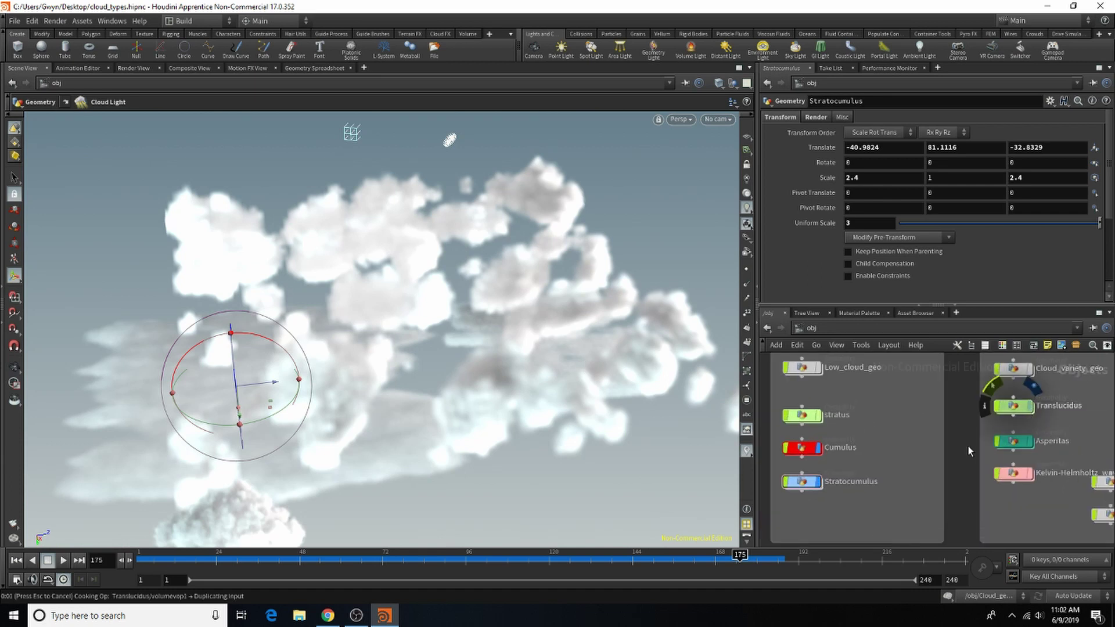
left_click_drag(384, 328, 398, 463)
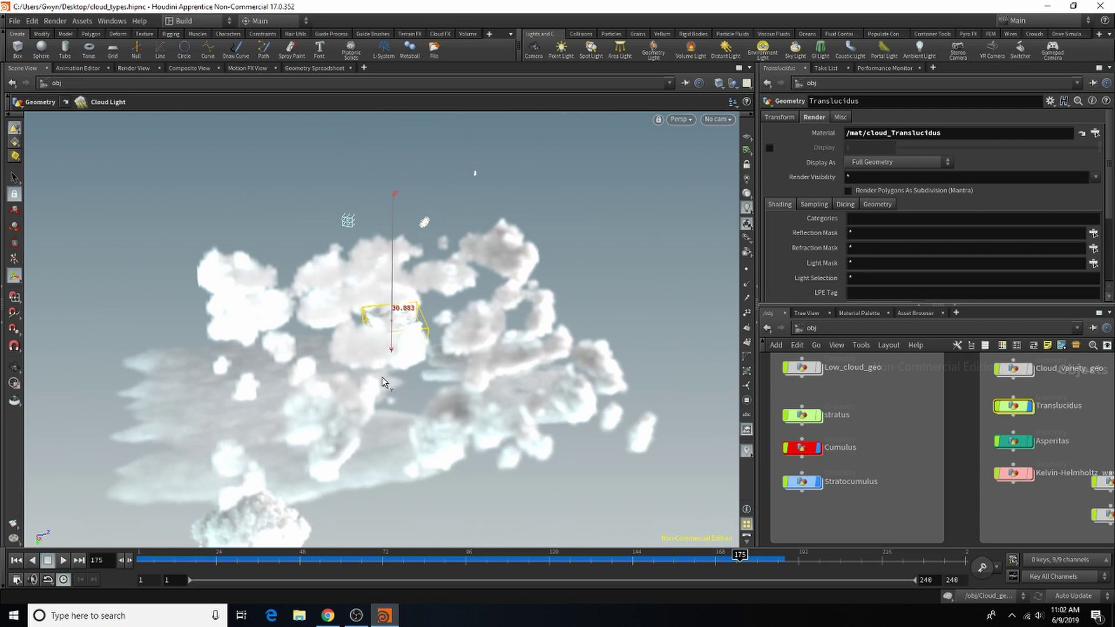
key("r")
left_click(717, 119)
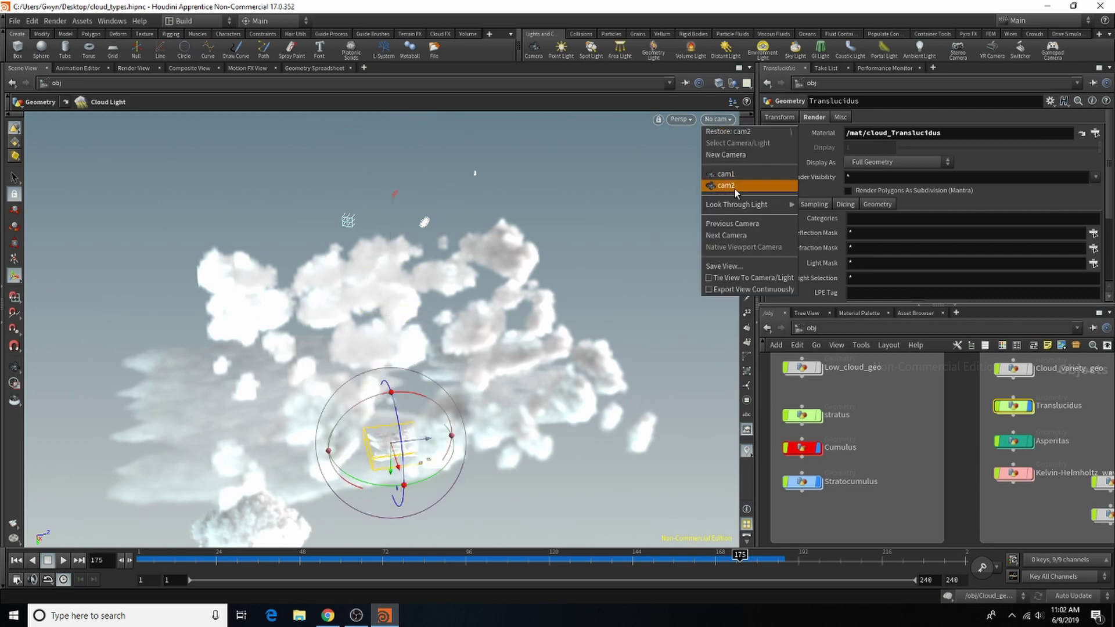
left_click(734, 190)
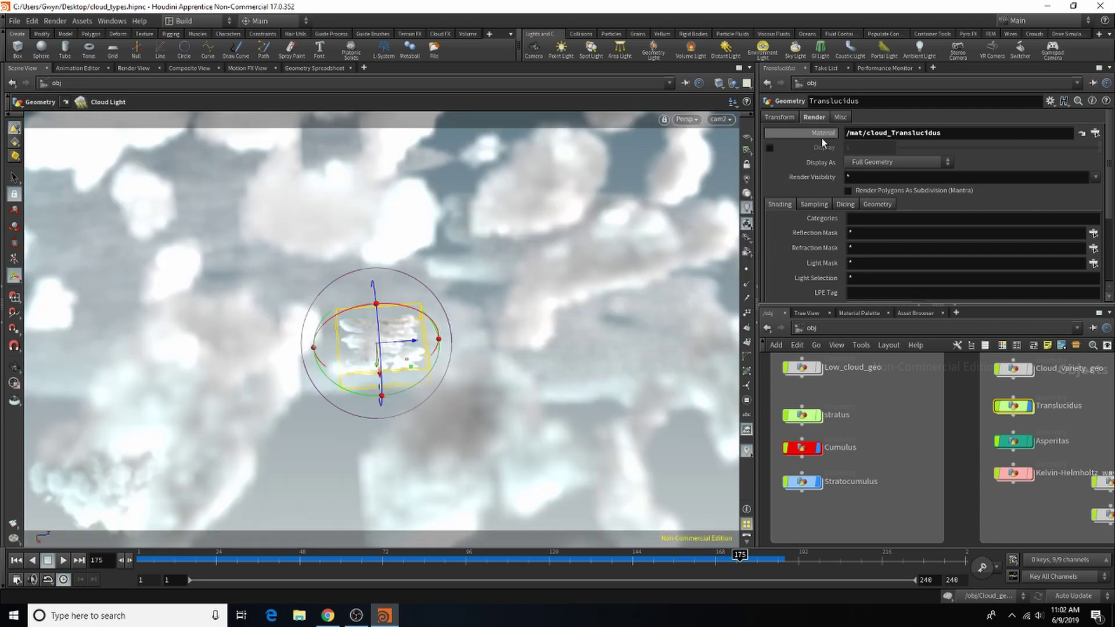
Set the uniform scale of Translucidus to 4 and move it to about 19.6 along X
left_click(780, 116)
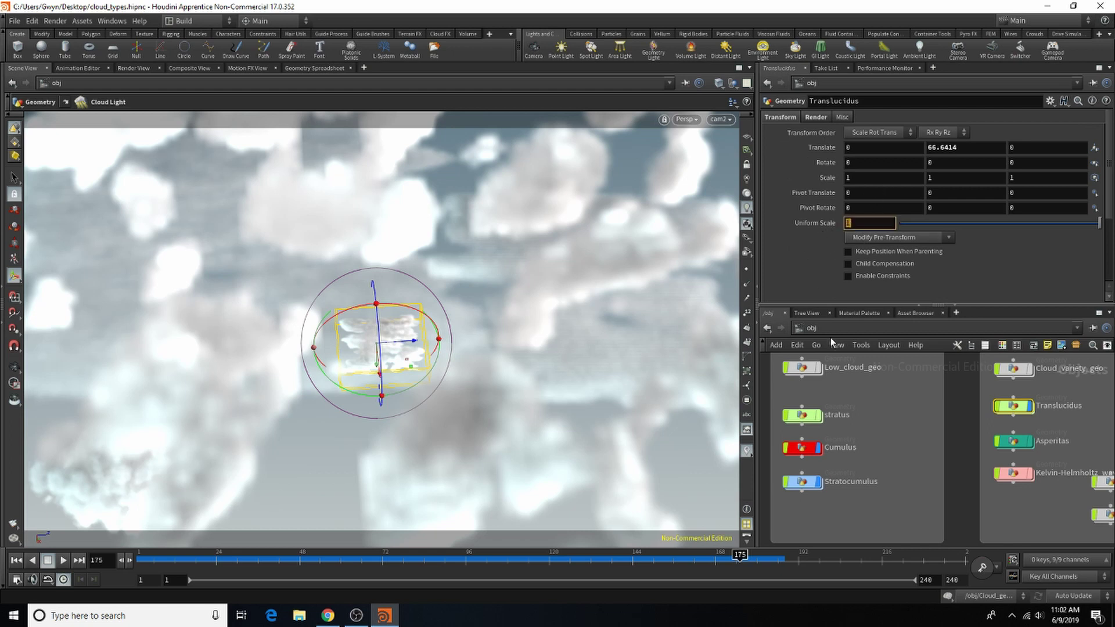
type("4")
key("Return")
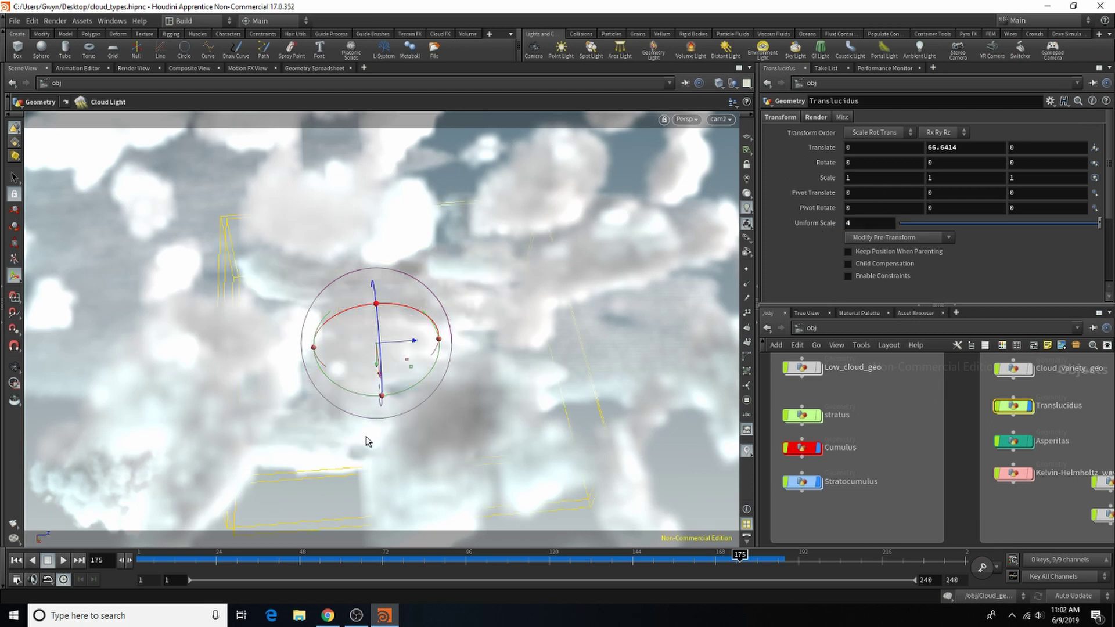
left_click_drag(378, 373, 382, 454)
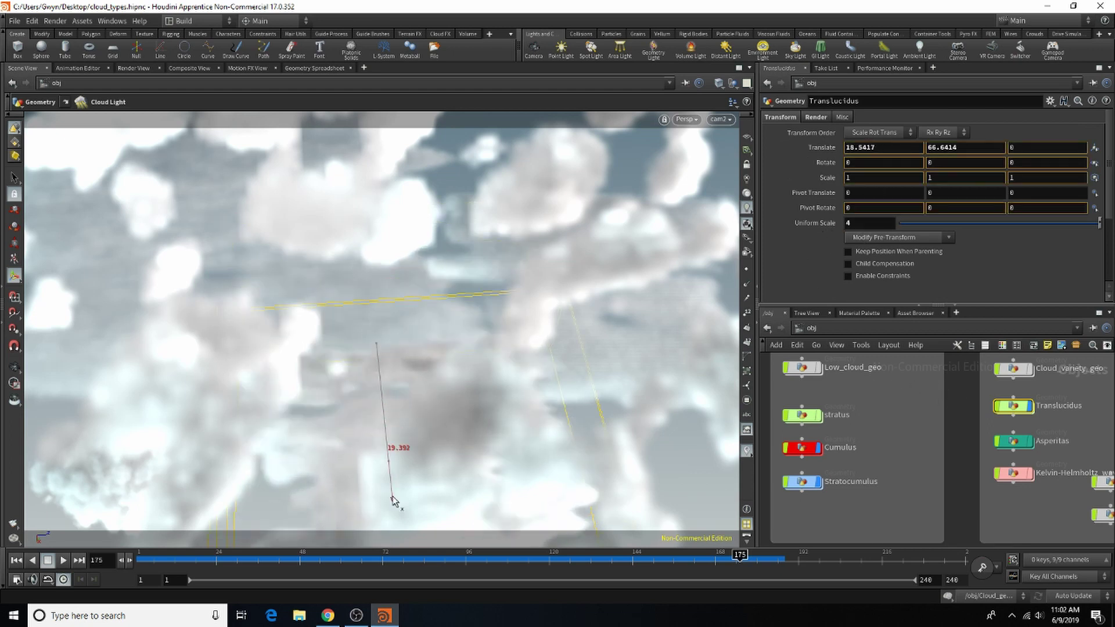
left_click_drag(392, 500, 385, 499)
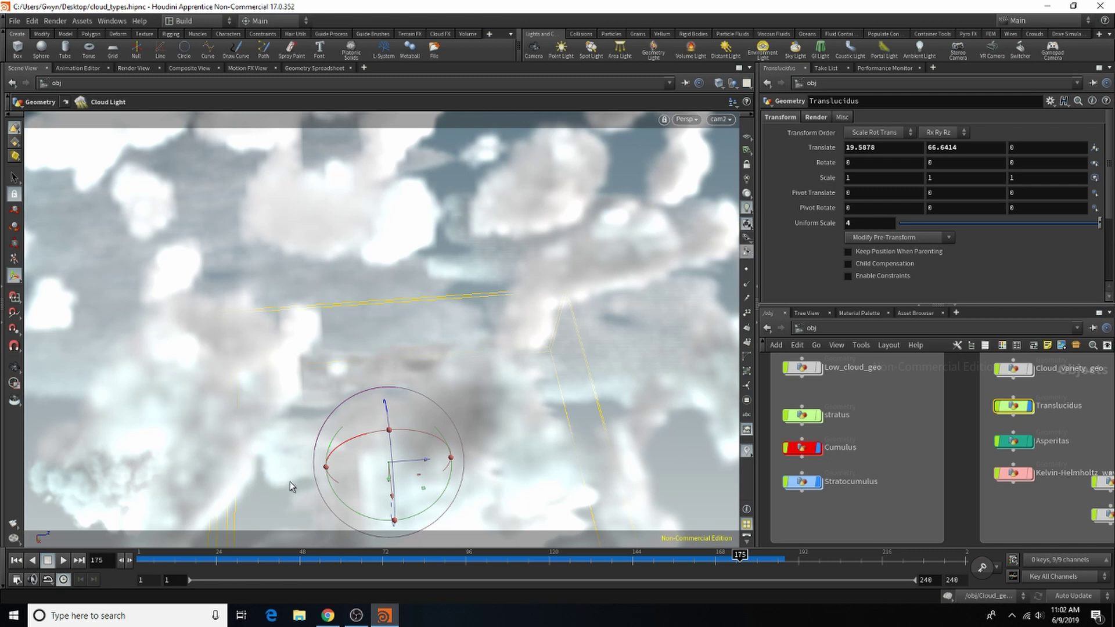
Leave the cam2 view and hide the other cloud layers, keeping only Translucidus displayed
left_click_drag(482, 346, 515, 209)
right_click_drag(424, 372, 331, 412)
middle_click_drag(396, 373, 413, 275)
left_click_drag(413, 275, 613, 366)
scroll(960, 449, "down", 3)
scroll(1009, 432, "up", 4)
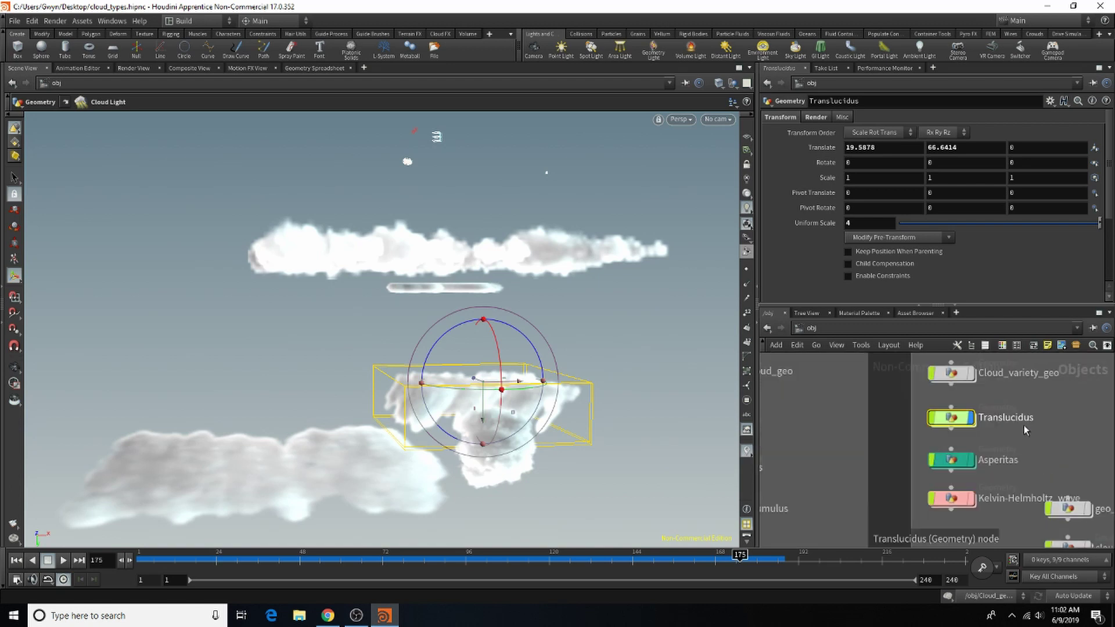
mouse_move(968, 414)
left_click(976, 393)
scroll(884, 455, "down", 2)
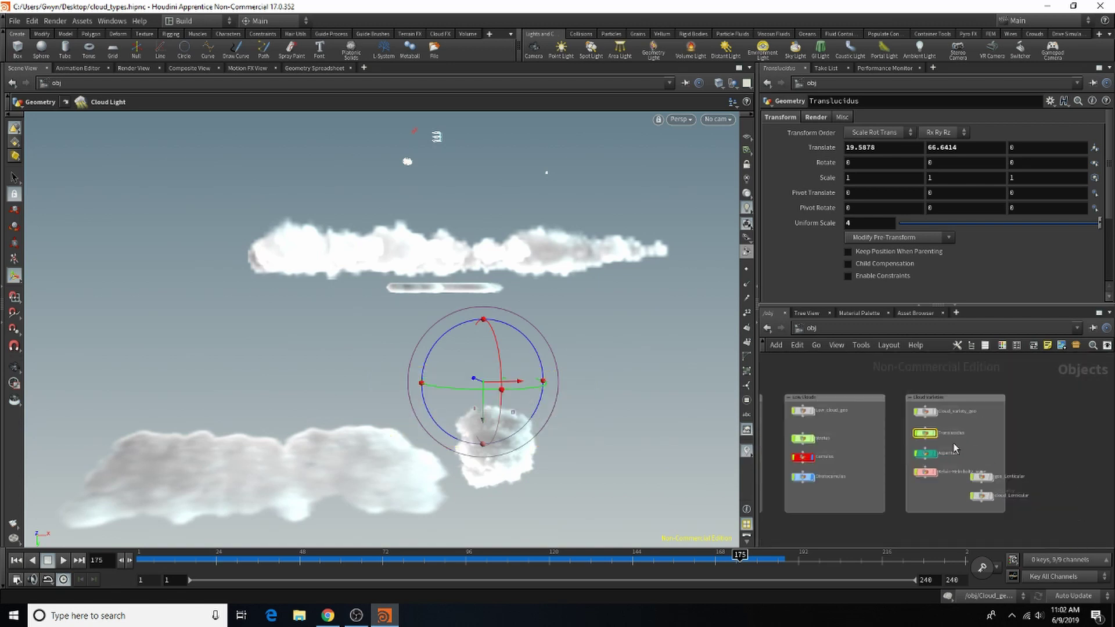
scroll(962, 437, "up", 2)
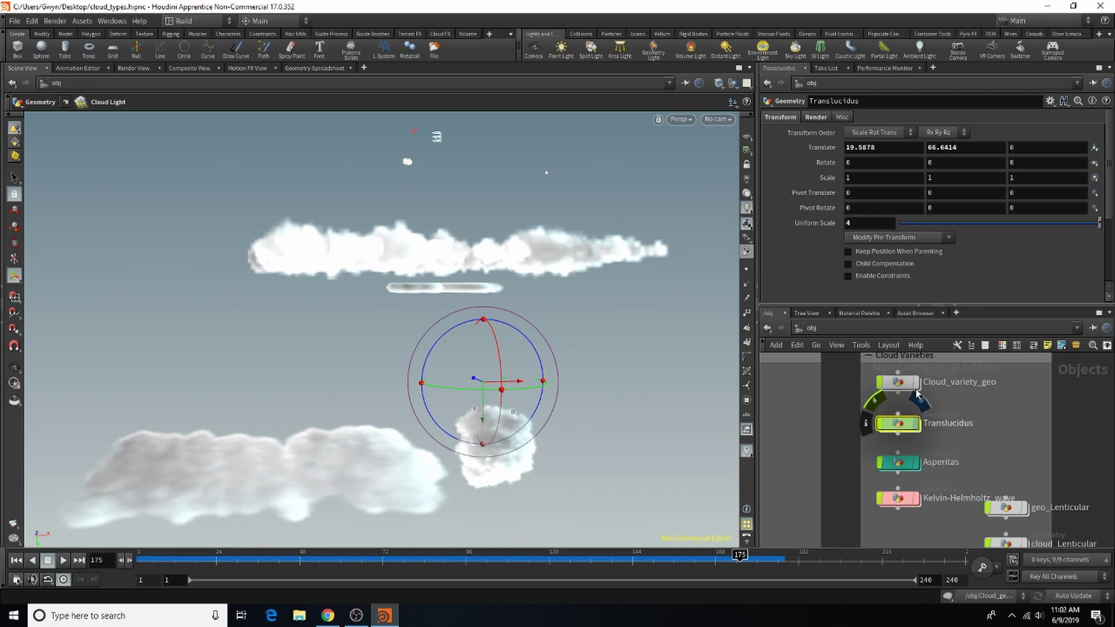
scroll(1062, 407, "down", 3)
scroll(923, 437, "up", 2)
scroll(922, 437, "down", 2)
scroll(827, 421, "up", 2)
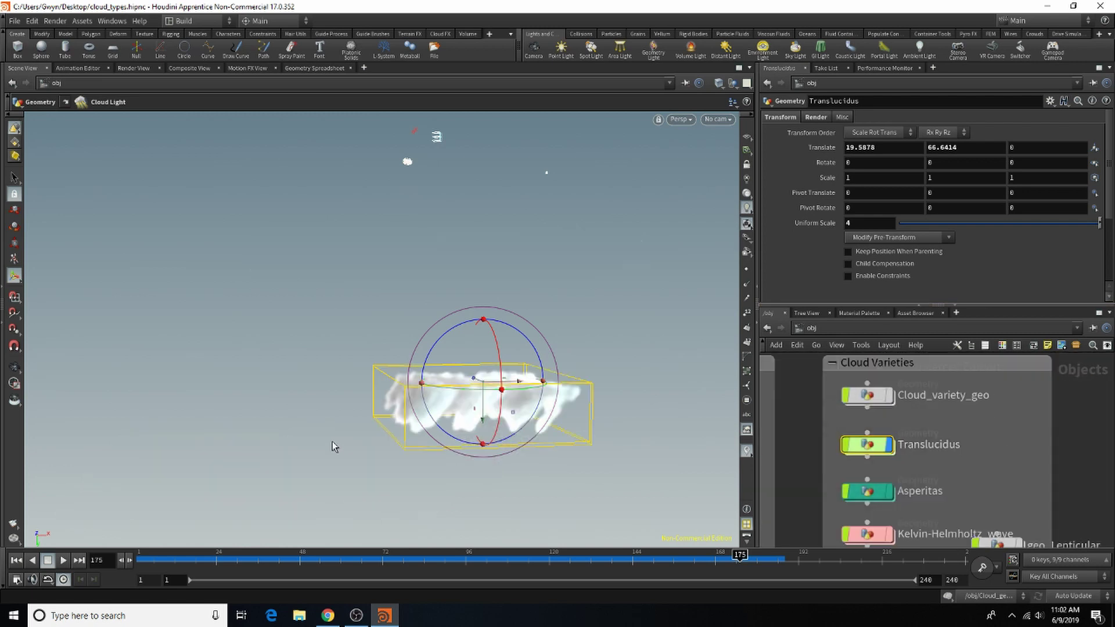
Inspect the row structure of the isolated Translucidus cloud from below
key("Escape")
left_click_drag(334, 448, 509, 314)
right_click_drag(510, 314, 576, 397)
middle_click_drag(576, 397, 503, 334)
mouse_move(503, 333)
left_mouse_down()
mouse_move(518, 281)
mouse_move(506, 355)
left_mouse_up()
Consult the Altocumulus stratiformis translucidus perlucidus undulatus photo on the Cloud Atlas Varieties page in Chrome, and return to Houdini
key("t")
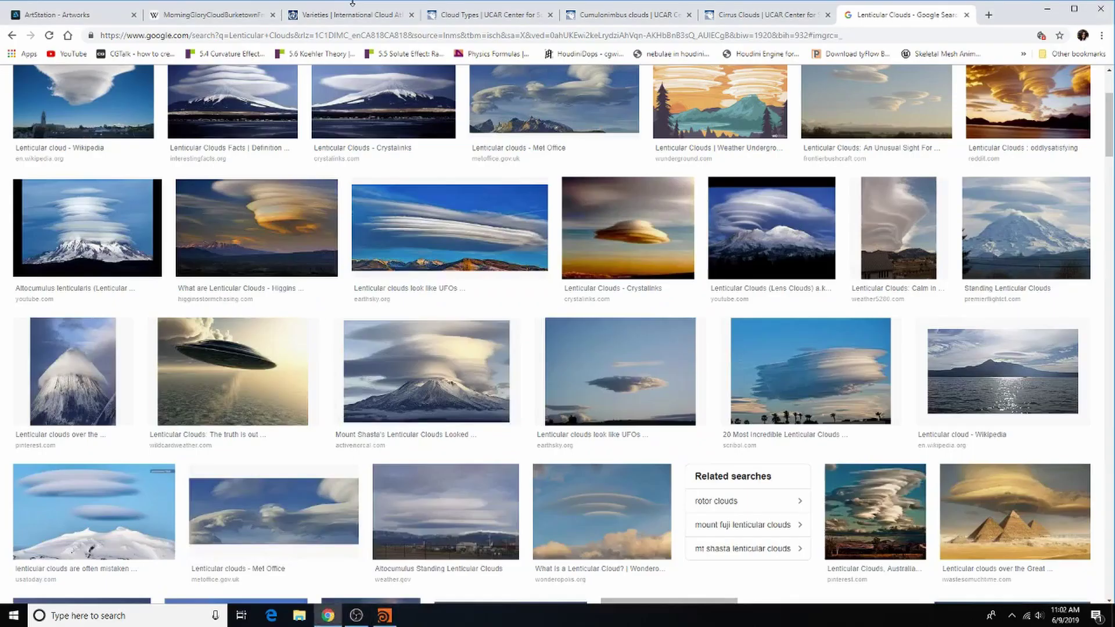
left_click(348, 15)
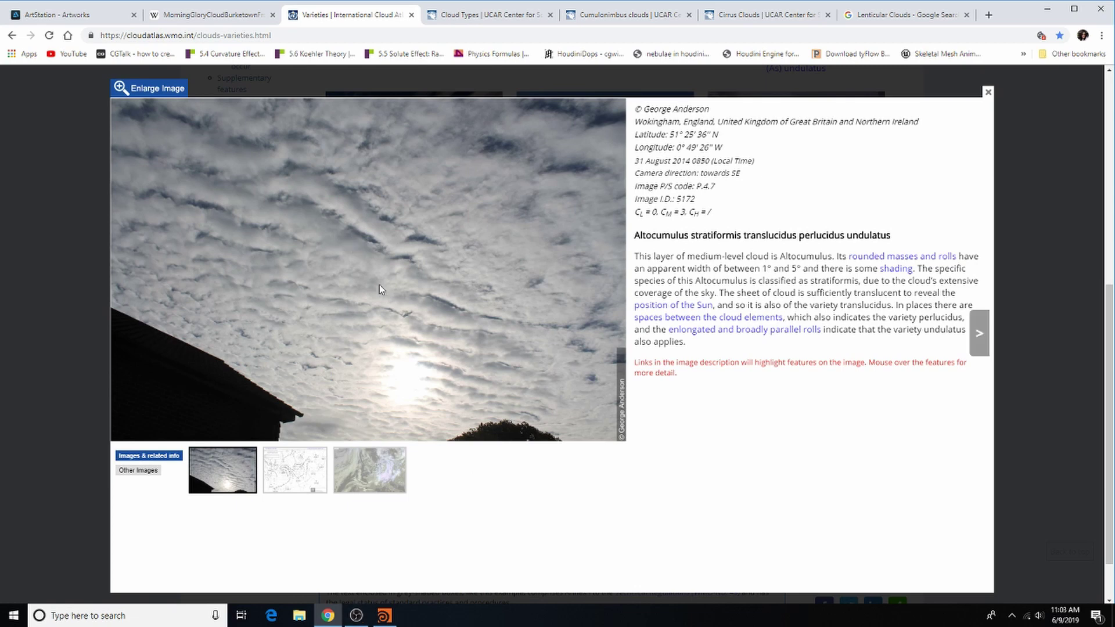
left_click(384, 617)
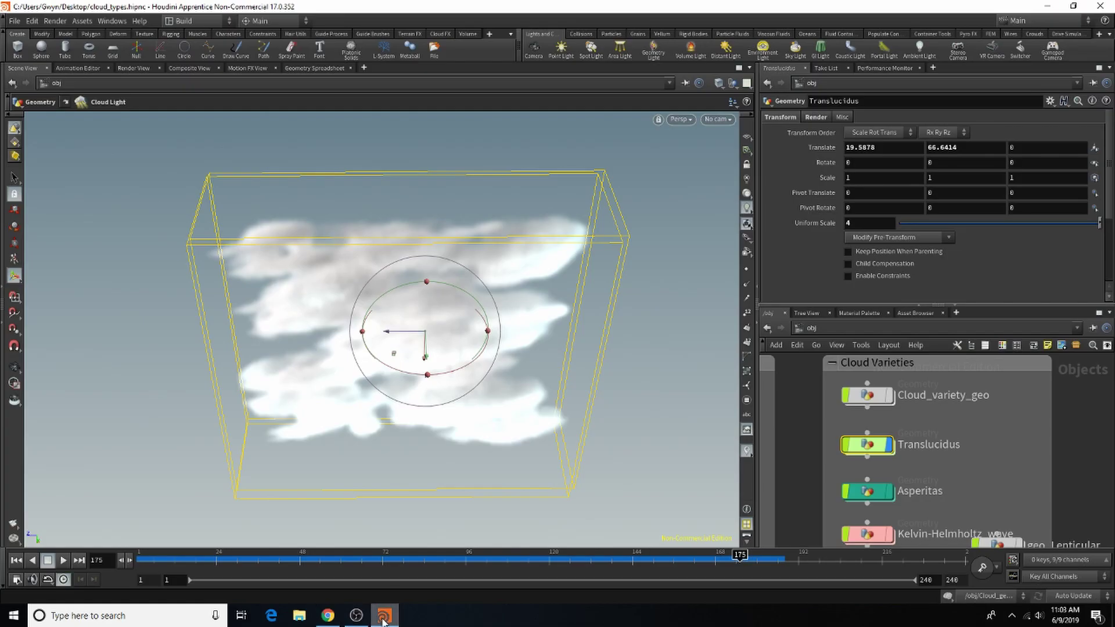
Look through the node network inside Cloud_variety_geo and return to the object level
double_click(873, 393)
scroll(928, 463, "up", 4)
scroll(1061, 436, "up", 3)
scroll(994, 499, "down", 4)
scroll(1050, 465, "up", 3)
key("u")
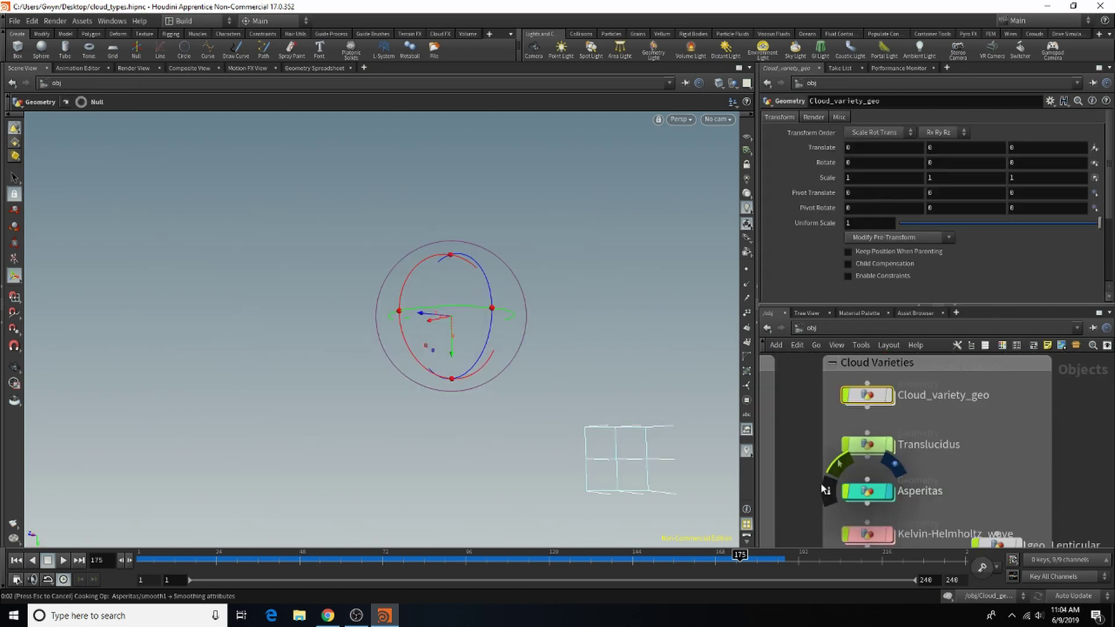
Display the Asperitas cloud and inspect its wavy underside up close
left_click(874, 495)
key("Escape")
left_click_drag(629, 248, 459, 366)
mouse_move(459, 366)
right_mouse_down()
mouse_move(588, 338)
mouse_move(525, 371)
mouse_move(391, 391)
right_mouse_up()
middle_click_drag(600, 304, 570, 297)
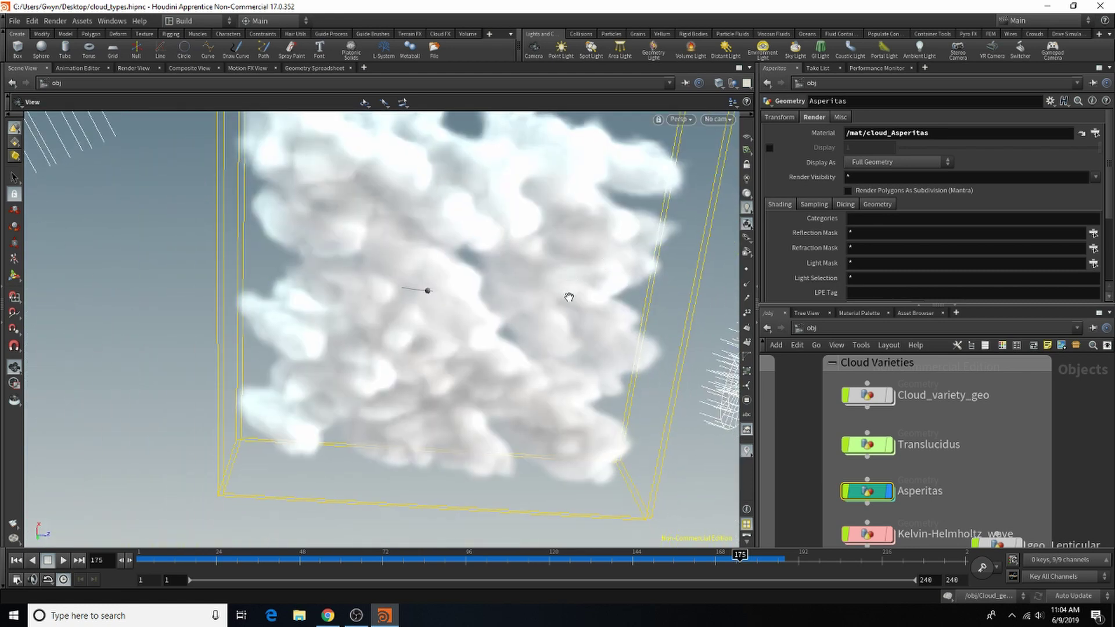
Look at the cloudnoise1 settings inside the Asperitas object and return to the object level
double_click(868, 492)
left_click(915, 487)
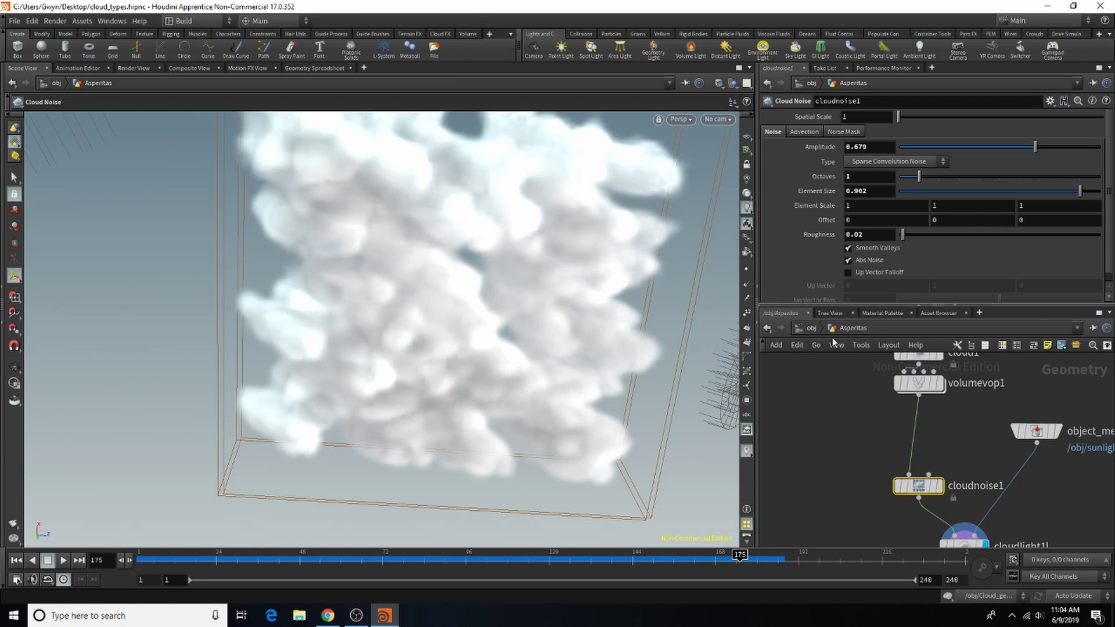
key("u")
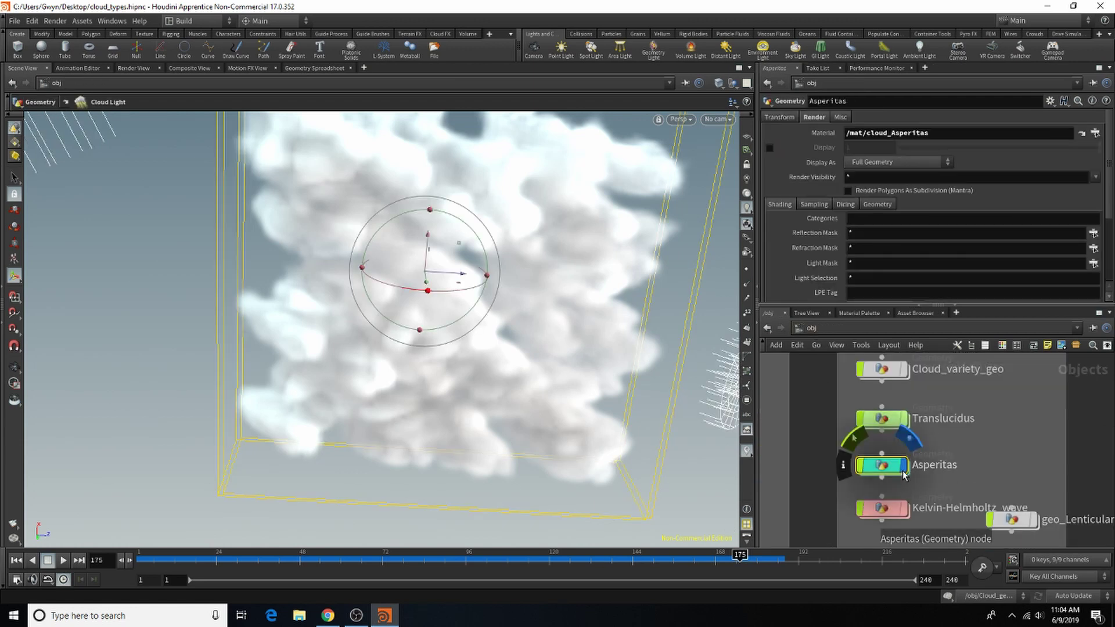
Hide Asperitas, set the Kelvin-Helmholtz_wave node apart in its network box, and display that cloud from the side
left_click(903, 473)
scroll(941, 448, "down", 4)
scroll(934, 493, "up", 3)
left_click_drag(919, 461, 878, 517)
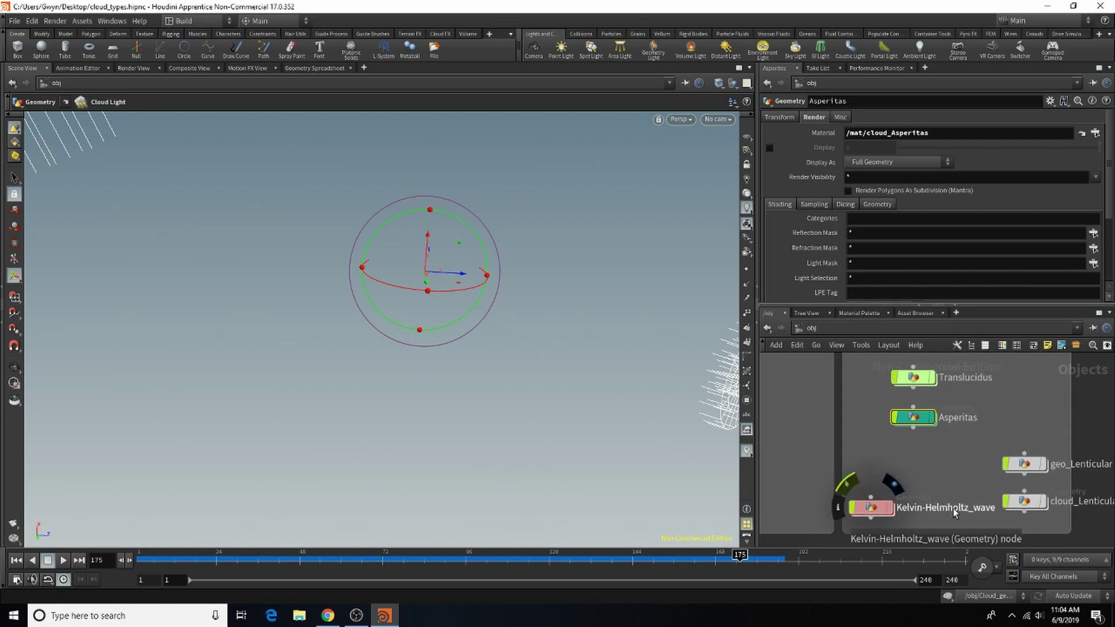
left_click(888, 510)
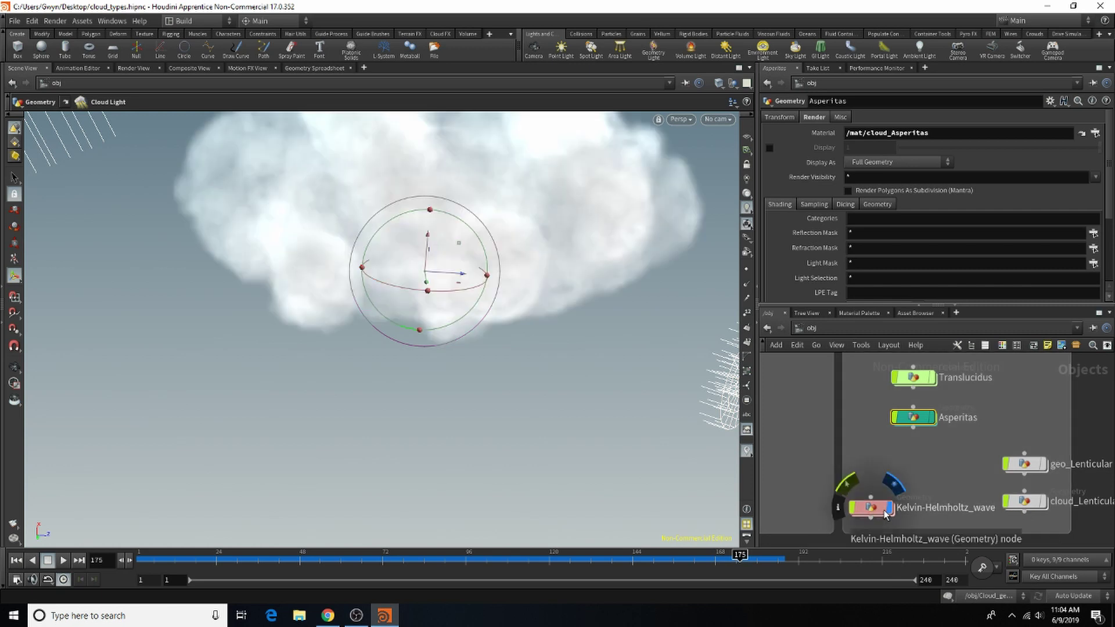
key("Escape")
left_click_drag(530, 314, 515, 354)
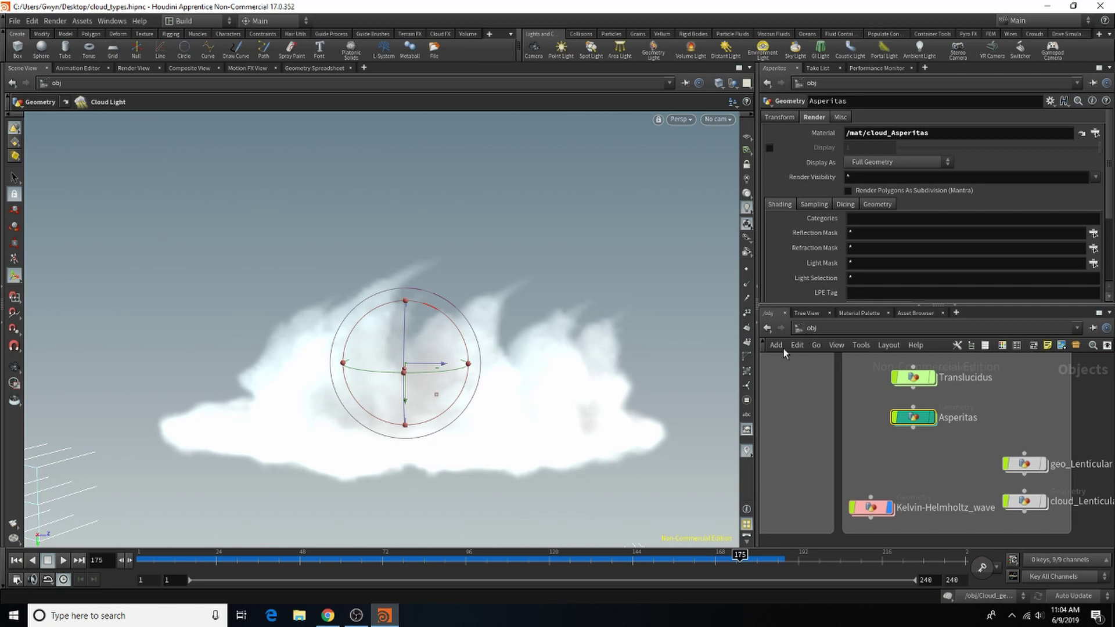
Search Google Images in Chrome for Kelvin-Helmholtz_wave, enlarge the Amusing Planet photo, and return to Houdini
double_click(966, 509)
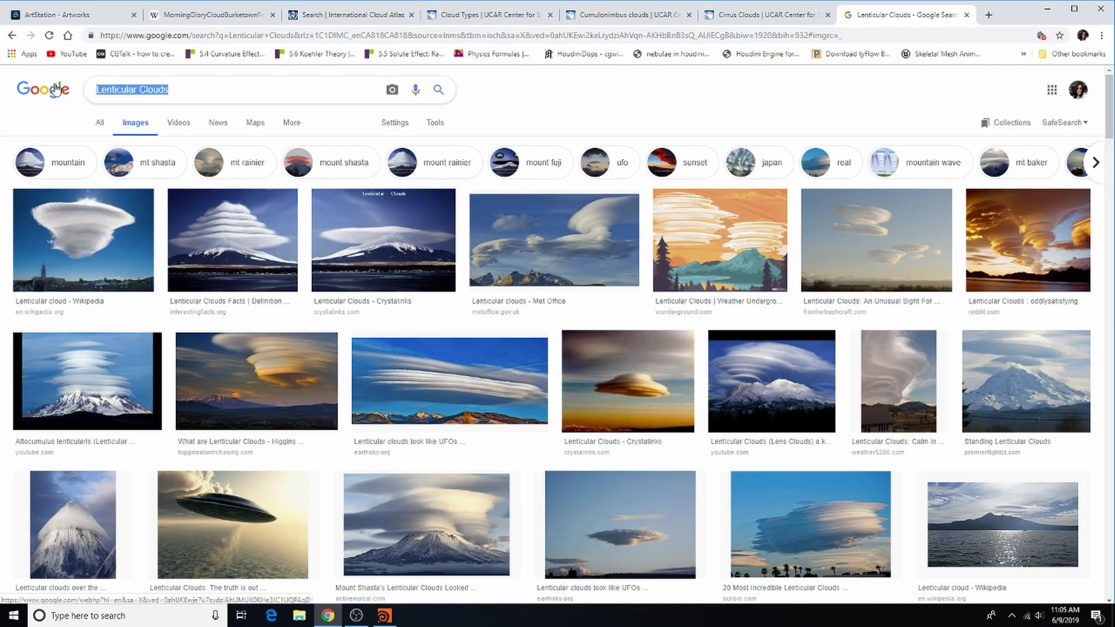
type("Kelvin-Helmholtz_wave")
key("Return")
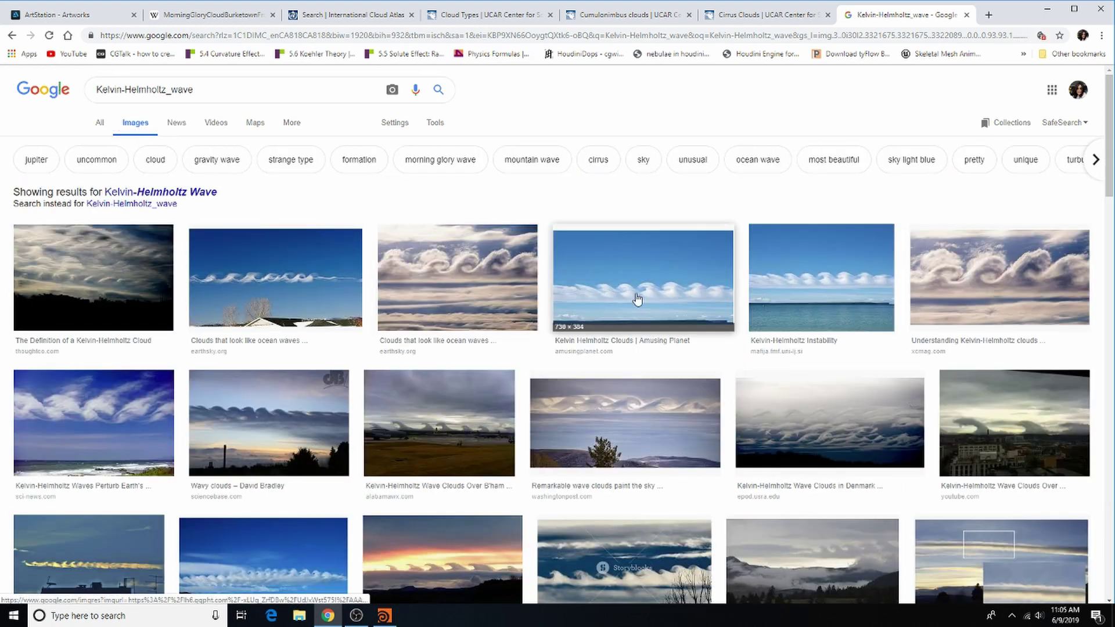
left_click(637, 296)
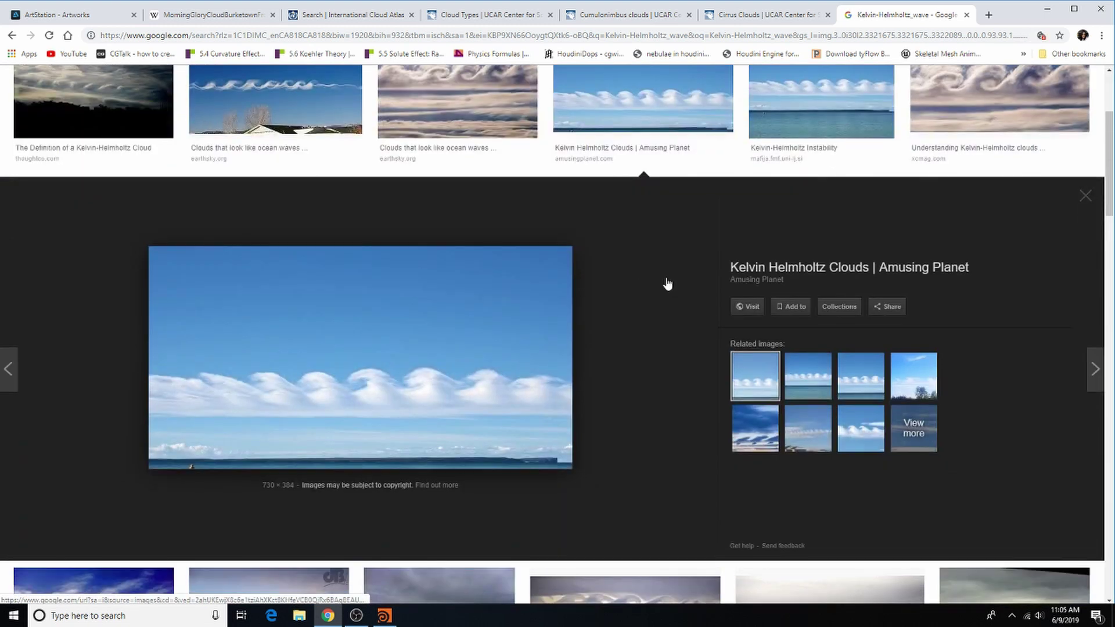
scroll(220, 511, "up", 1)
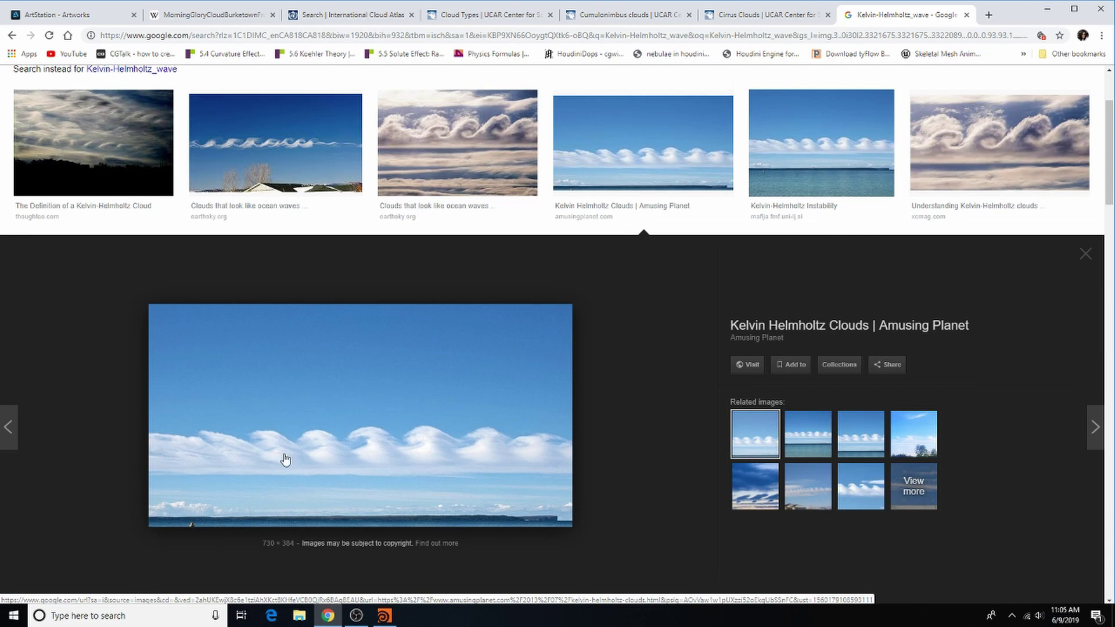
left_click(385, 616)
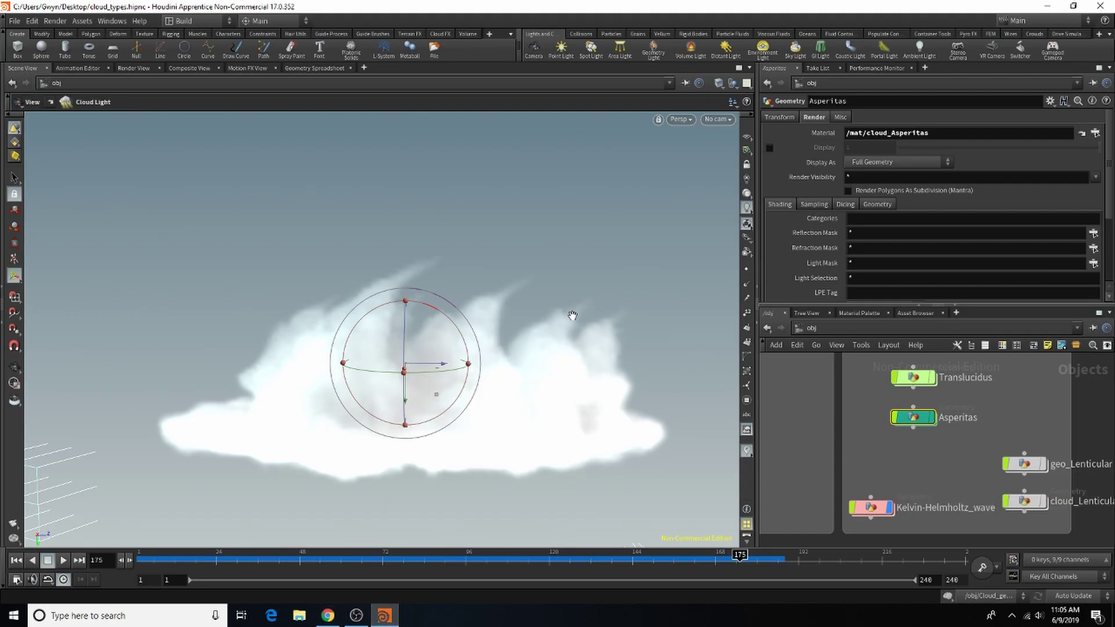
Inspect the Kelvin-Helmholtz wave source geometry inside Cloud_variety_geo from several angles and return to the object level
left_click_drag(570, 322, 583, 350, "alt")
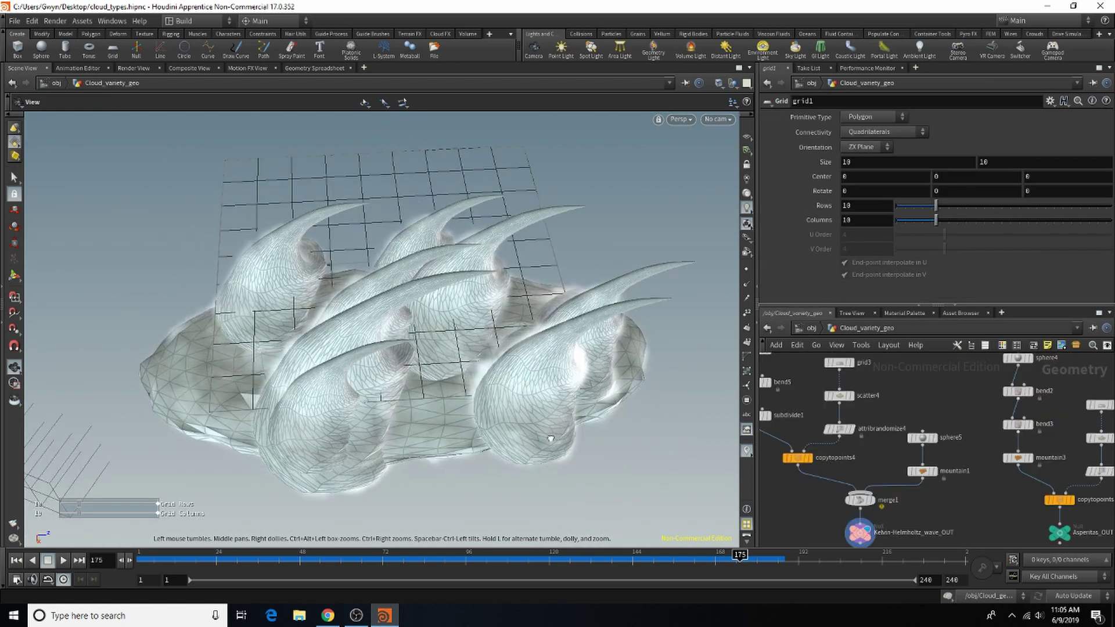
left_click_drag(407, 291, 395, 271)
key("h")
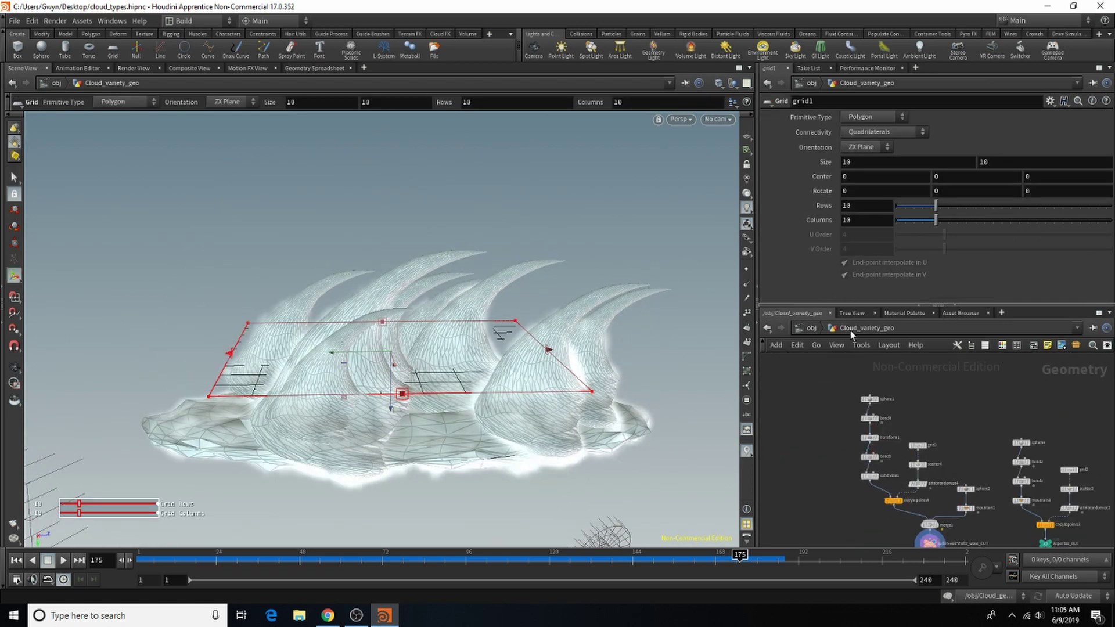
left_click(804, 328)
key("Escape")
Hide the displayed geometry of the Cloud Varieties group and bring all cloud network boxes into view
mouse_move(453, 430)
left_mouse_down()
mouse_move(473, 451)
mouse_move(453, 307)
mouse_move(481, 424)
mouse_move(498, 441)
mouse_move(467, 419)
left_mouse_up()
key("Return")
scroll(996, 388, "down", 4)
scroll(923, 481, "up", 4)
left_click(1020, 413)
scroll(953, 477, "down", 3)
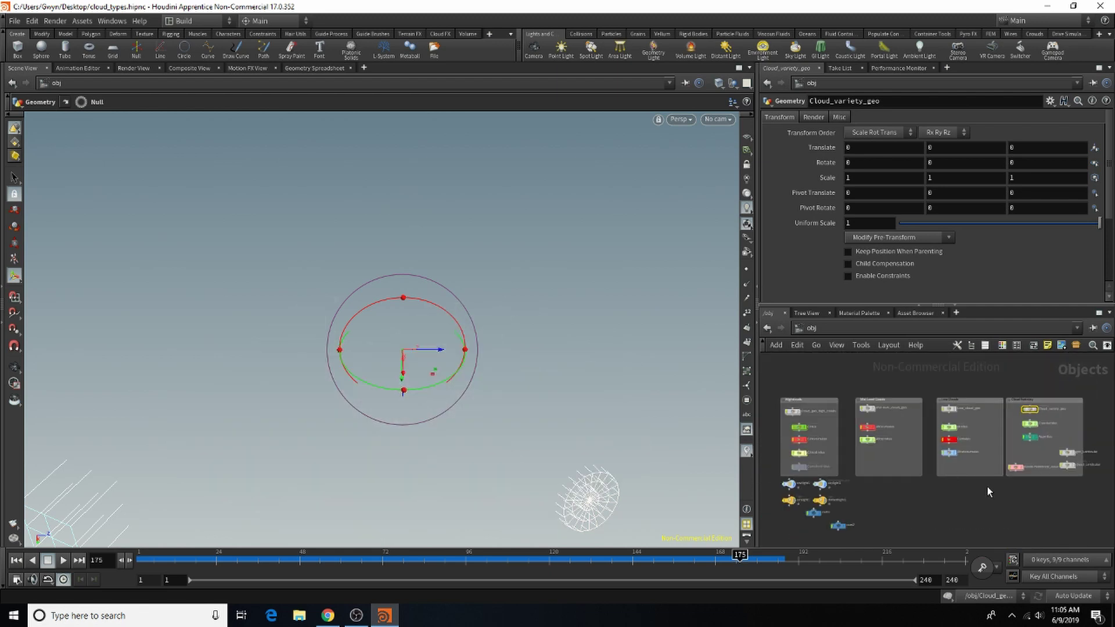